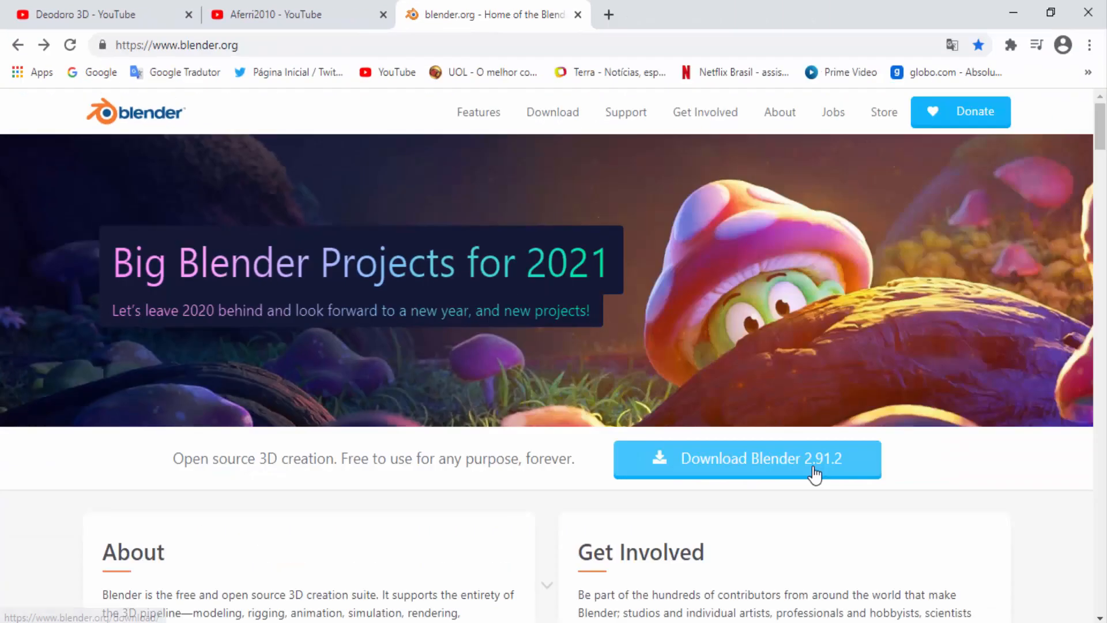
# Open the Blender 2.91.2 download page and view the list of versions for other platforms.
pyautogui.click(815, 472)
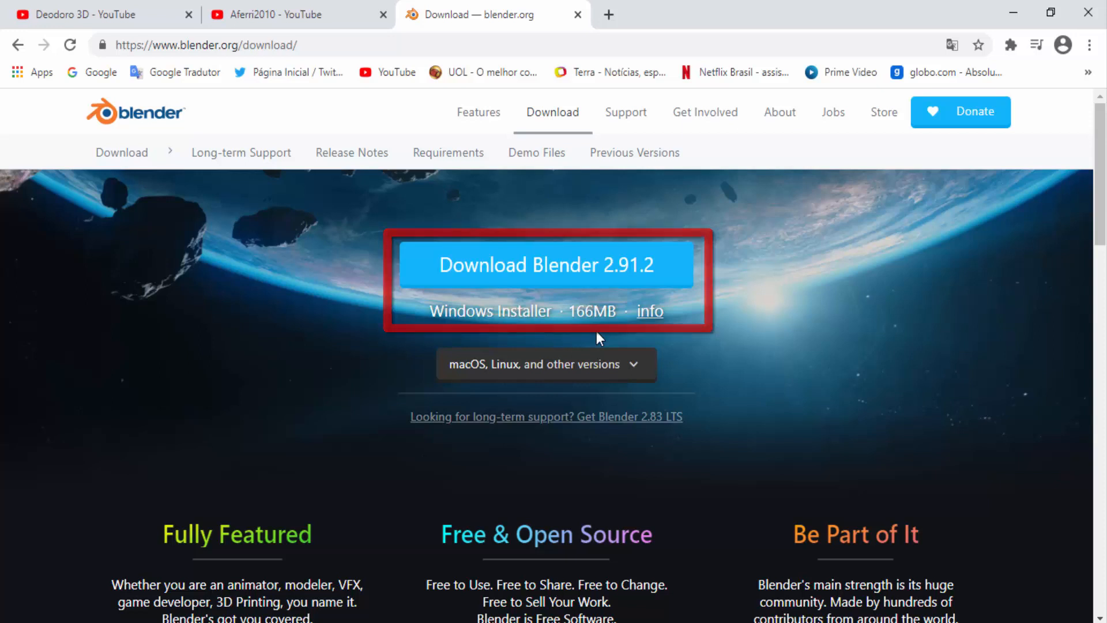
pyautogui.click(638, 365)
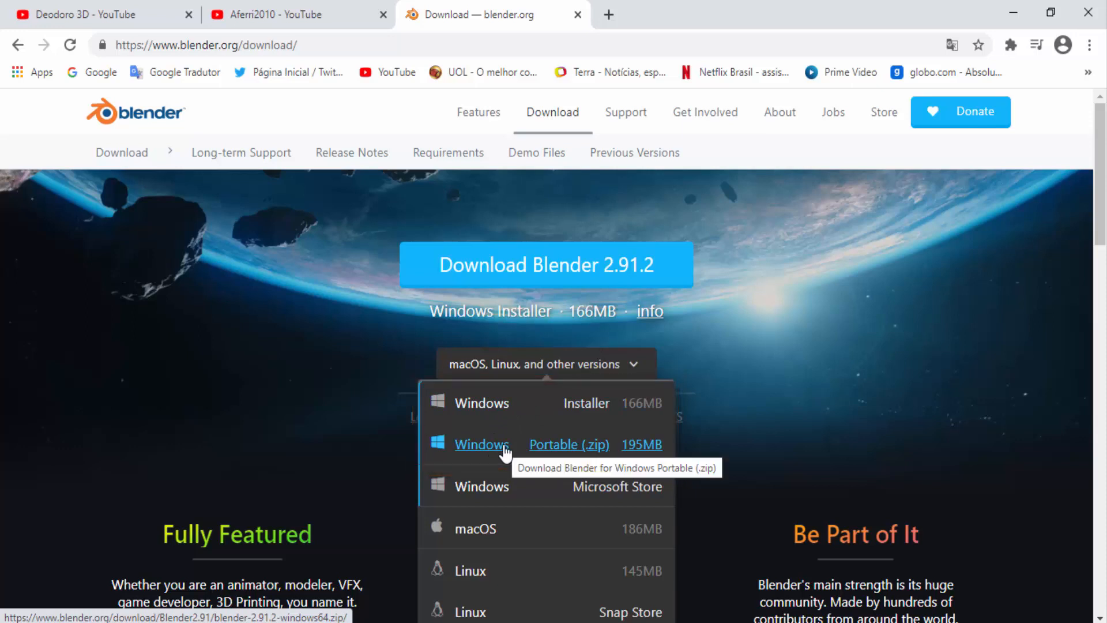
pyautogui.click(777, 350)
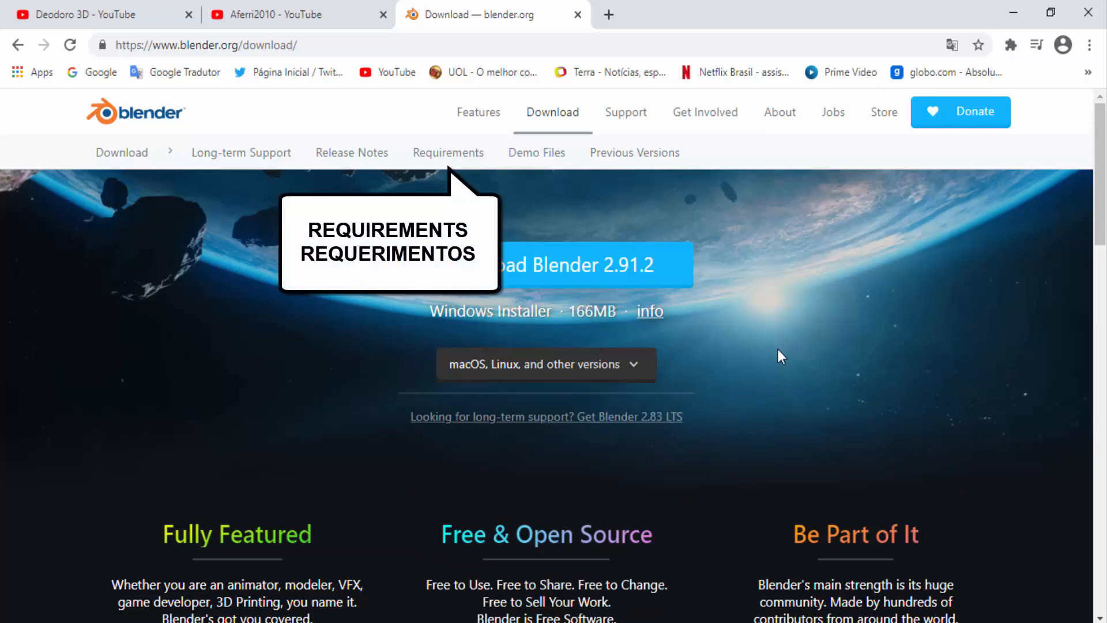
# Open Blender's requirements page and review the minimum, recommended and optimal hardware requirements.
pyautogui.click(448, 153)
pyautogui.scroll(-6, 327, 454)
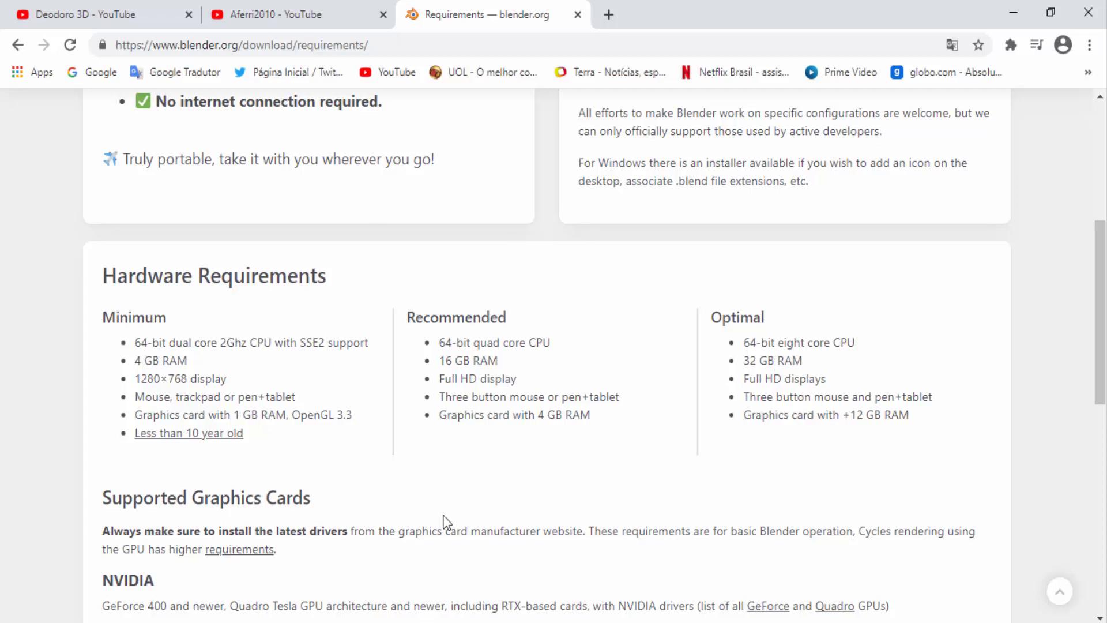
pyautogui.click(476, 621)
pyautogui.click(823, 268)
# Switch to the Deodoro 3D YouTube channel and look over its uploaded Blender tutorials.
pyautogui.click(66, 13)
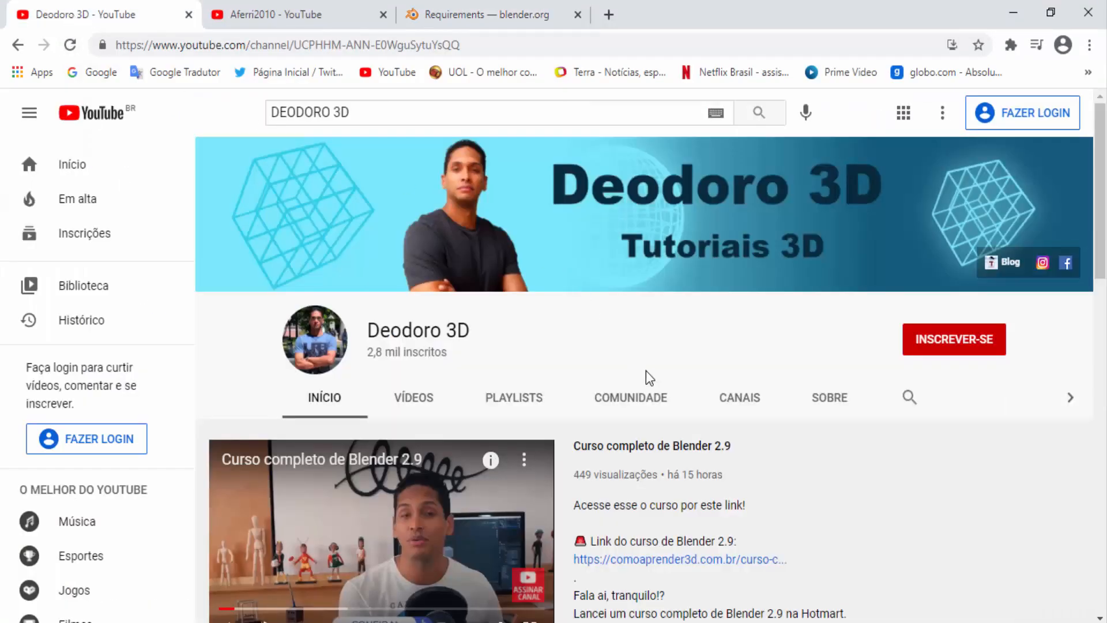
pyautogui.scroll(-10, 646, 371)
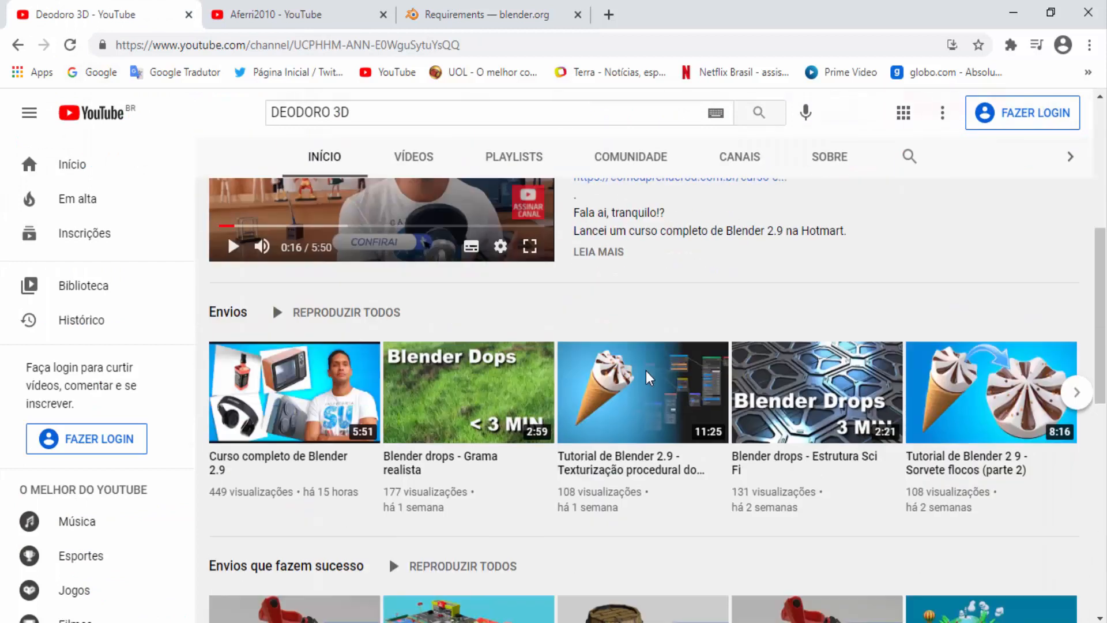
pyautogui.scroll(10, 663, 450)
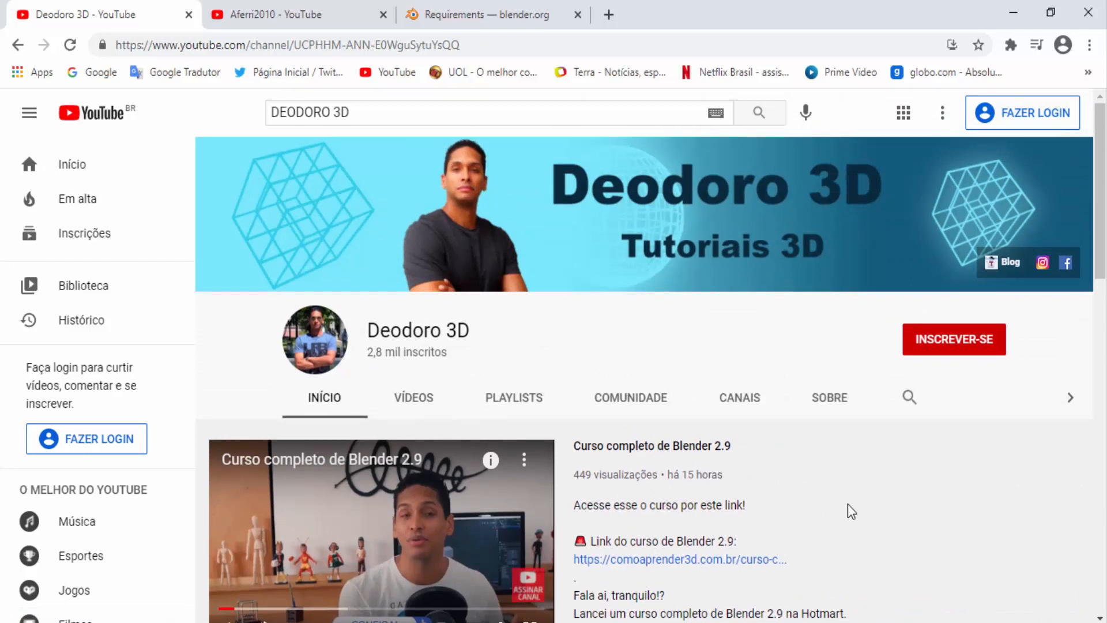
# Browse the Aferri2010 channel's video list for its Blender 3D beginner course.
pyautogui.click(285, 17)
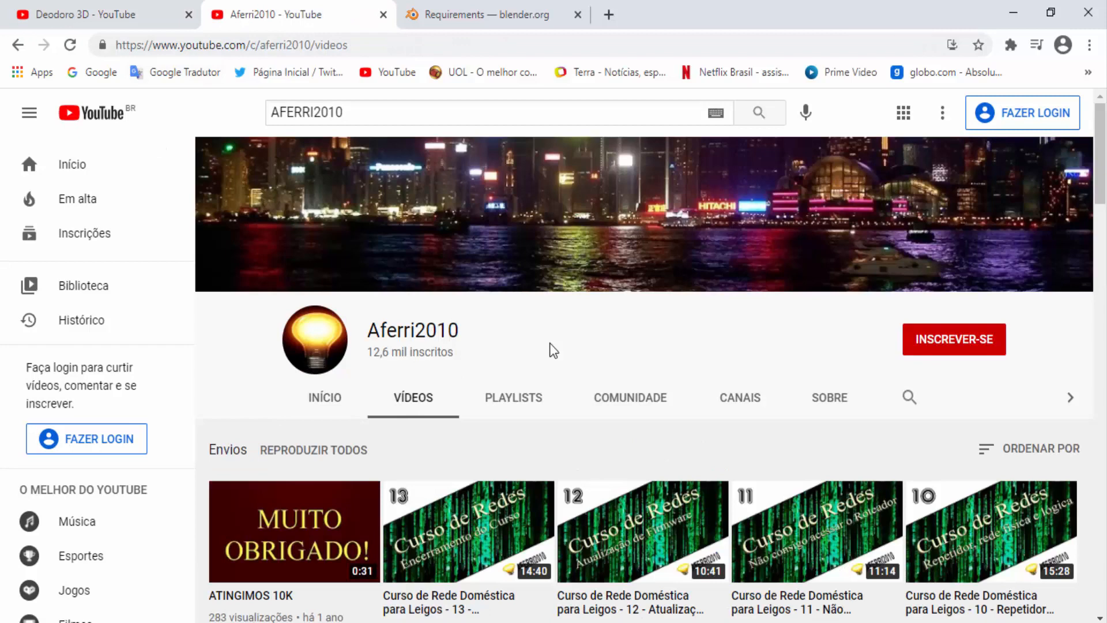
pyautogui.scroll(-3, 552, 350)
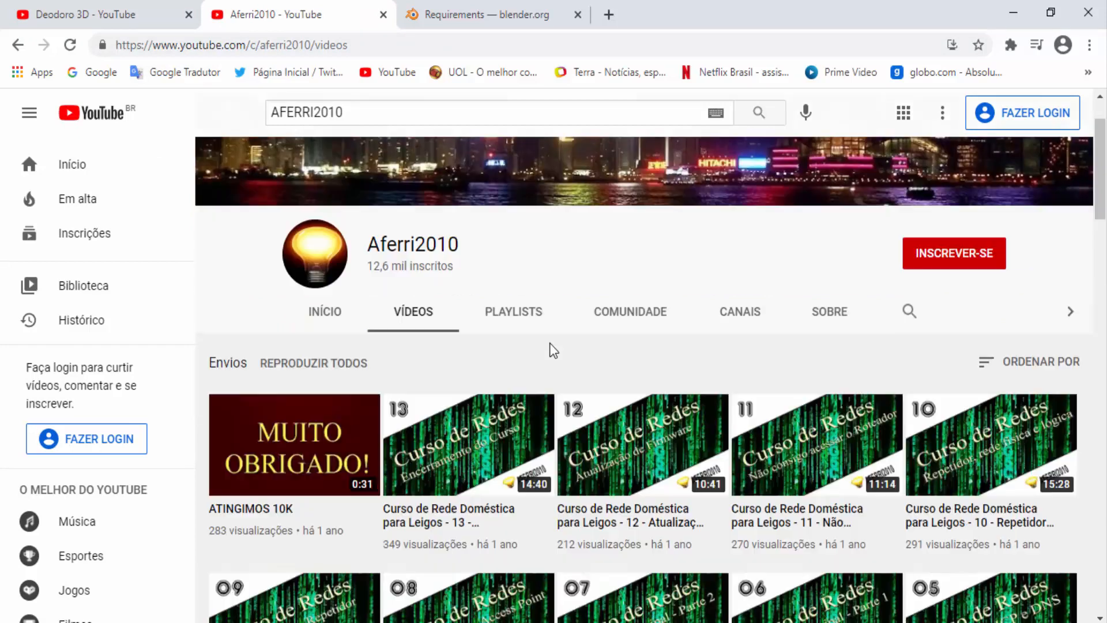
pyautogui.scroll(-3, 498, 438)
pyautogui.scroll(-3, 501, 464)
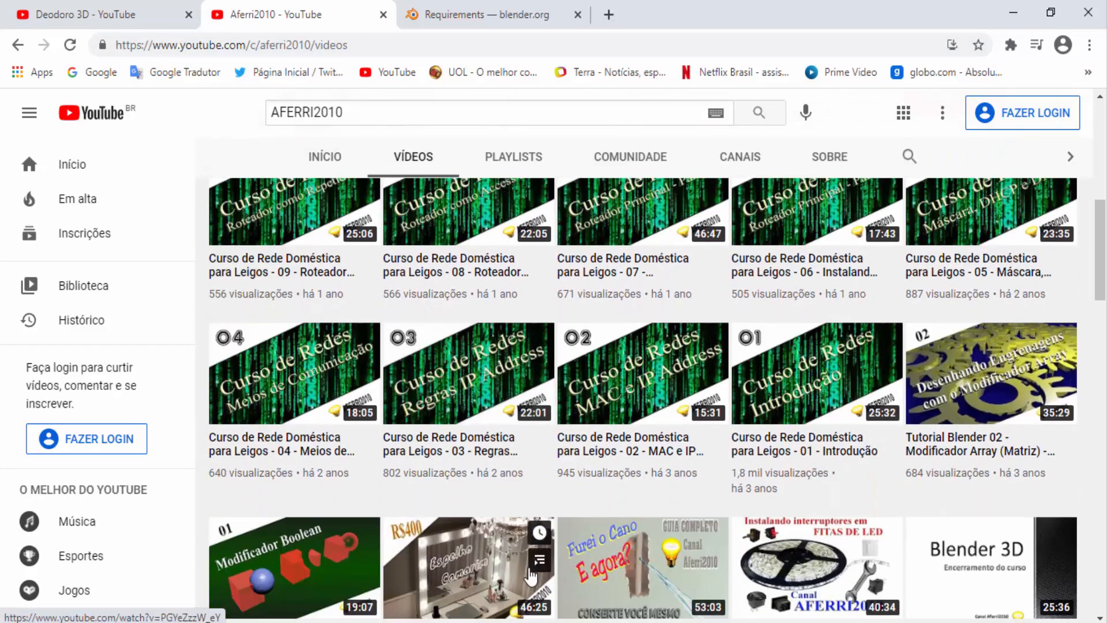
pyautogui.scroll(8, 533, 583)
pyautogui.scroll(-6, 533, 585)
pyautogui.scroll(-15, 533, 585)
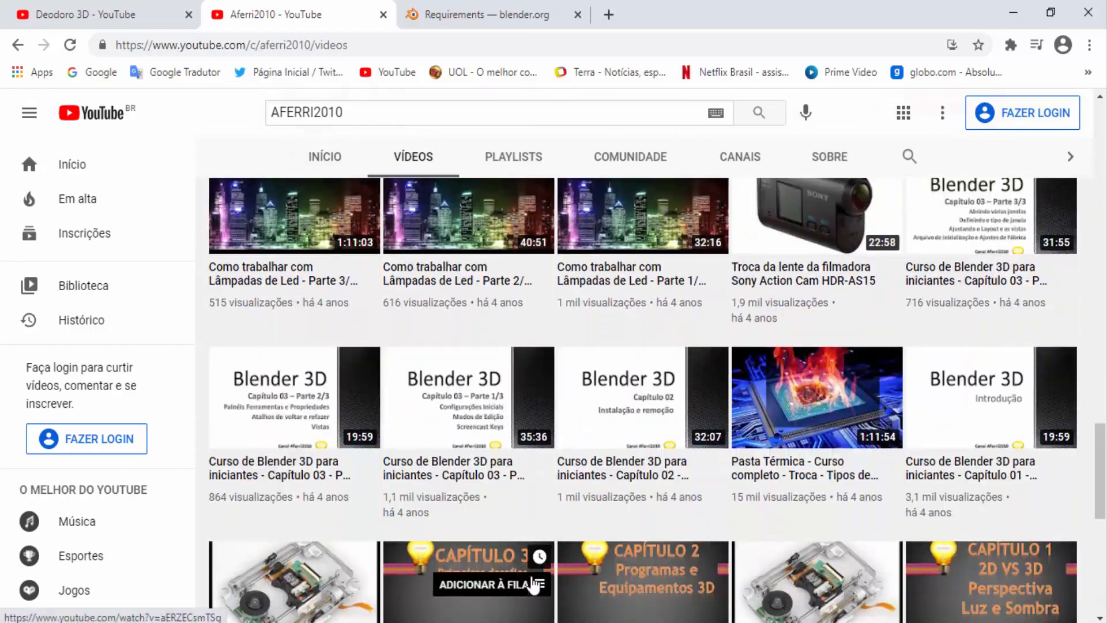
pyautogui.scroll(20, 534, 584)
pyautogui.scroll(10, 533, 585)
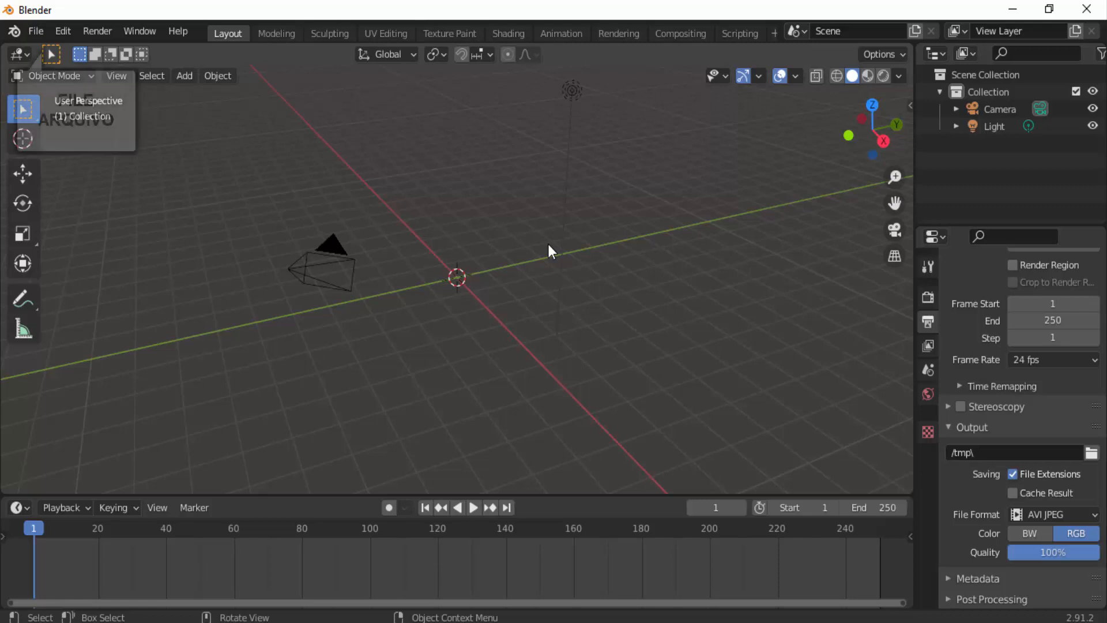
# Switch to Blender and add a 2D Animation workspace to the current file.
pyautogui.click(36, 32)
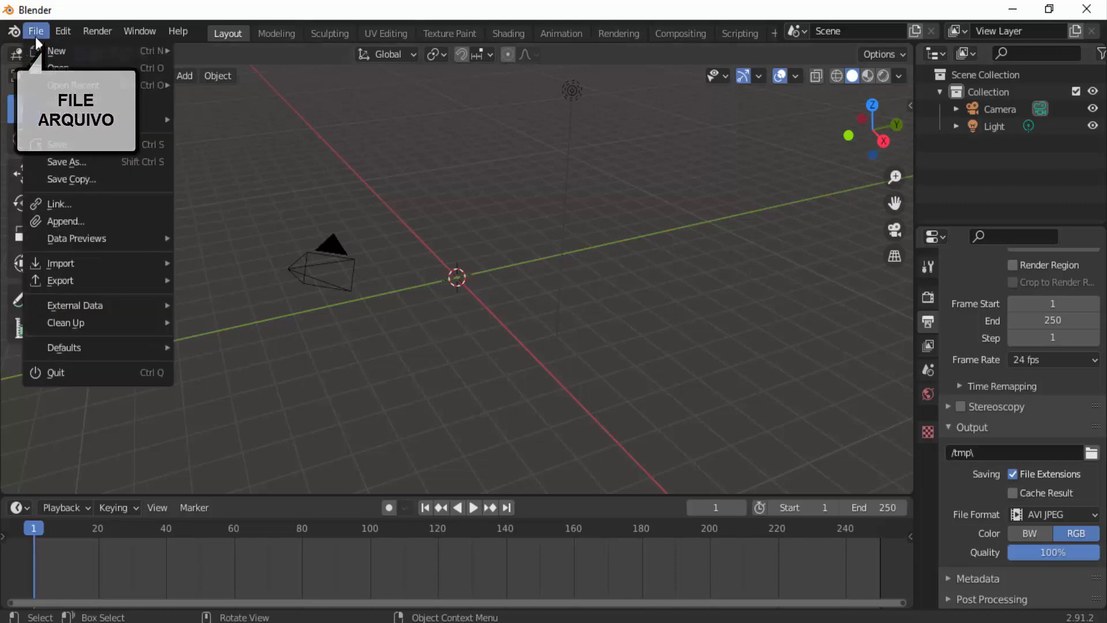
pyautogui.moveTo(46, 49)
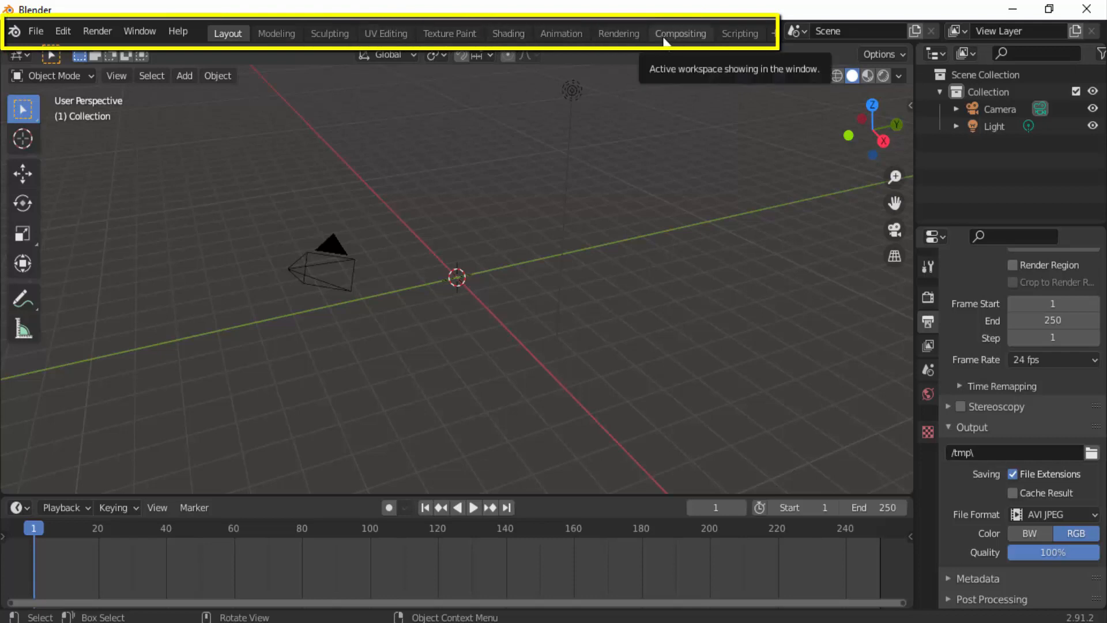
pyautogui.scroll(-1, 664, 41)
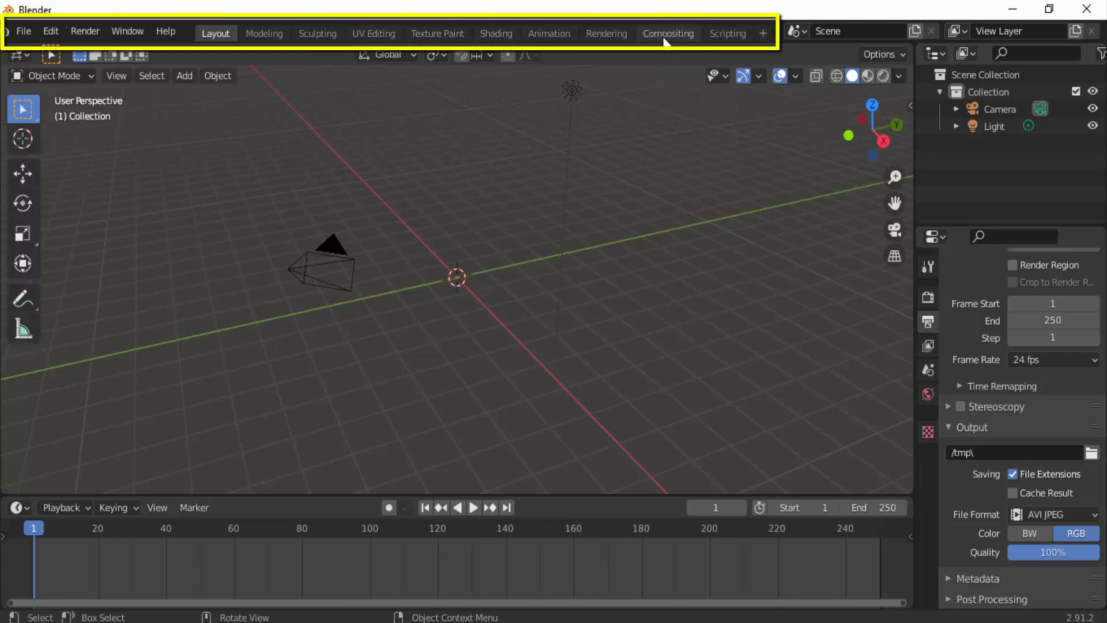
pyautogui.click(766, 35)
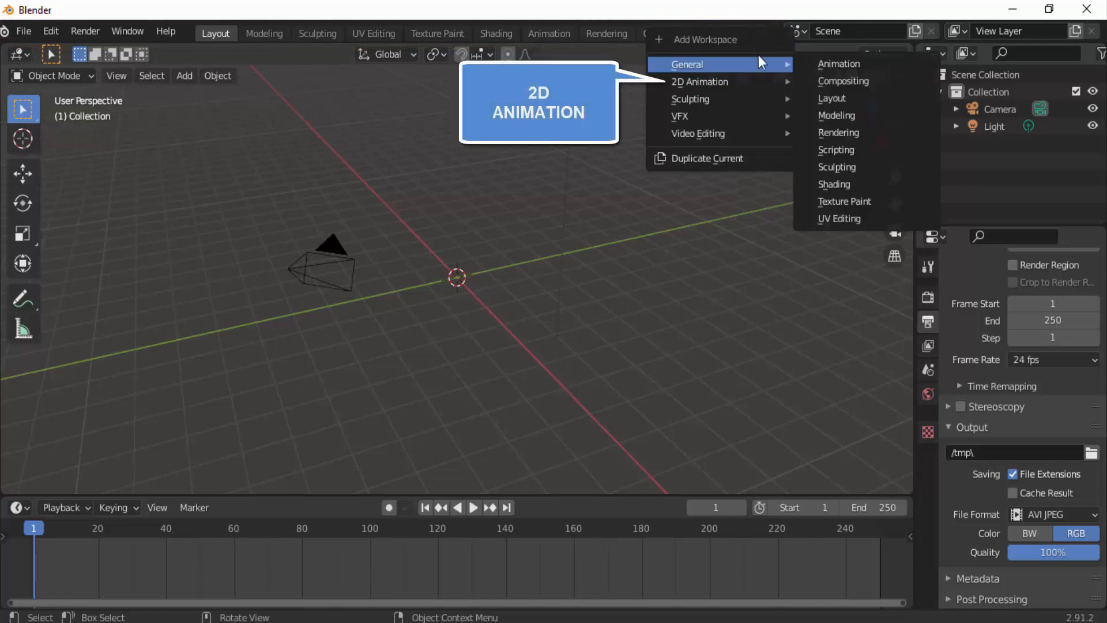
pyautogui.moveTo(734, 117)
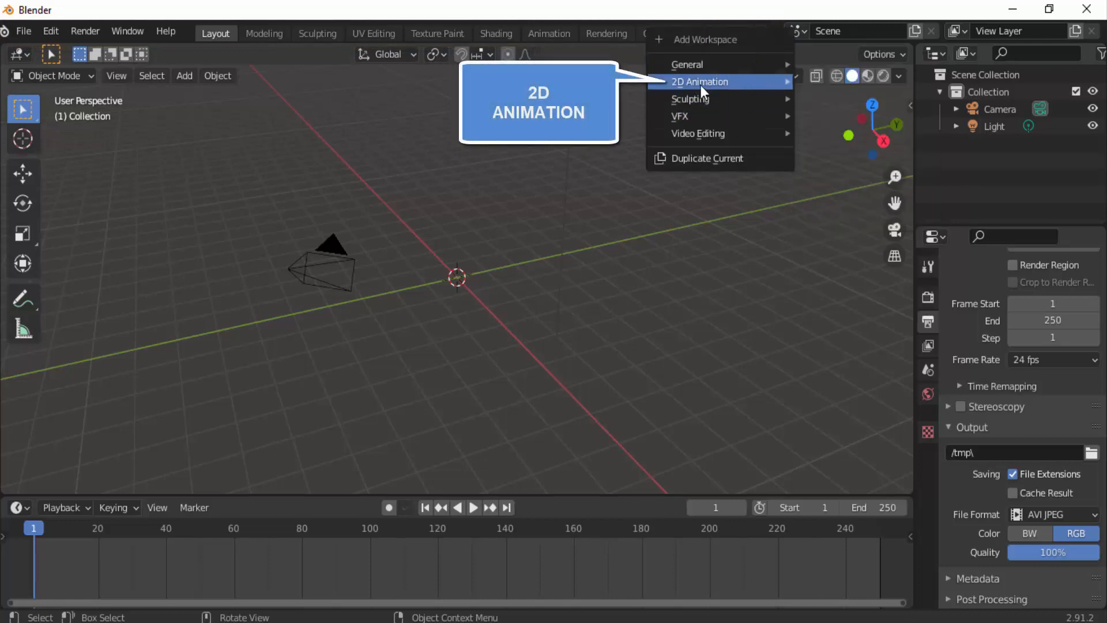
pyautogui.moveTo(712, 82)
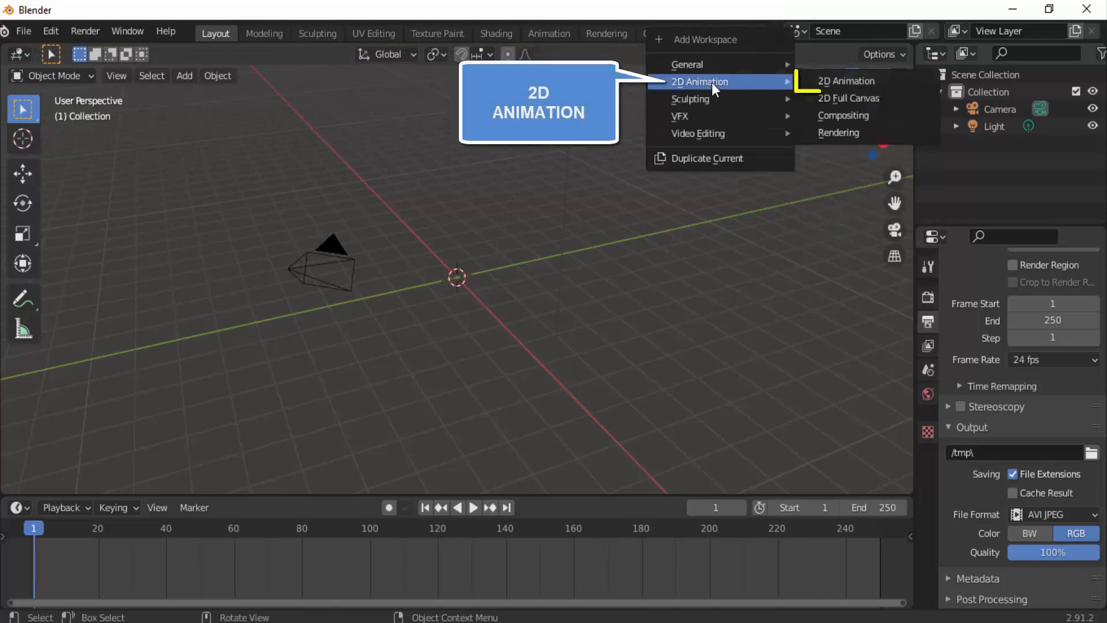
pyautogui.click(853, 84)
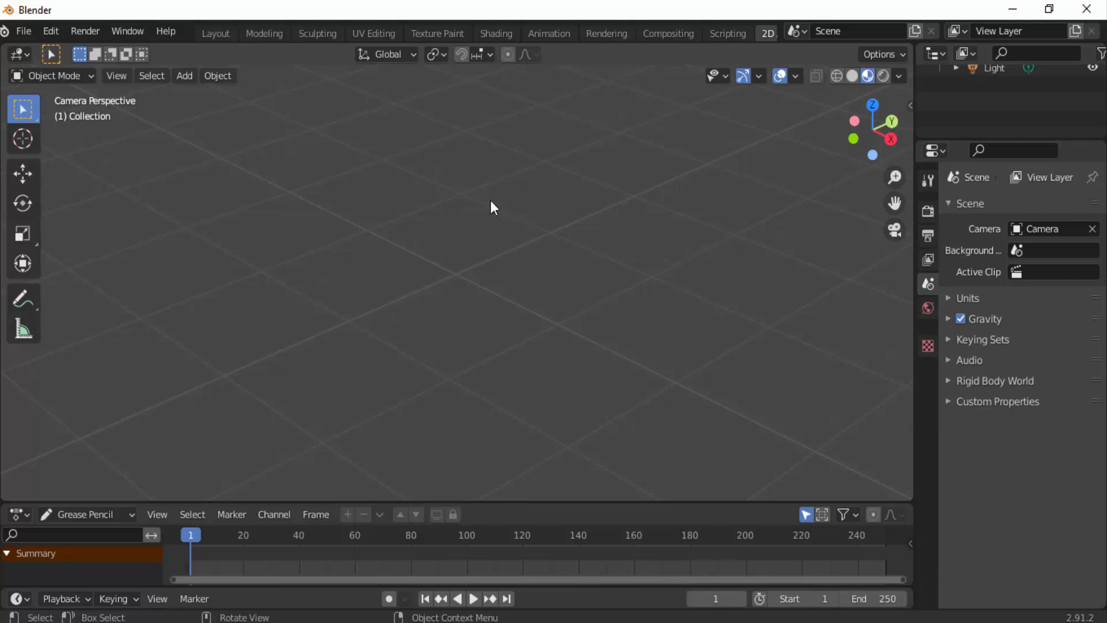
# Create a new 2D Animation file without saving the current one, with the whole camera frame in view.
pyautogui.click(24, 32)
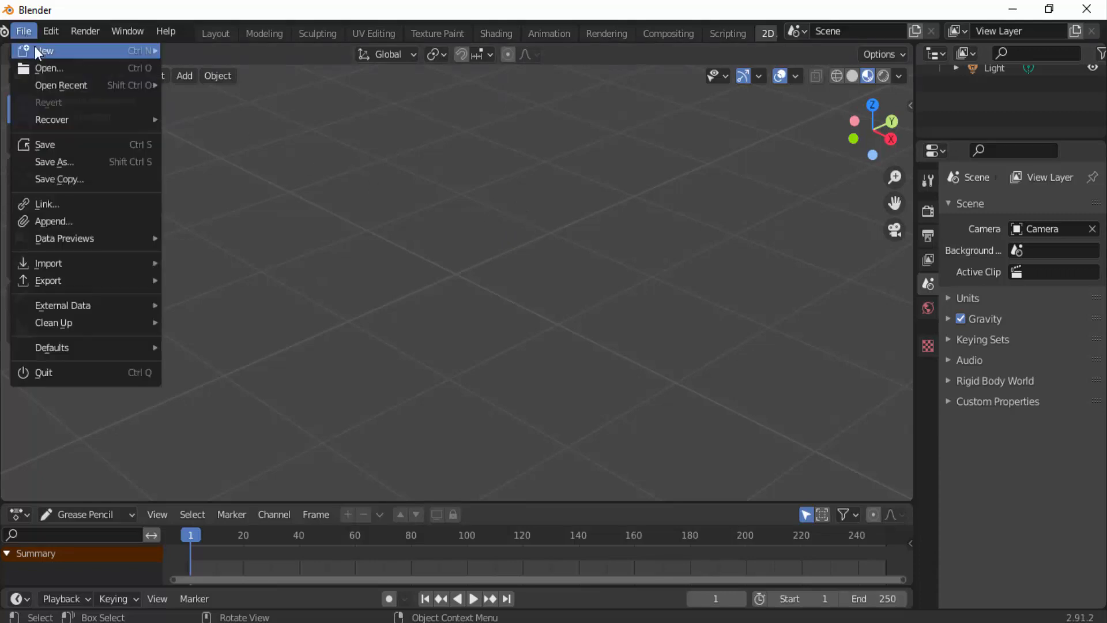
pyautogui.click(209, 67)
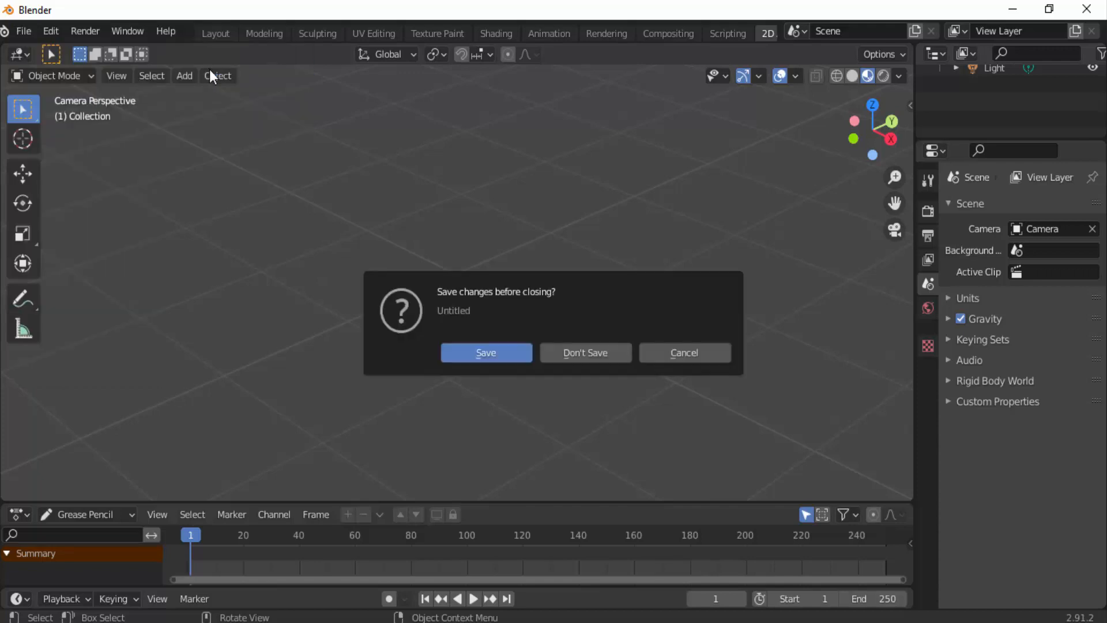
pyautogui.click(593, 352)
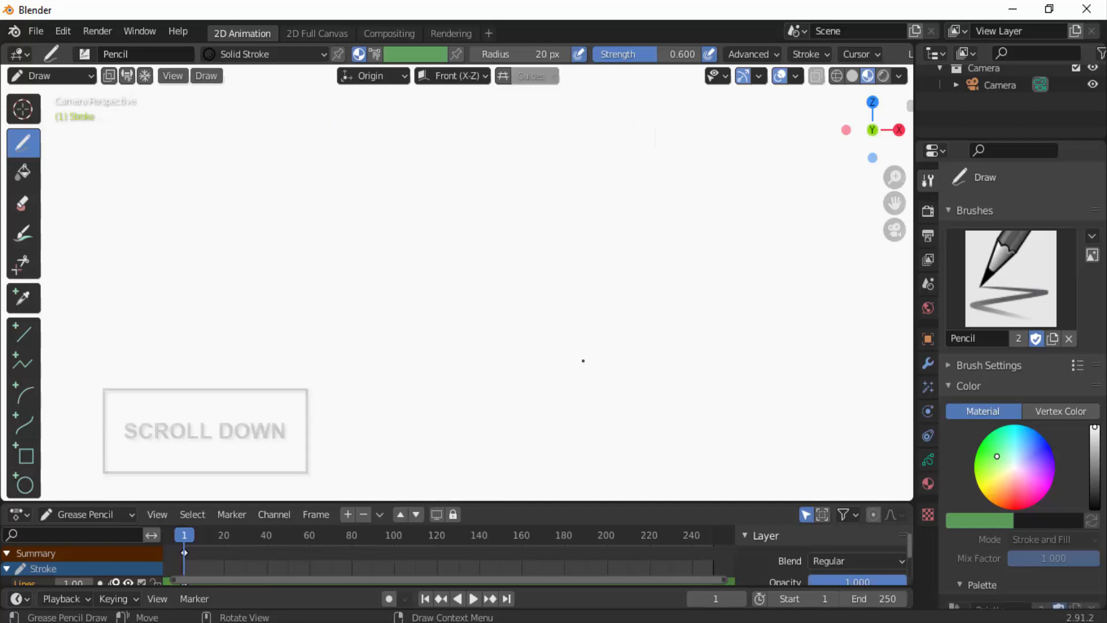
pyautogui.scroll(-2, 582, 361)
pyautogui.scroll(-1, 582, 361)
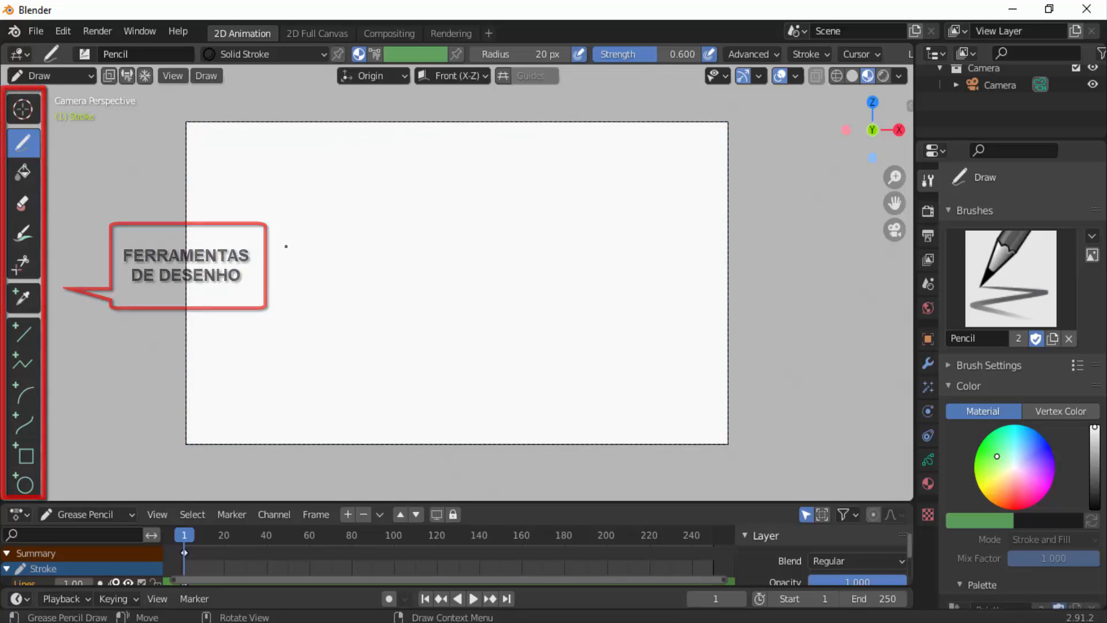
# Switch from Draw to Object Mode and add a text object to the scene.
pyautogui.click(92, 81)
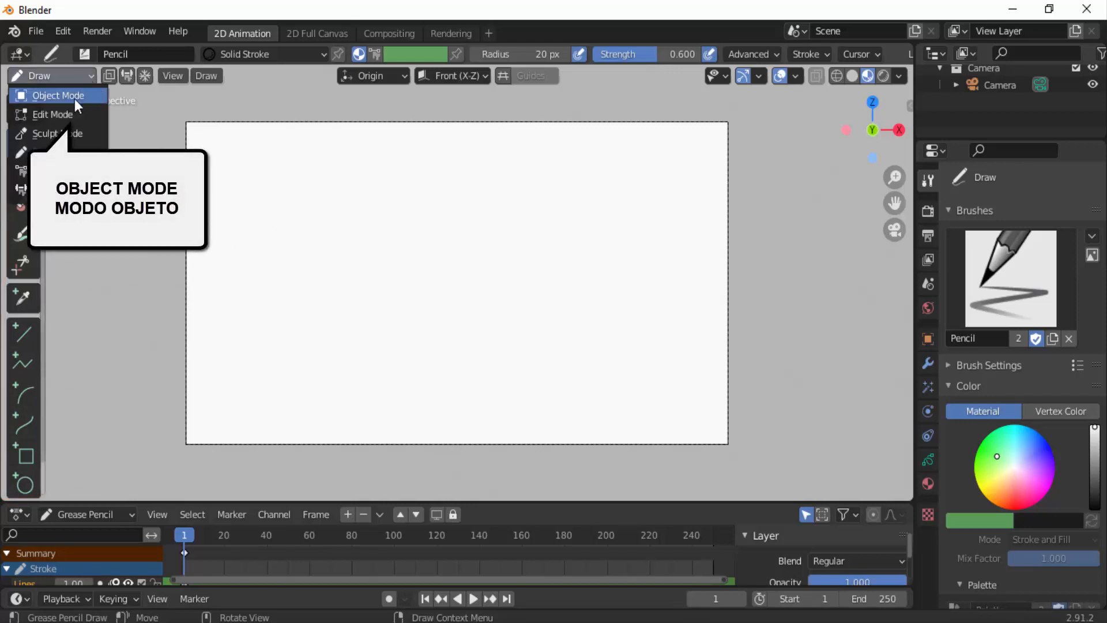
pyautogui.click(74, 96)
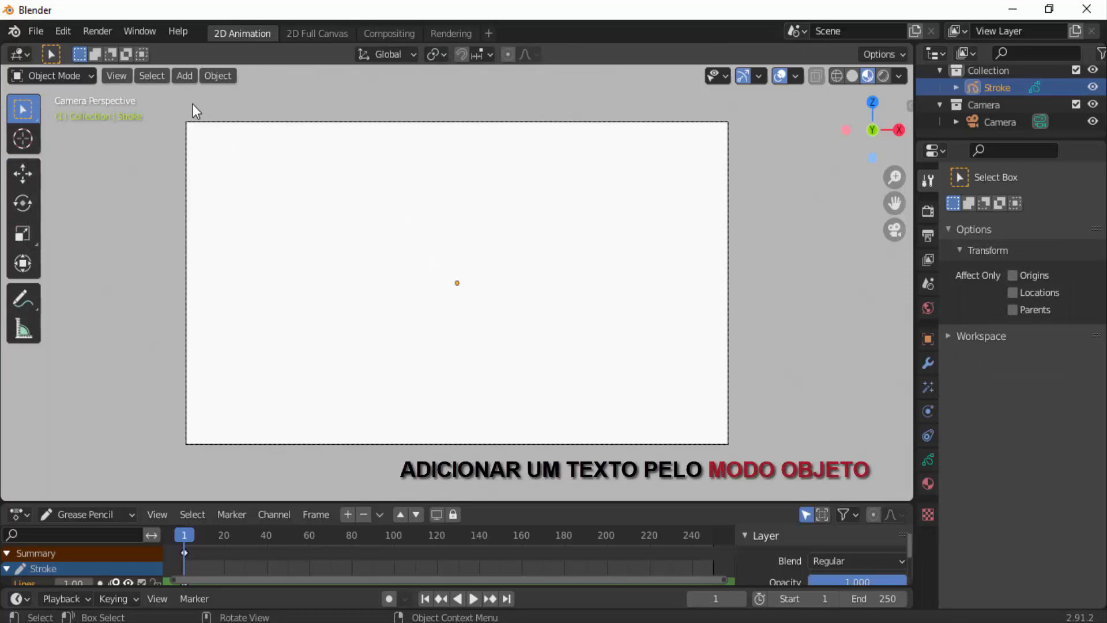
pyautogui.click(184, 76)
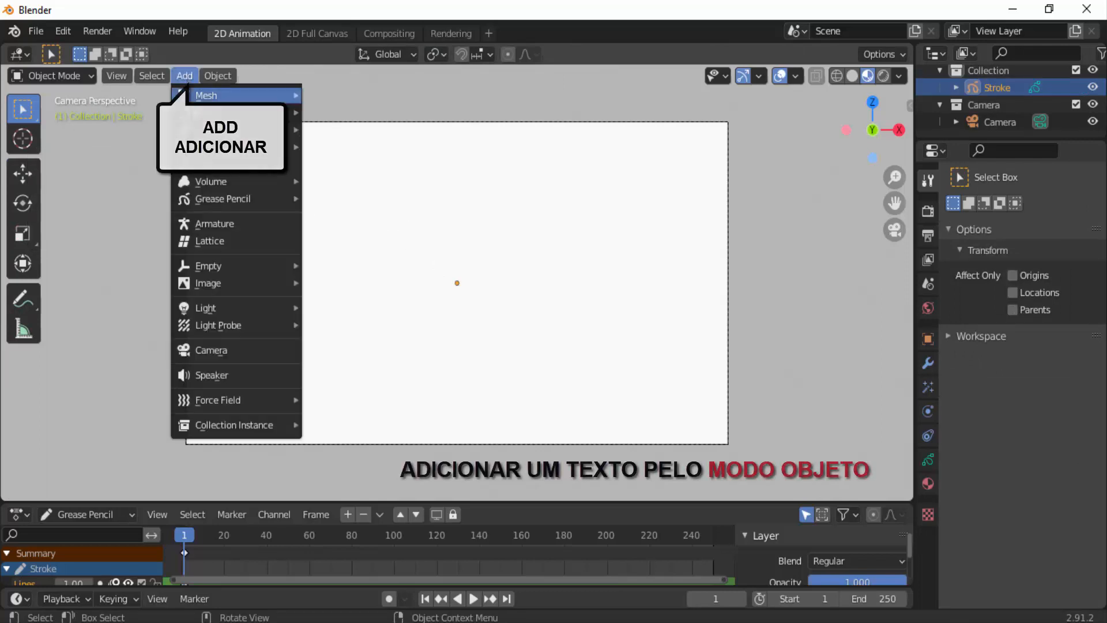
pyautogui.click(210, 166)
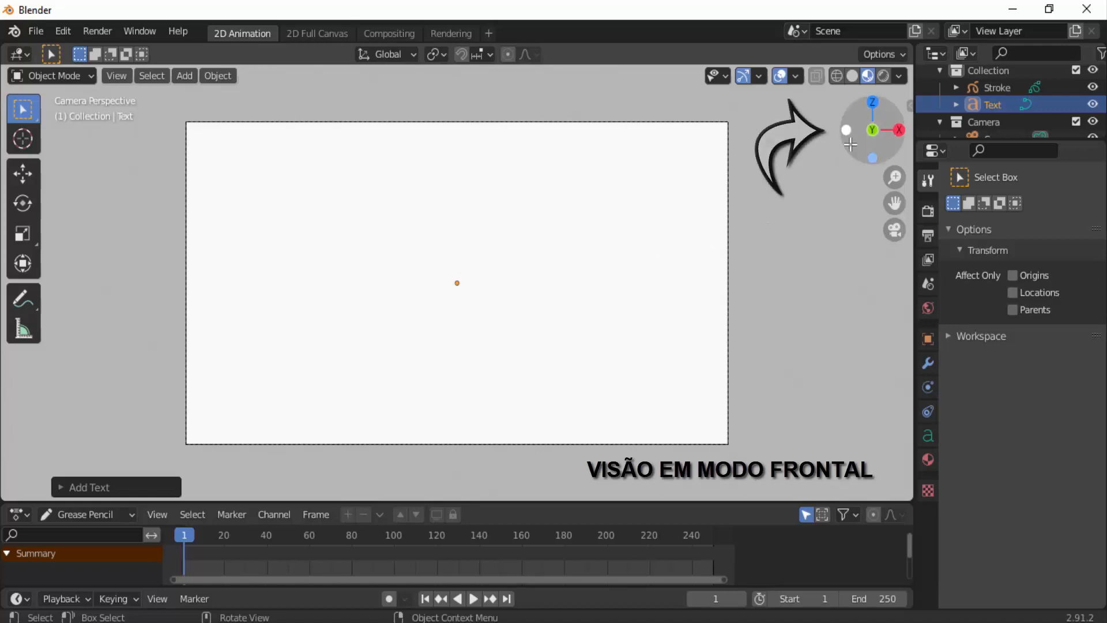
# Set the new text's X rotation to 90° and return to the camera view.
pyautogui.moveTo(872, 131); pyautogui.dragTo(826, 188)
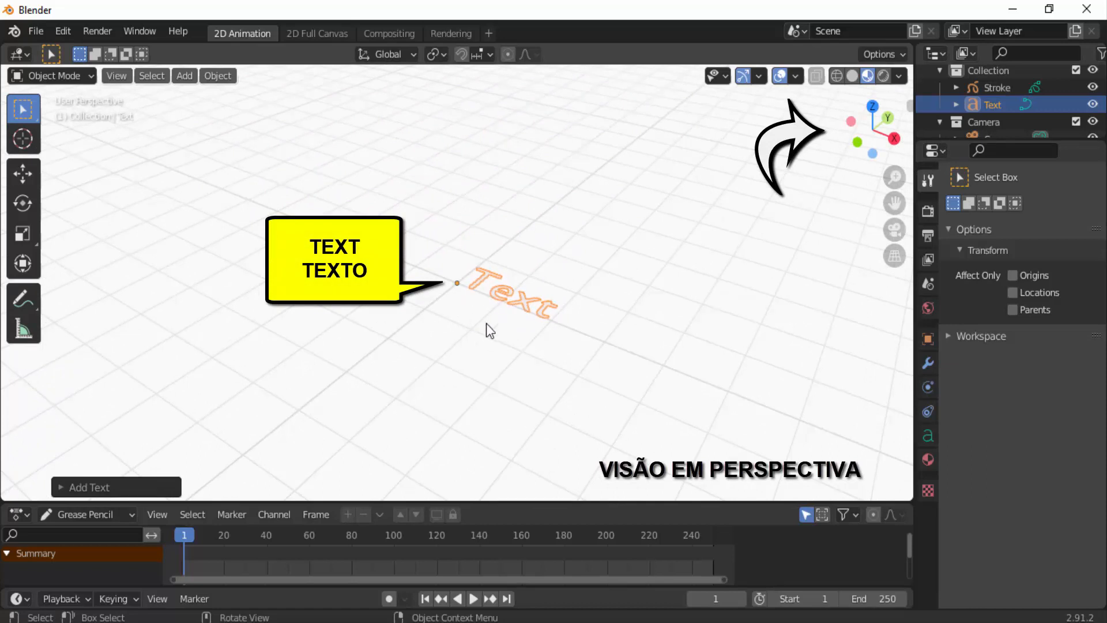
pyautogui.click(59, 484)
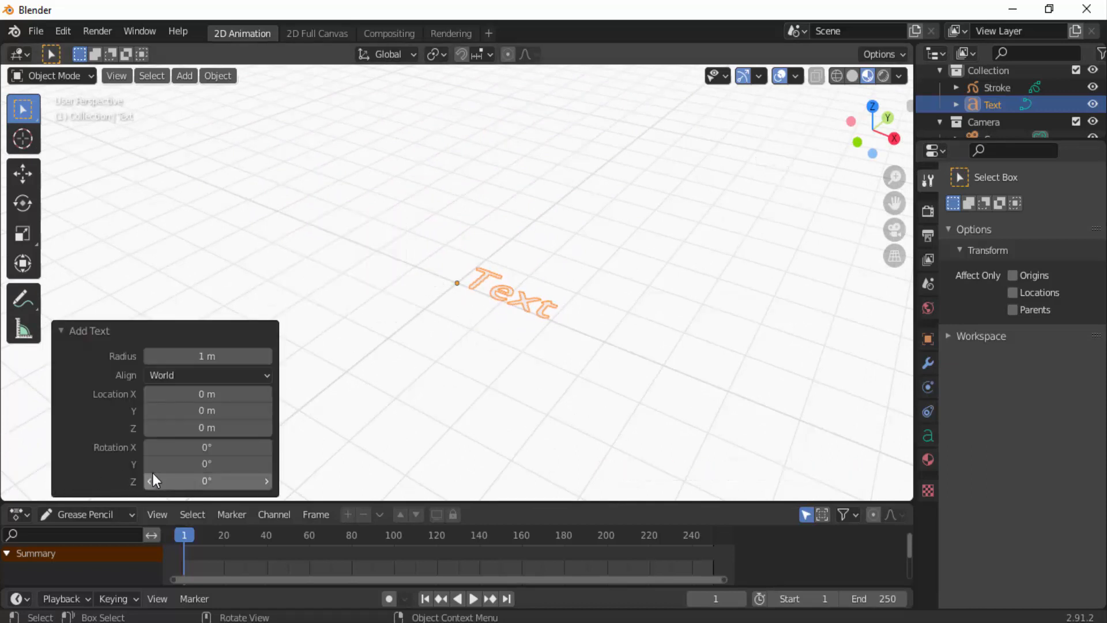
pyautogui.click(190, 447)
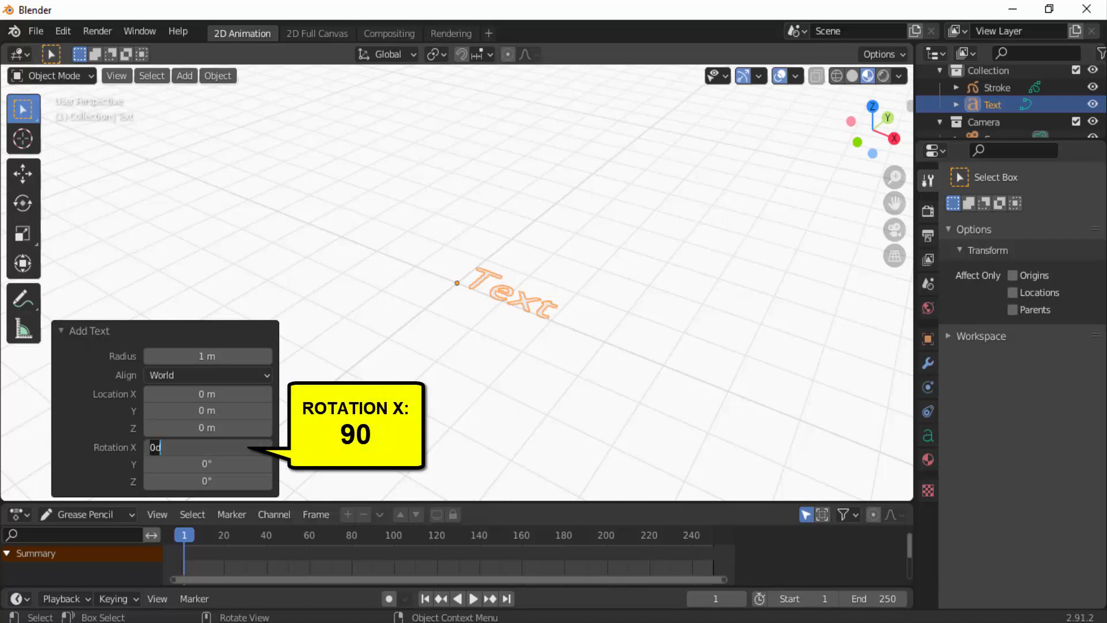
pyautogui.press('Return')
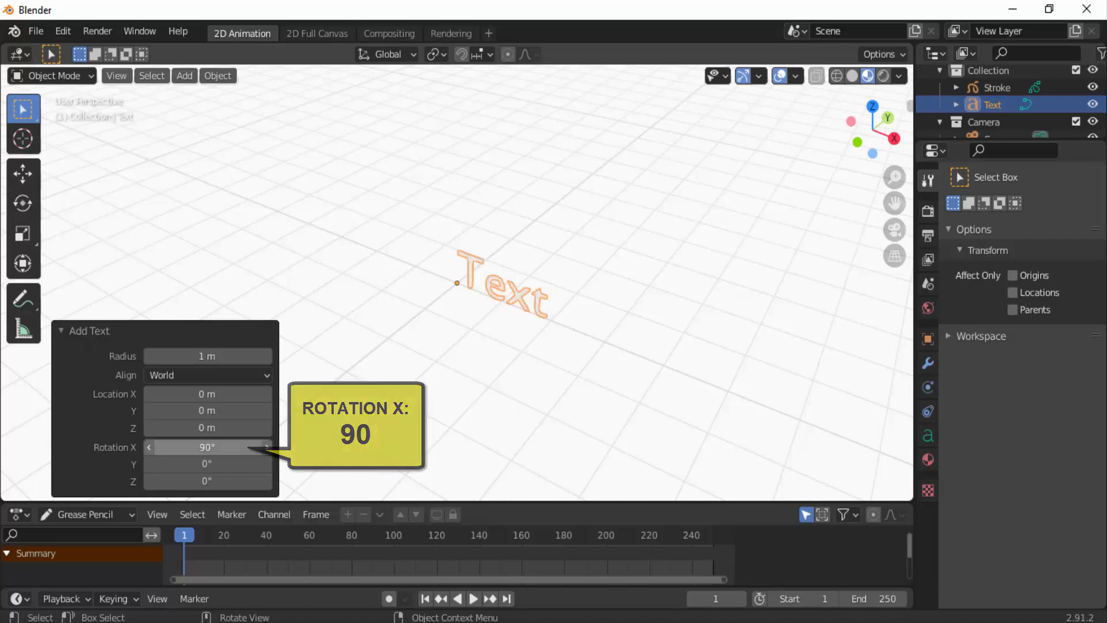
pyautogui.click(65, 333)
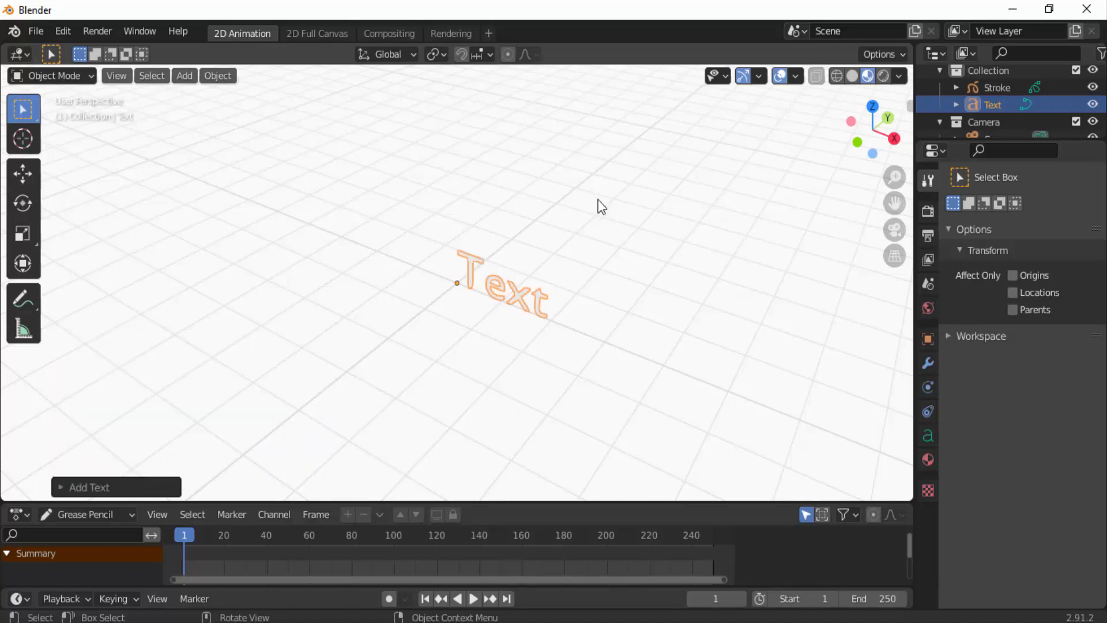
pyautogui.click(894, 230)
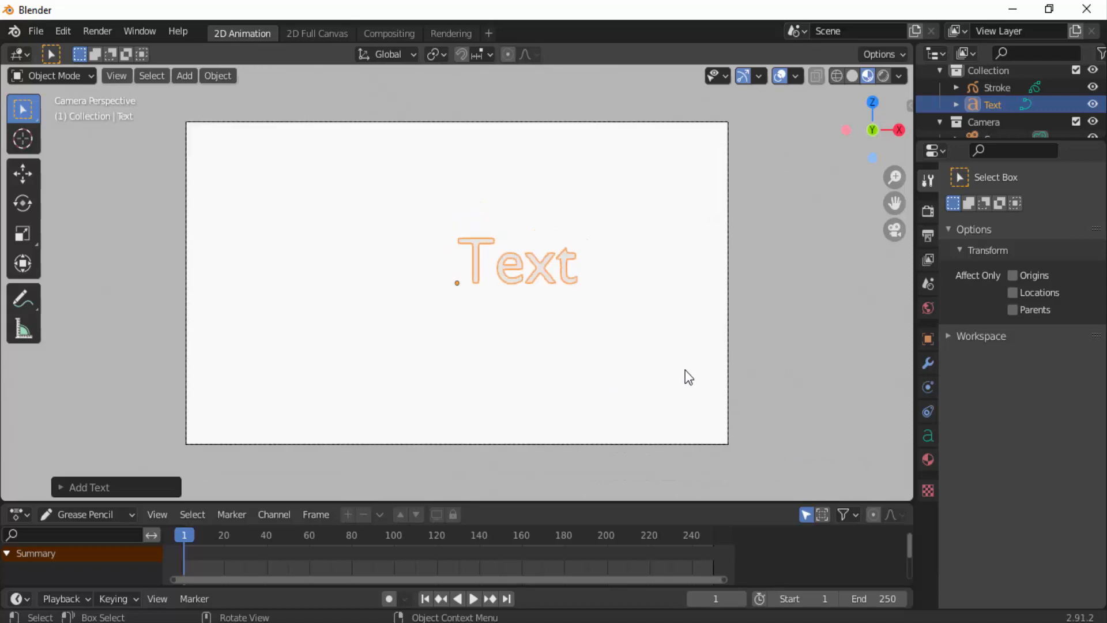
# Select the camera and set its lens type to Orthographic.
pyautogui.scroll(-1, 960, 115)
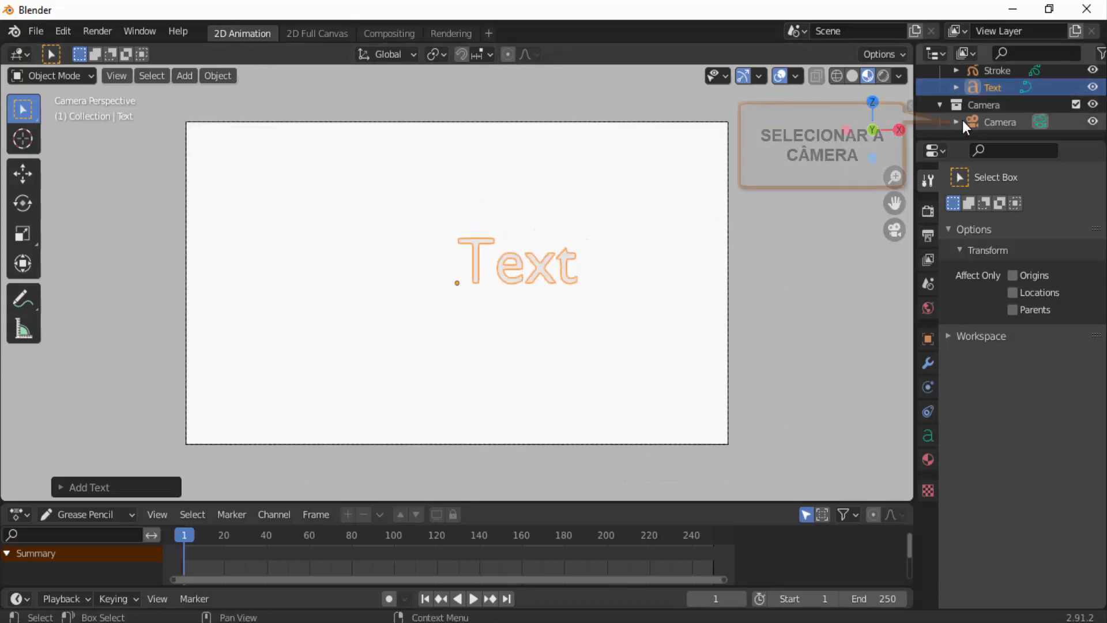
pyautogui.click(994, 120)
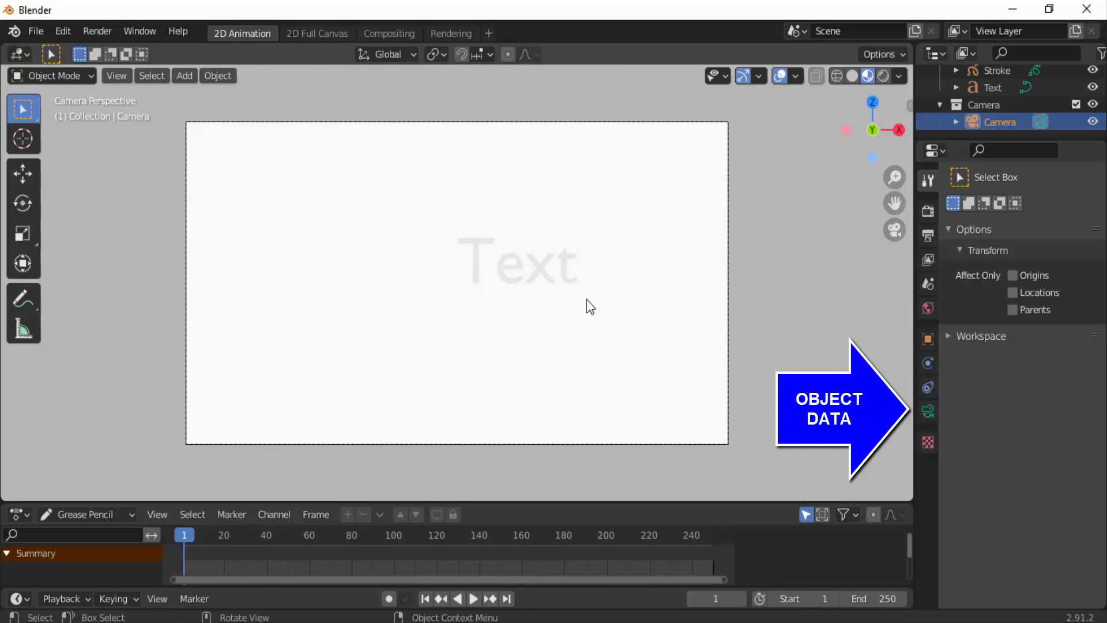
pyautogui.click(927, 411)
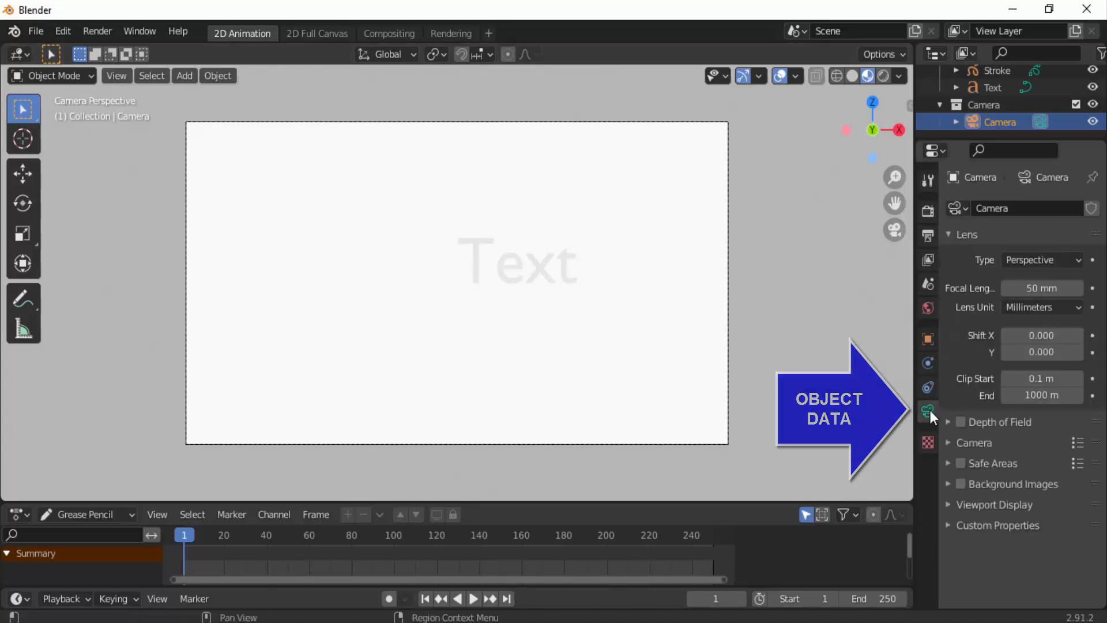
pyautogui.click(1027, 260)
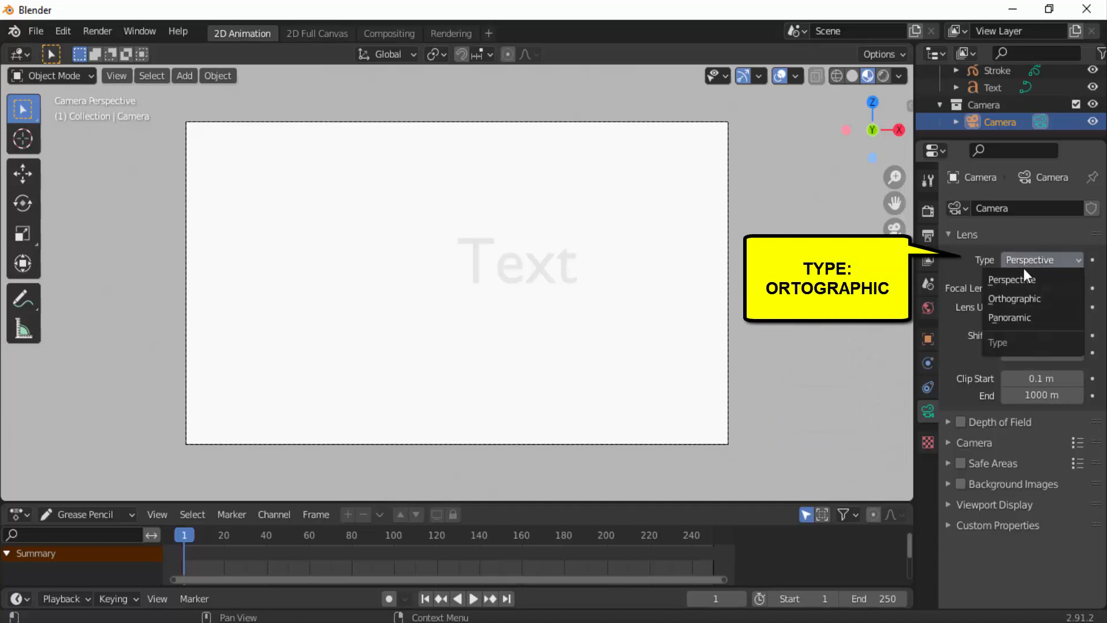
pyautogui.click(1018, 294)
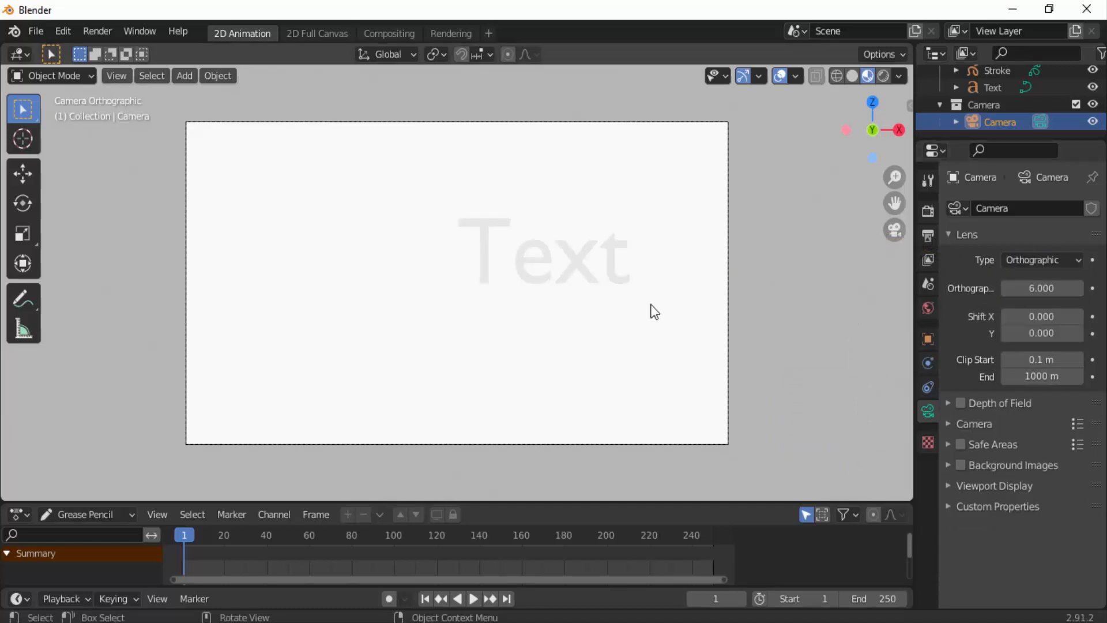
# Set the text object's horizontal paragraph alignment to Center.
pyautogui.click(584, 256)
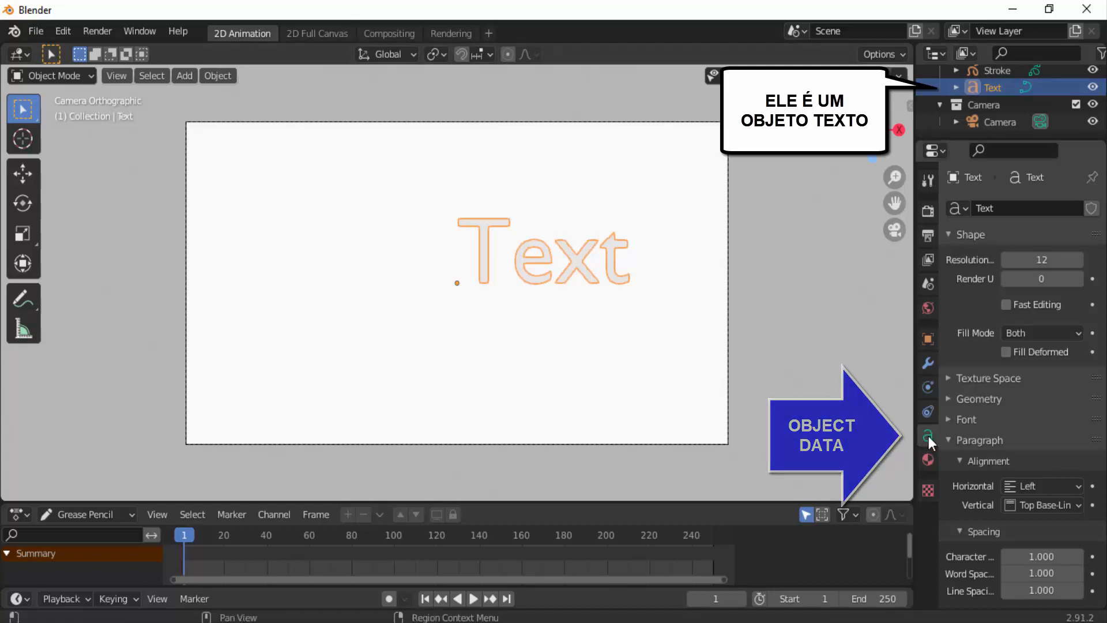
pyautogui.scroll(-3, 960, 461)
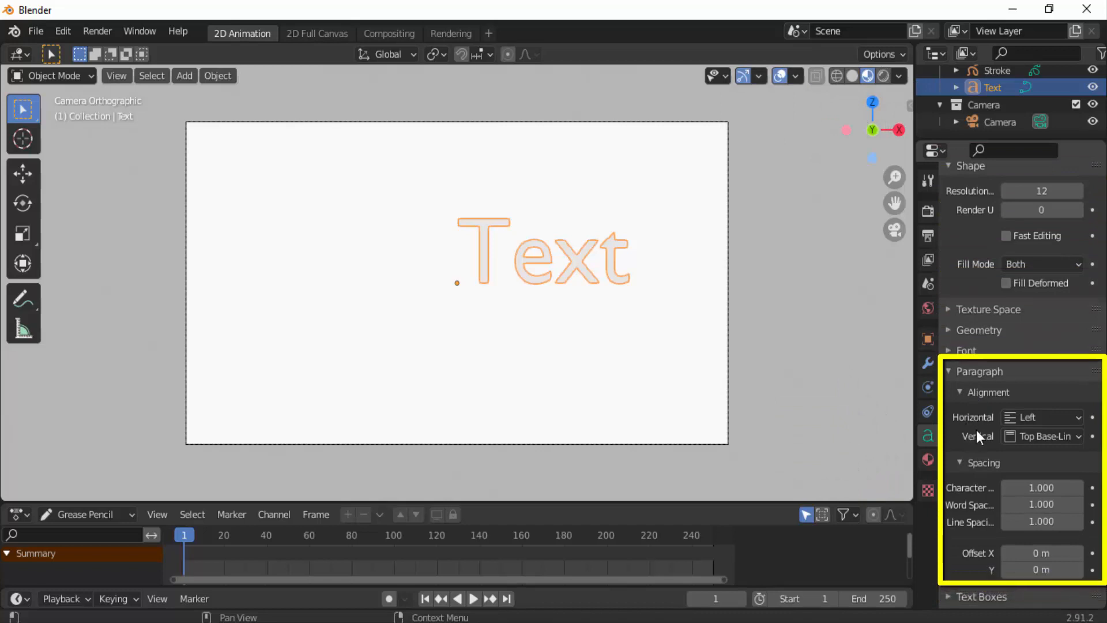
pyautogui.click(1039, 417)
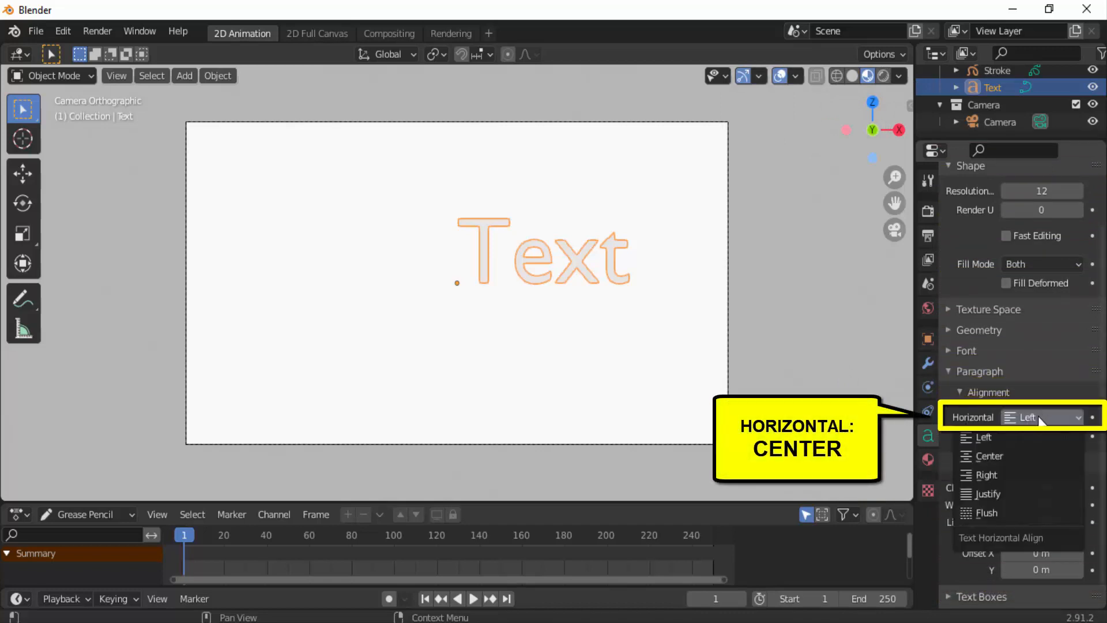
pyautogui.click(1004, 456)
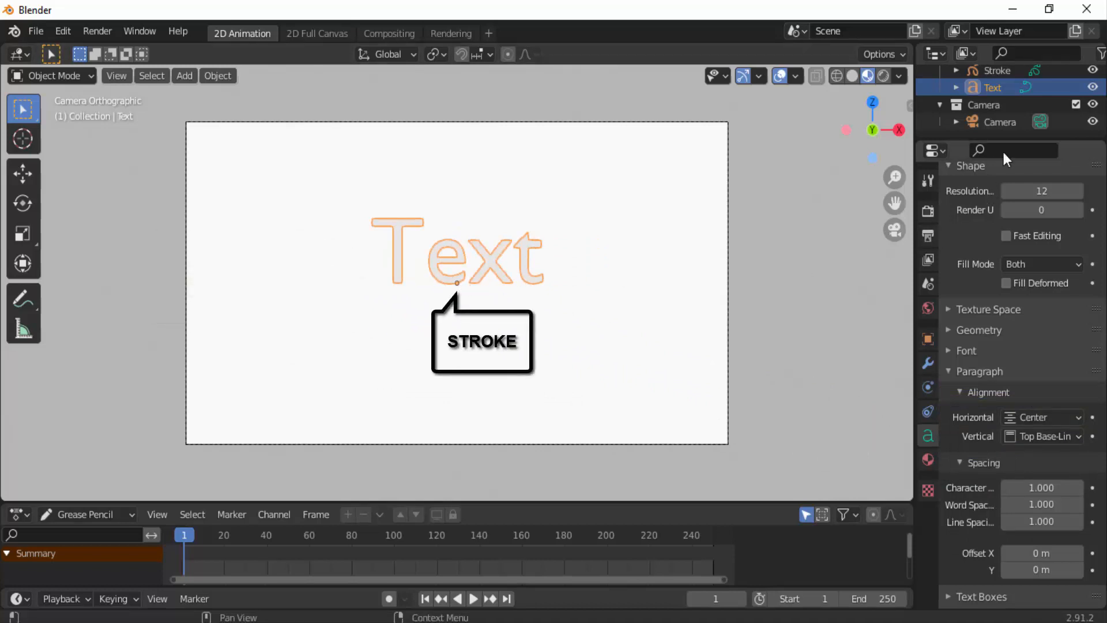
# Add a new material to the text object and set its base color to red.
pyautogui.click(997, 72)
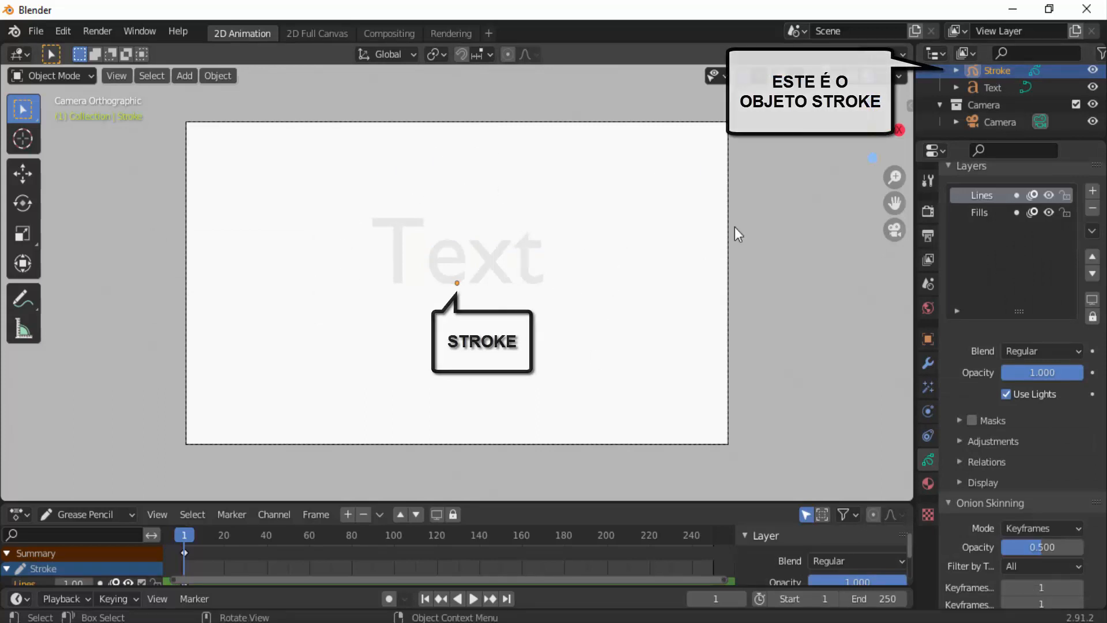
pyautogui.click(1008, 88)
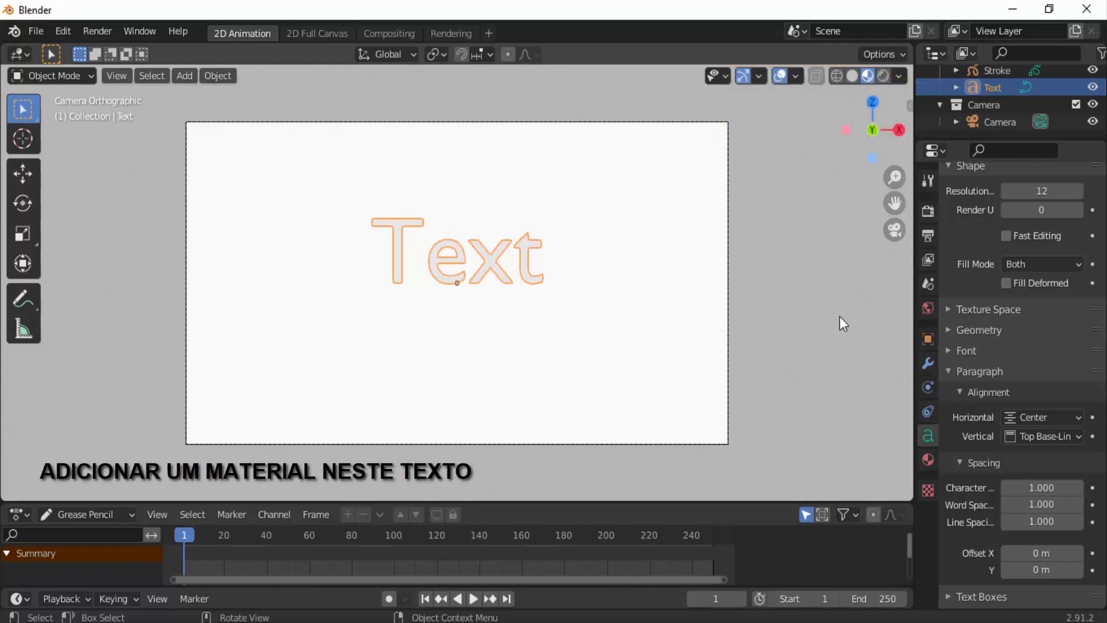
pyautogui.click(928, 466)
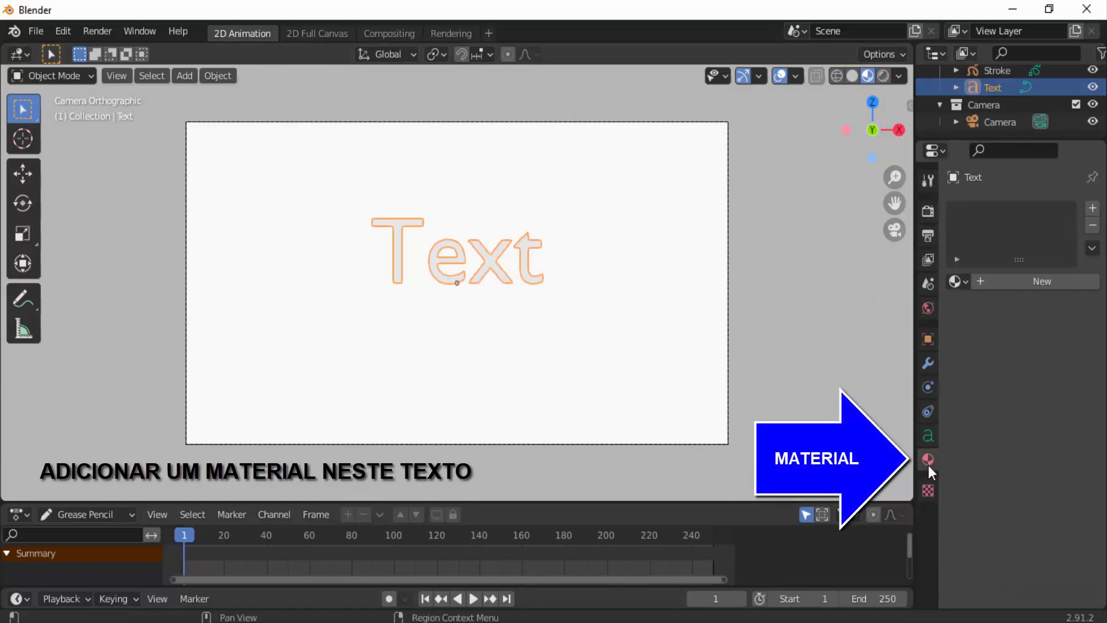
pyautogui.click(1038, 281)
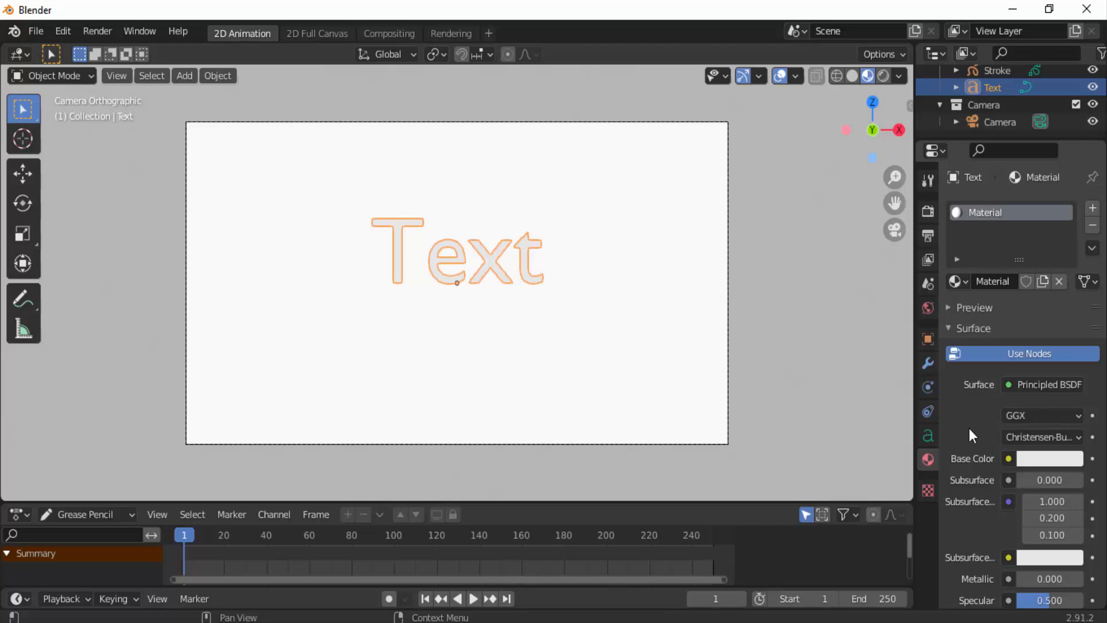
pyautogui.click(1057, 460)
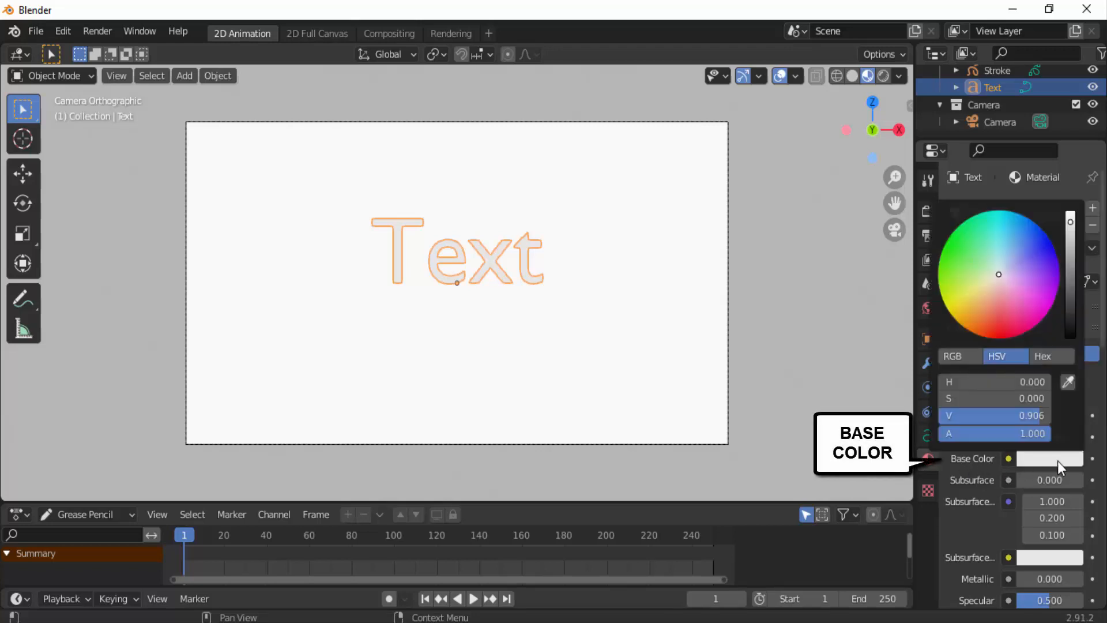
pyautogui.click(994, 333)
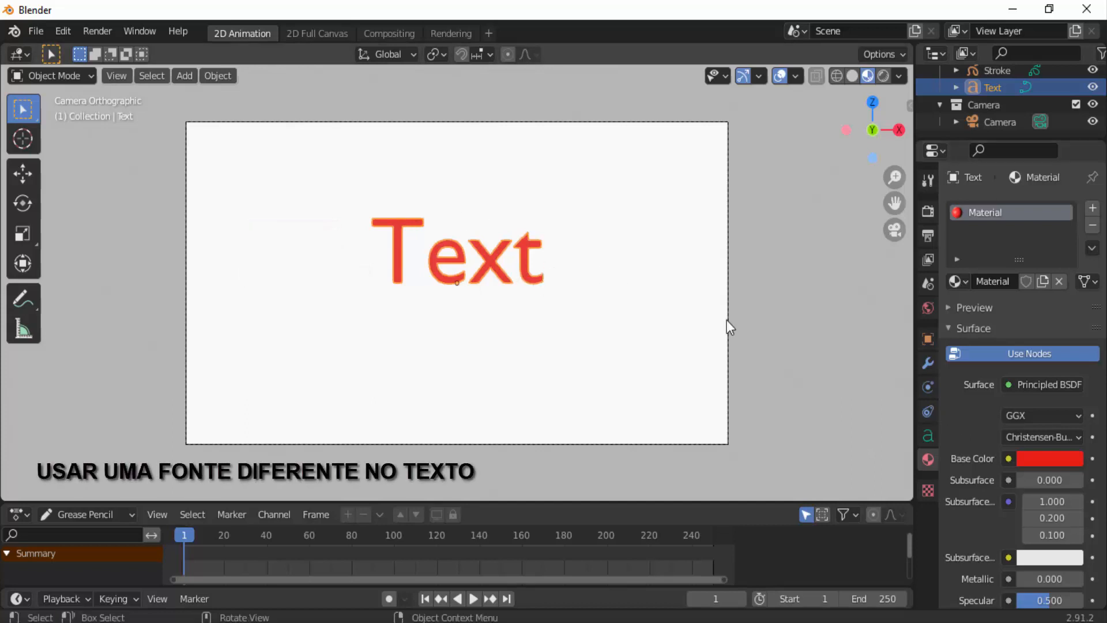
# Load BAUHS93.TTF from the Windows Fonts folder as the text's regular font.
pyautogui.click(929, 436)
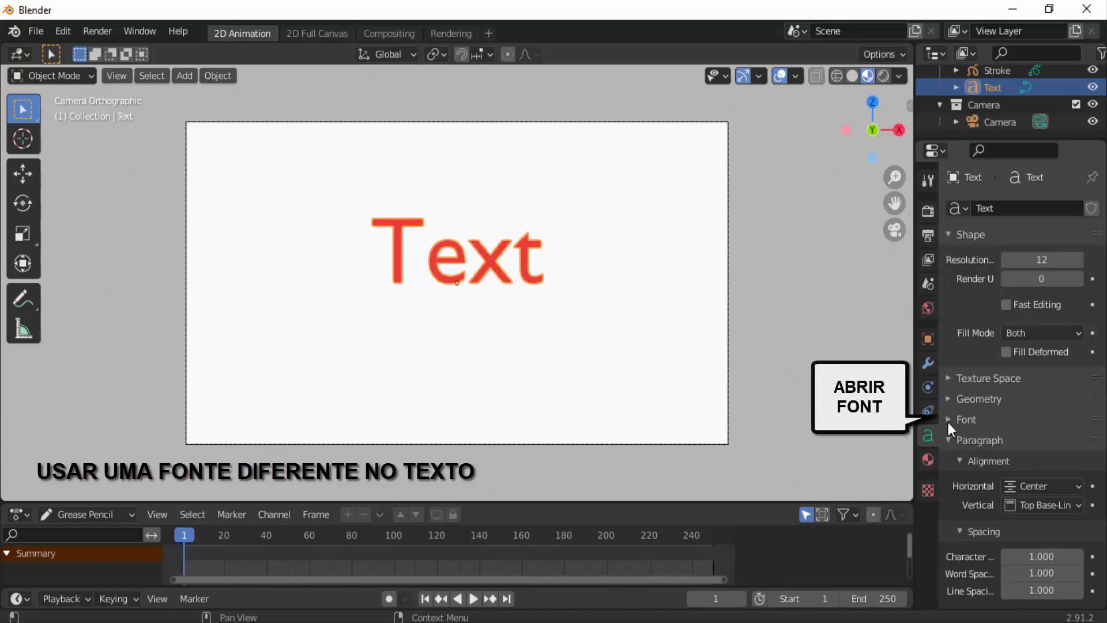
pyautogui.click(948, 420)
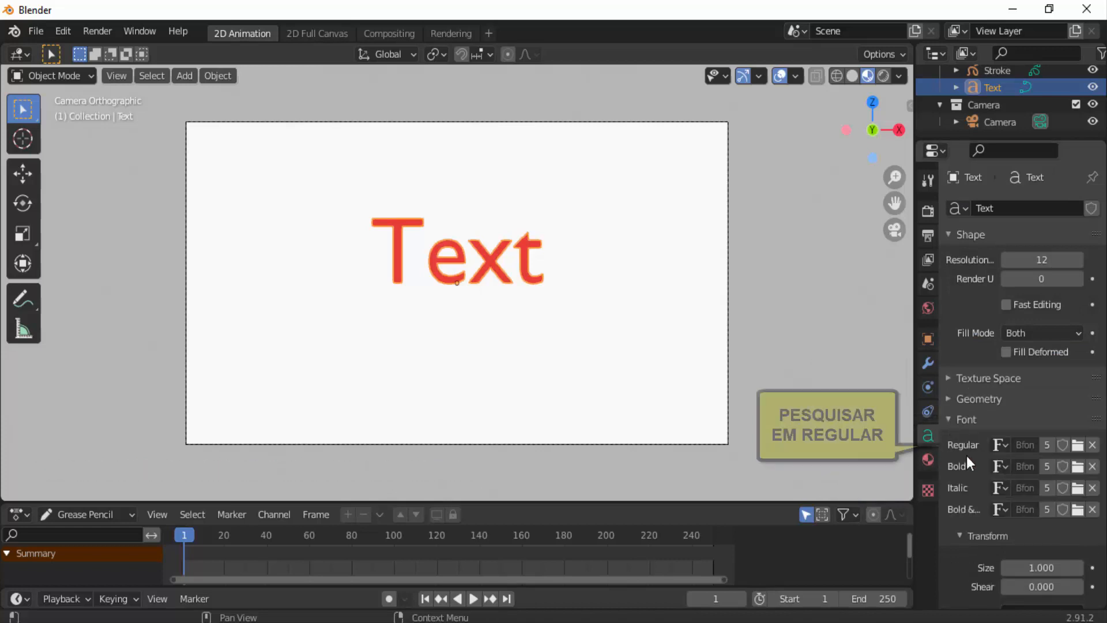
pyautogui.click(1077, 446)
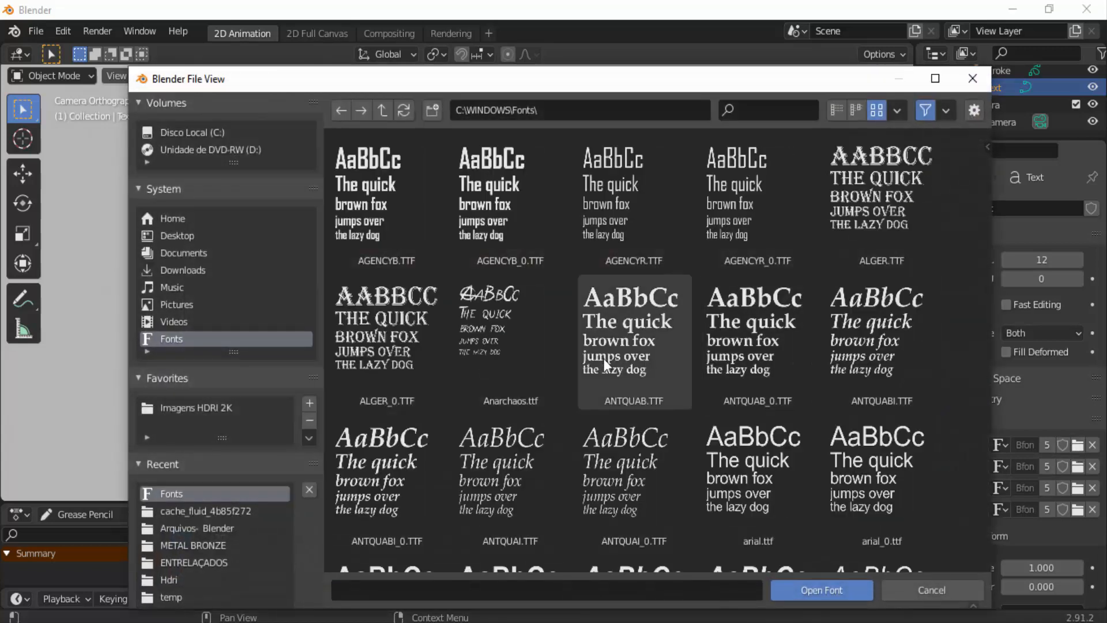
pyautogui.scroll(-12, 603, 358)
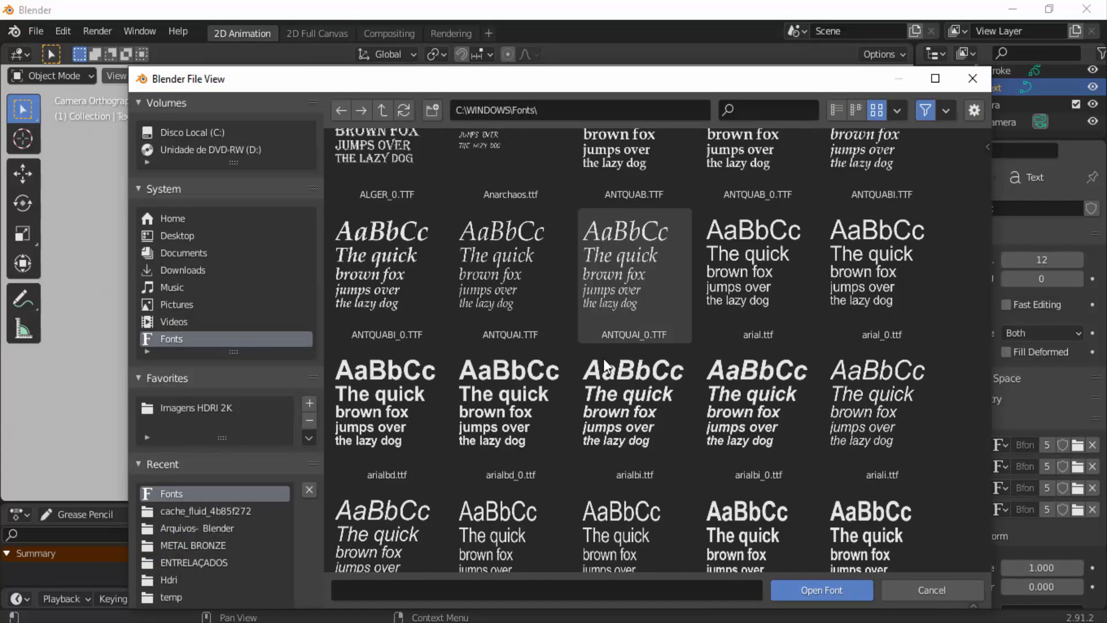
pyautogui.scroll(-7, 603, 358)
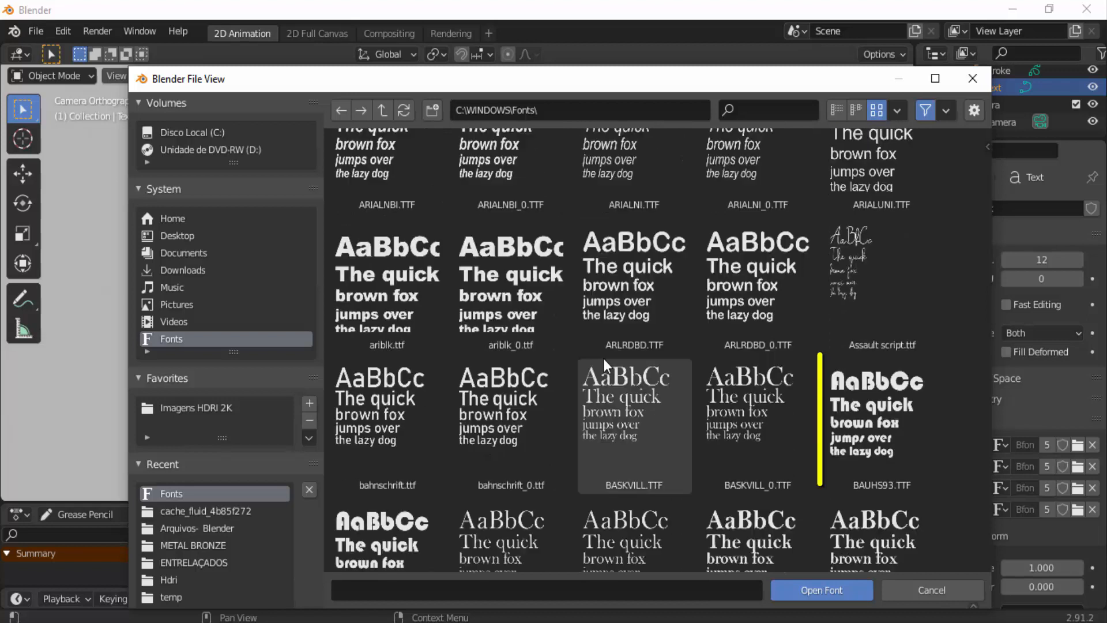
pyautogui.click(877, 403)
pyautogui.click(836, 590)
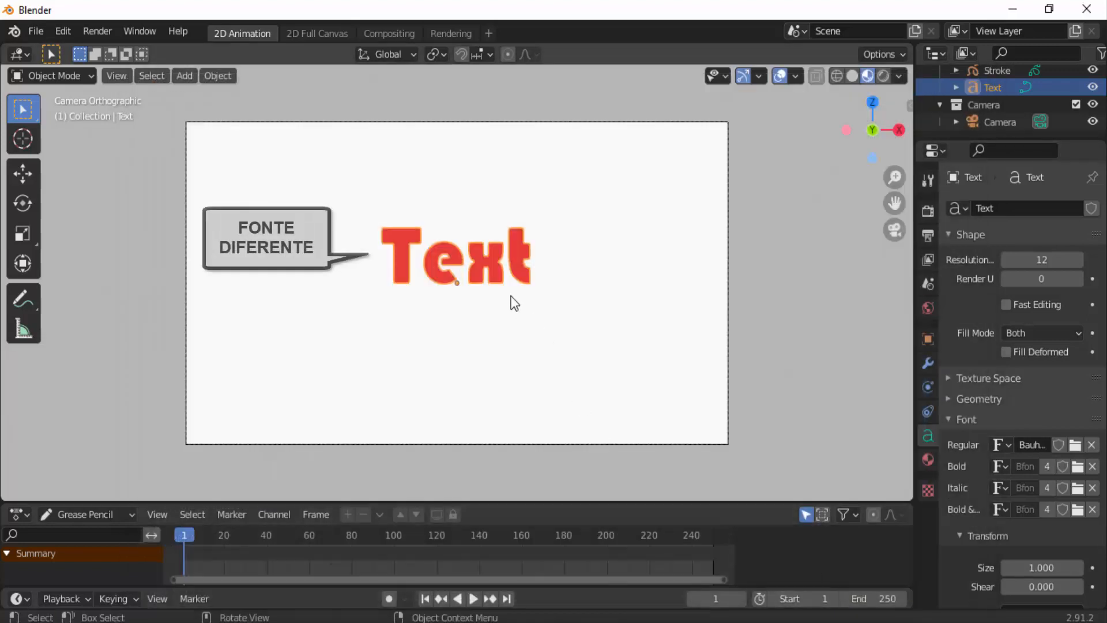
# Set the text's font size to 1.9 and its shape resolution to 64.
pyautogui.scroll(-3, 970, 499)
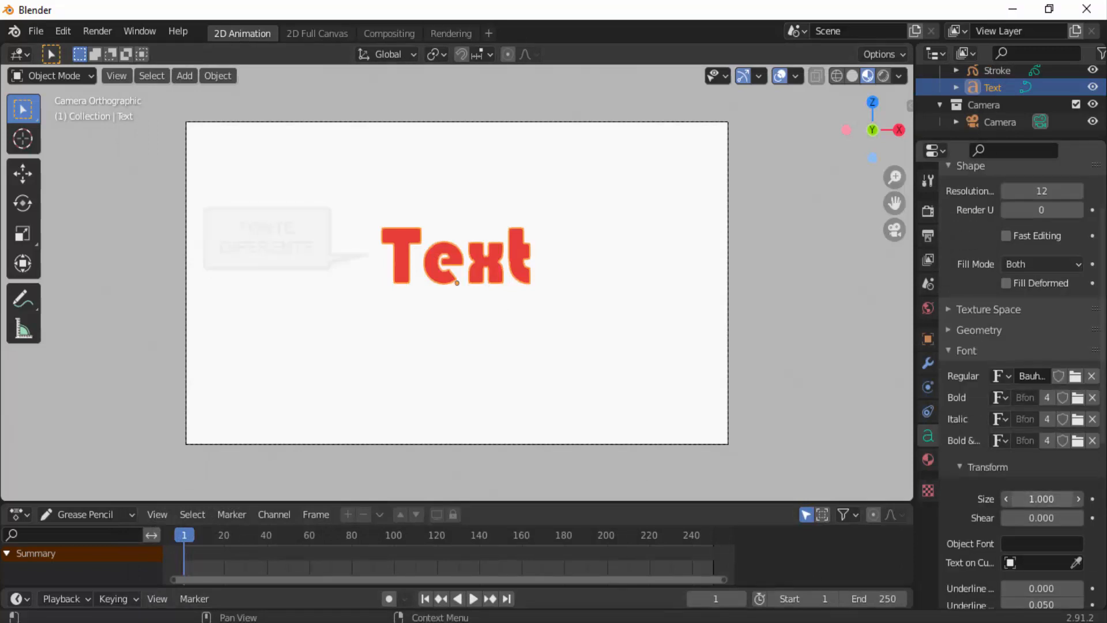
pyautogui.moveTo(1038, 498); pyautogui.dragTo(1038, 521)
pyautogui.hotkey('ctrl', 'z')
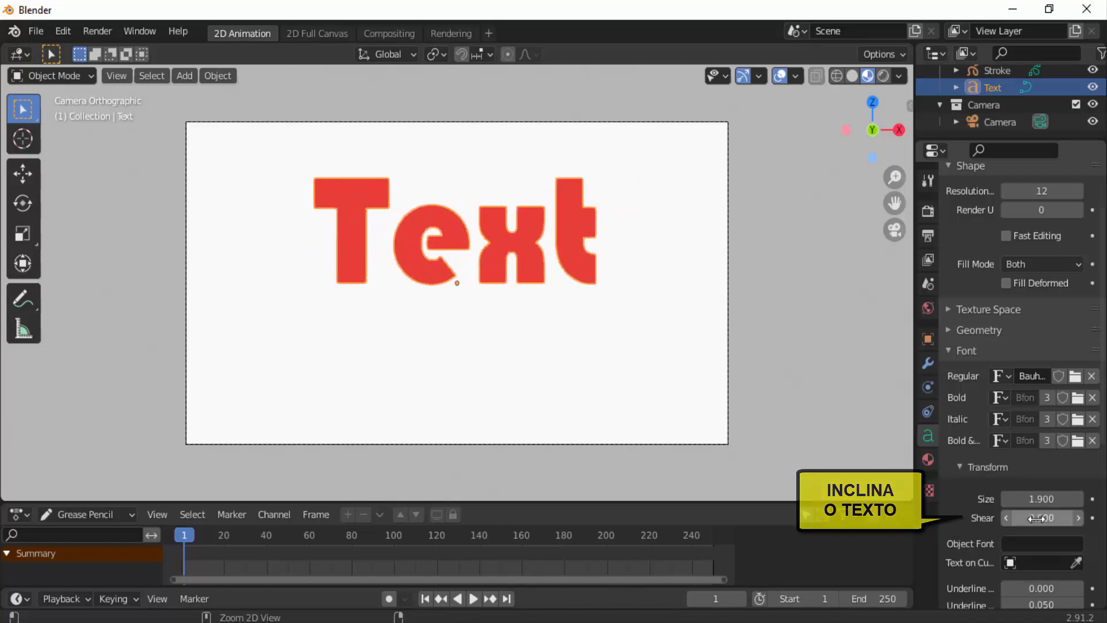
pyautogui.scroll(2, 1005, 430)
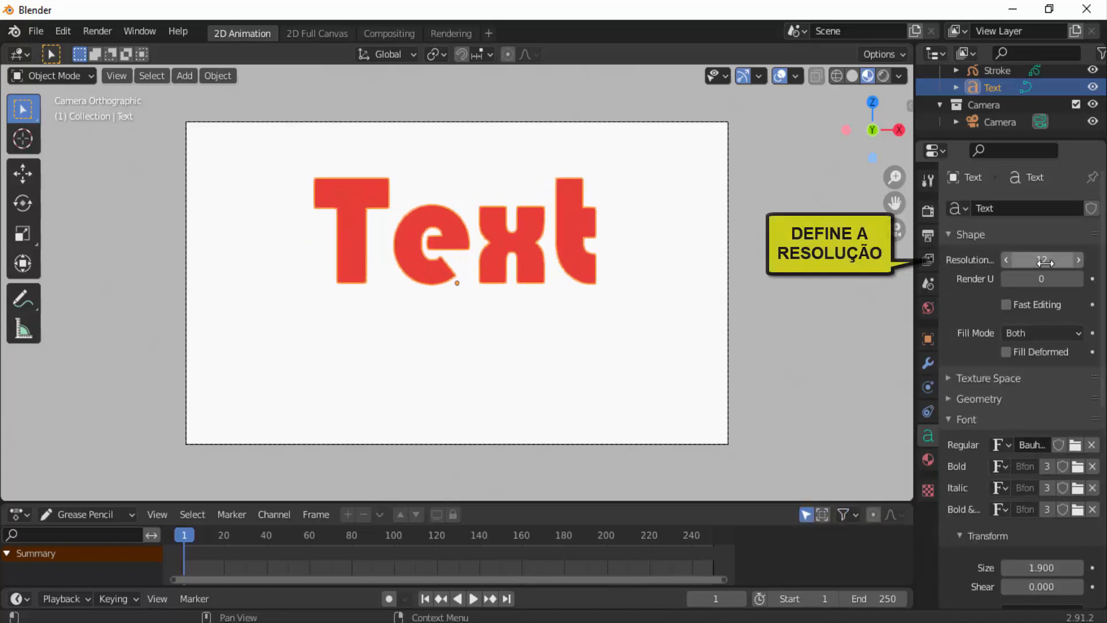
pyautogui.moveTo(1041, 260); pyautogui.dragTo(1026, 259)
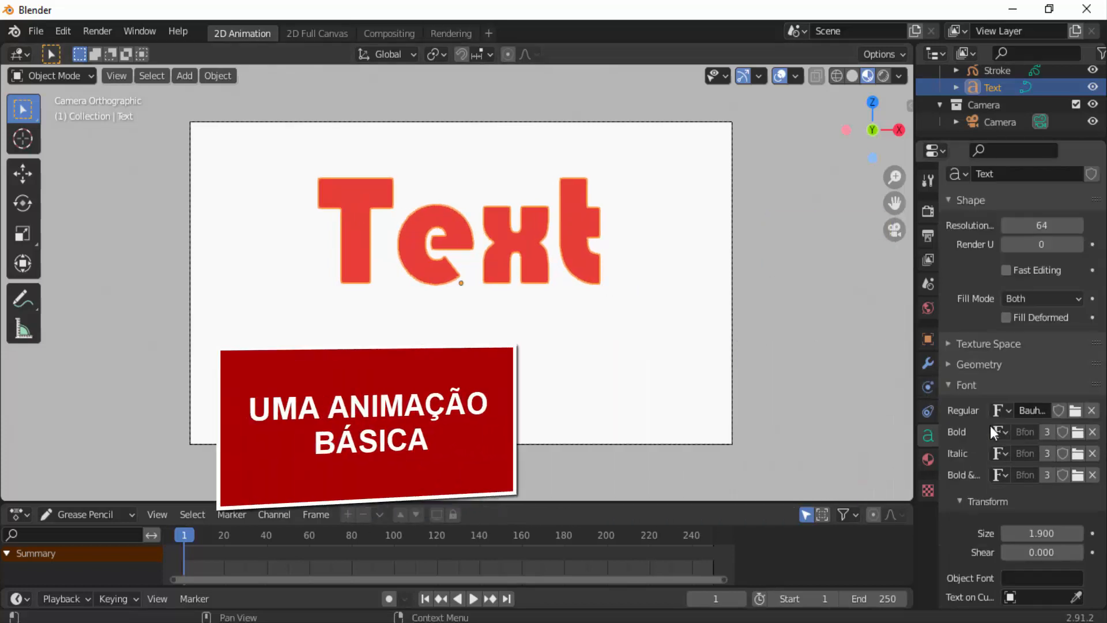
# Widen the properties area and try a character spacing of 0.7 on the text.
pyautogui.scroll(-10, 990, 425)
pyautogui.scroll(-1, 991, 425)
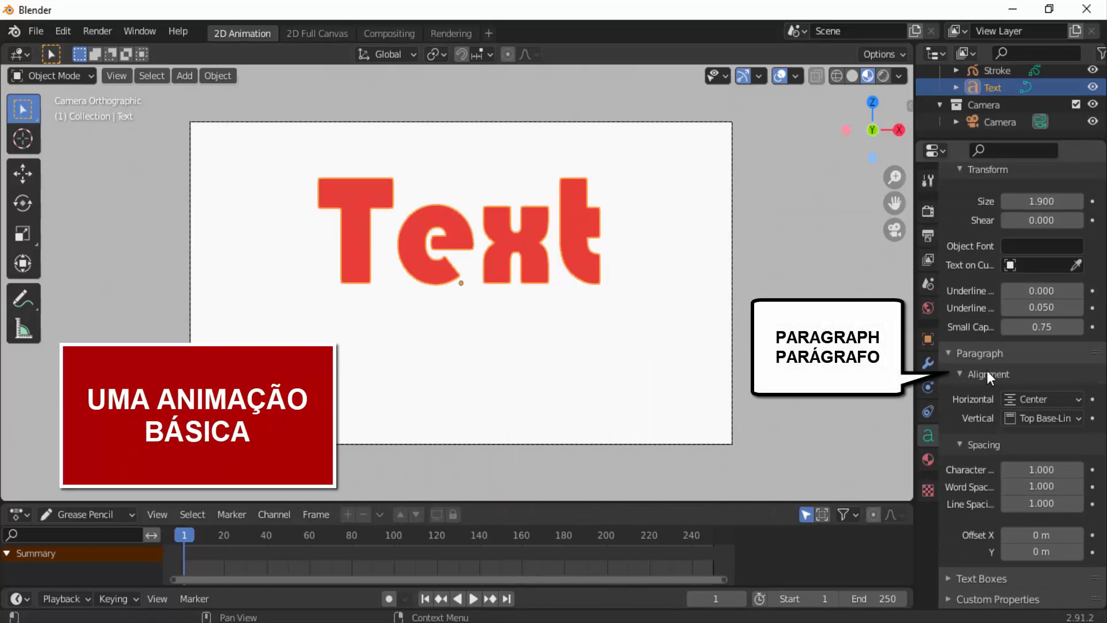
pyautogui.moveTo(915, 419); pyautogui.dragTo(838, 417)
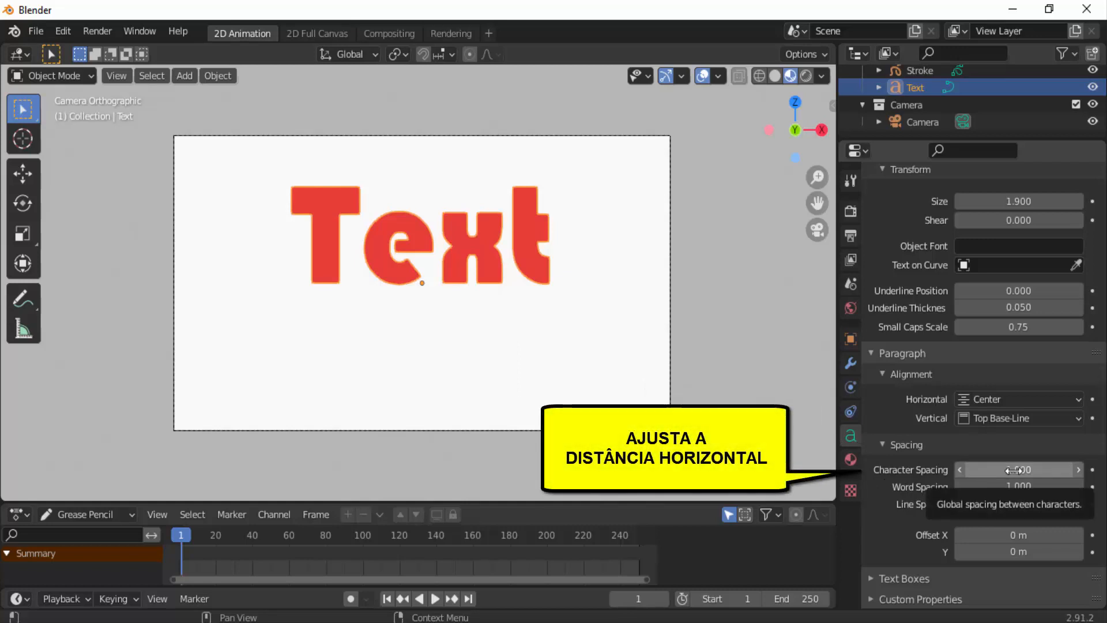
pyautogui.moveTo(1015, 470)
pyautogui.mouseDown()
pyautogui.moveTo(1104, 469)
pyautogui.moveTo(1006, 470)
pyautogui.mouseUp()
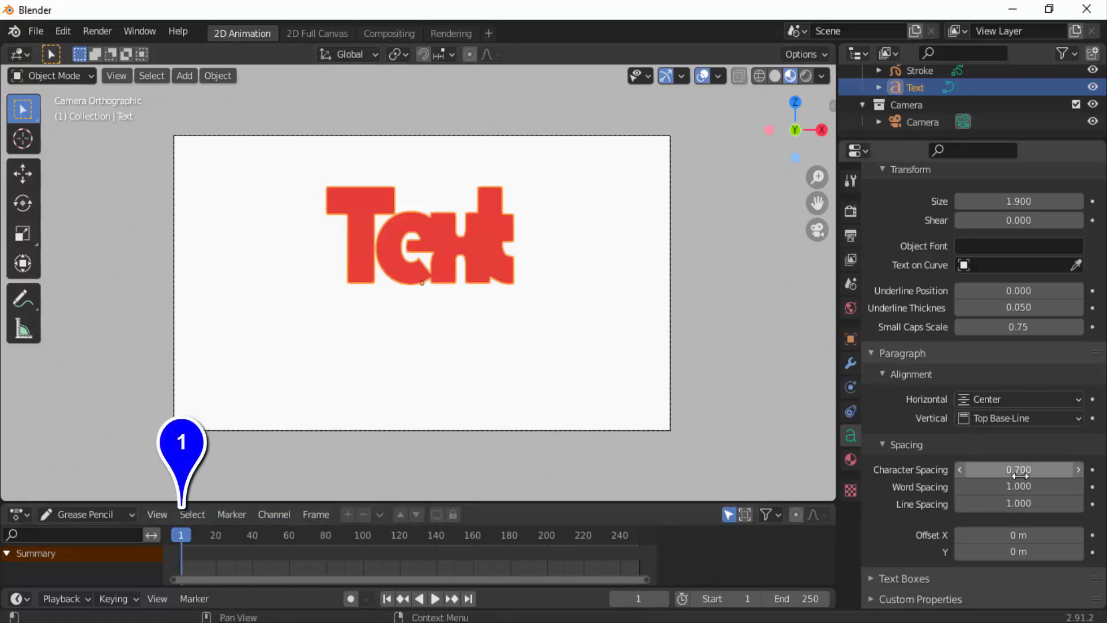
# Set the text's character spacing to 1.2.
pyautogui.press('BackSpace')
pyautogui.press('BackSpace')
pyautogui.press('BackSpace')
pyautogui.write('1.2')
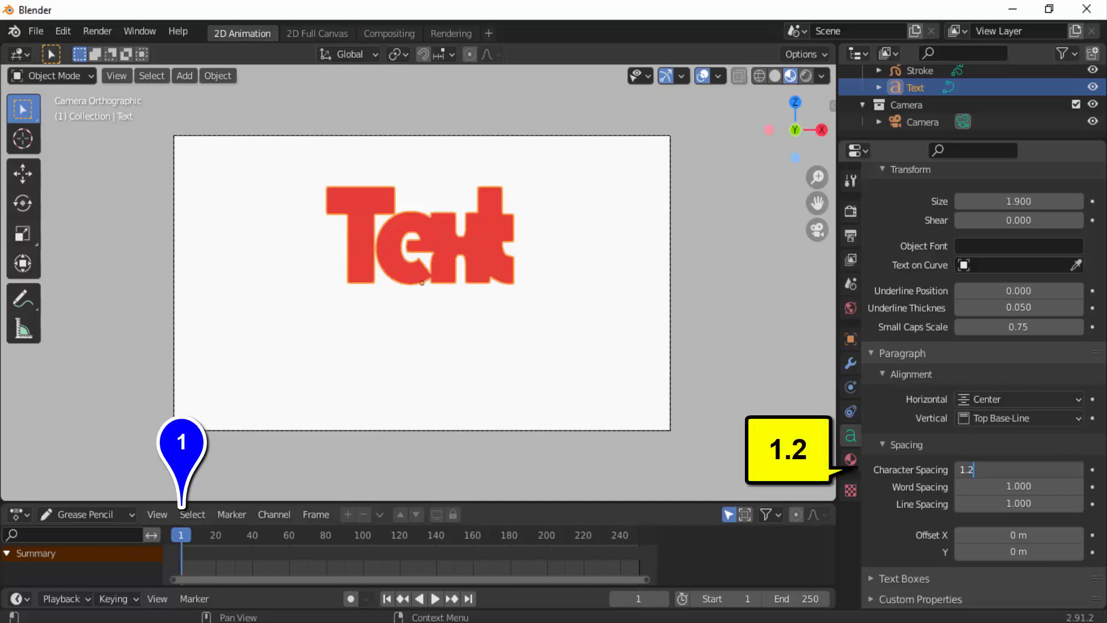
pyautogui.press('Return')
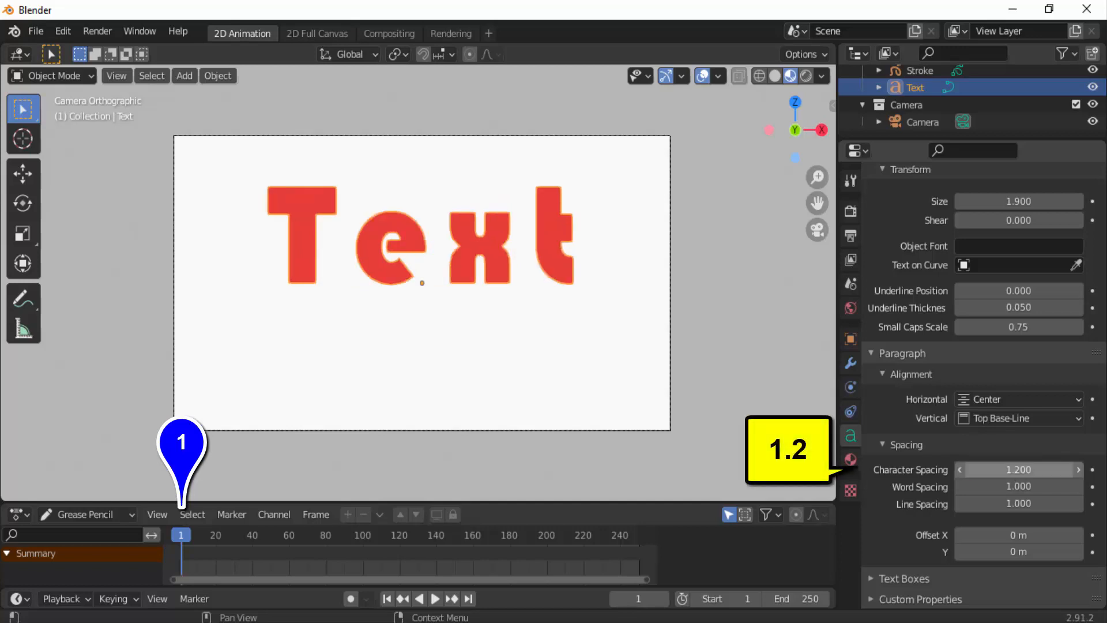
# Keyframe the text's character spacing at frame 1 and change the Dope Sheet area to a Timeline.
pyautogui.click(1092, 470)
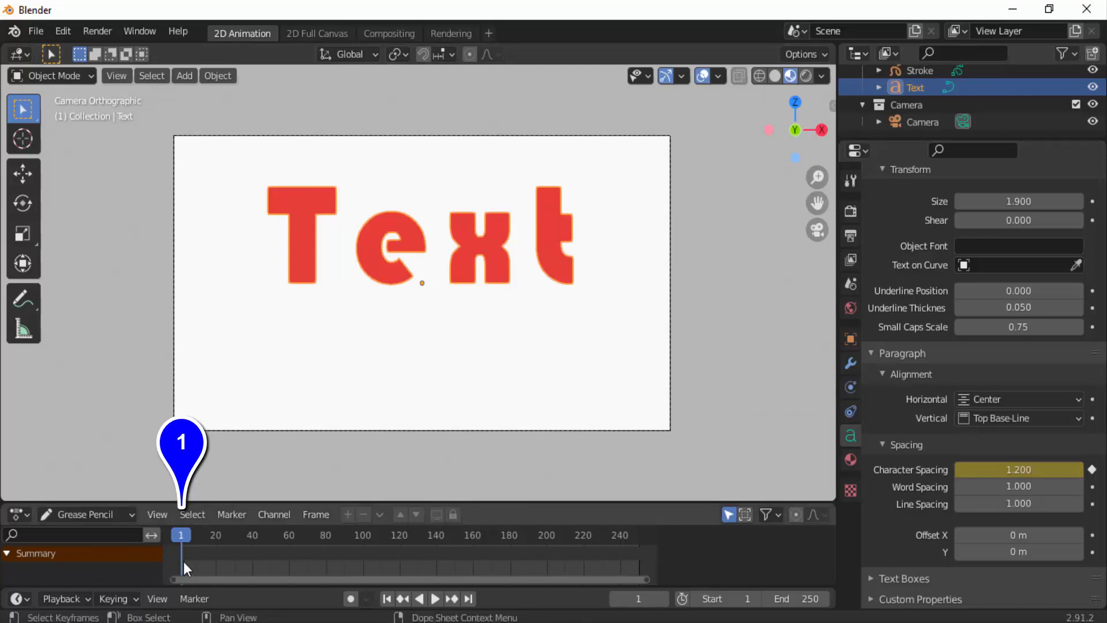
pyautogui.click(30, 516)
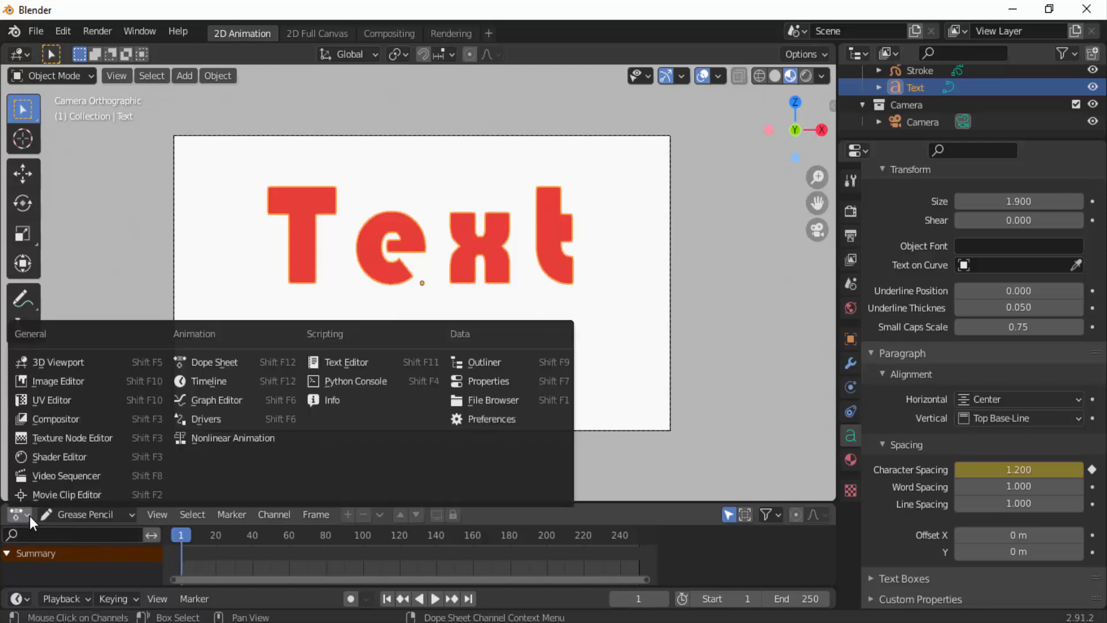
pyautogui.click(210, 382)
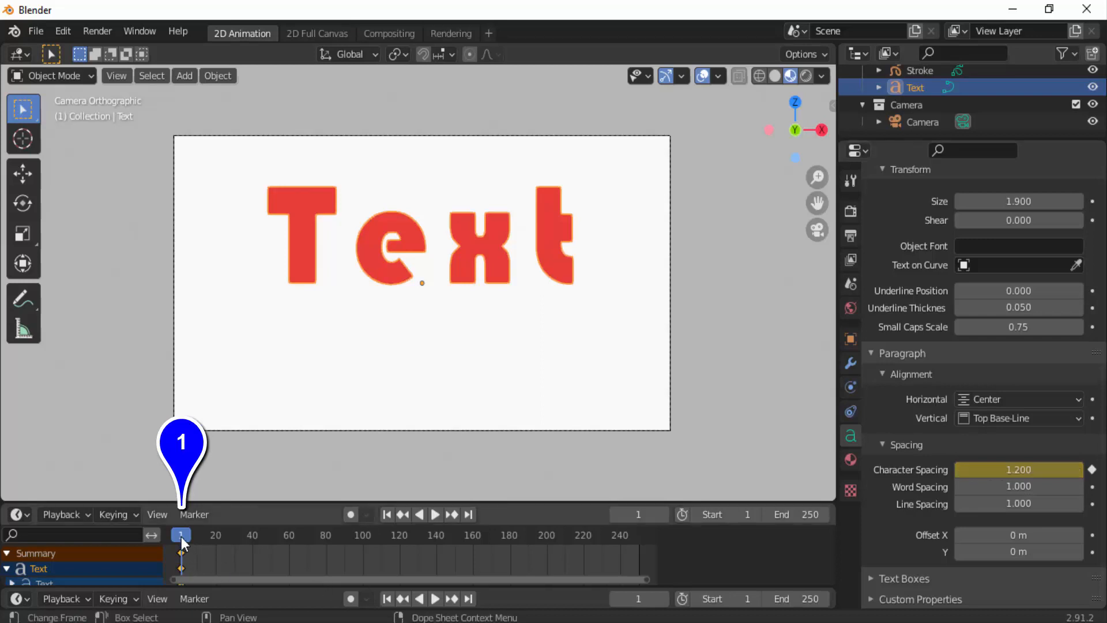
# Set the text's character spacing to 5.7 at frame 81 and keyframe it.
pyautogui.press('space')
pyautogui.moveTo(188, 535); pyautogui.dragTo(328, 534)
pyautogui.press('space')
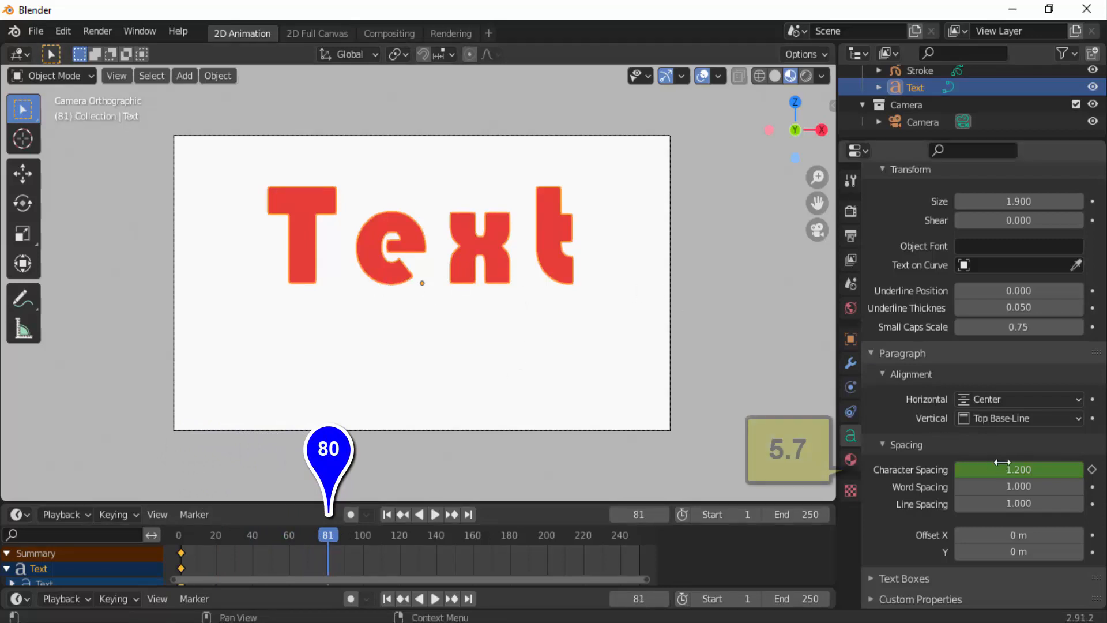
pyautogui.moveTo(1010, 470); pyautogui.dragTo(1081, 469)
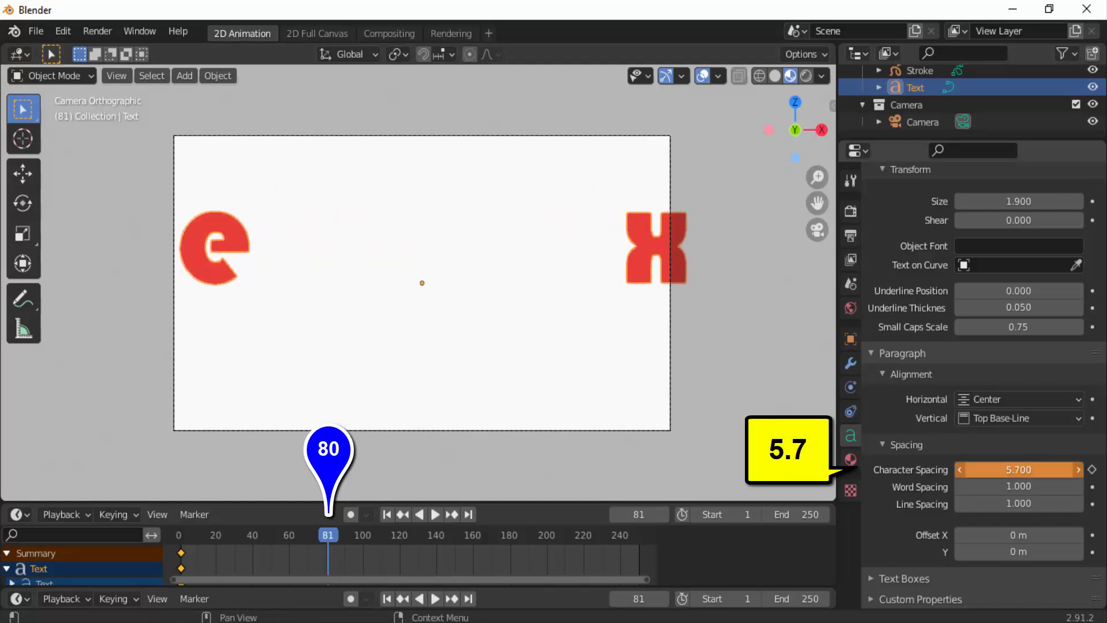
pyautogui.click(1091, 469)
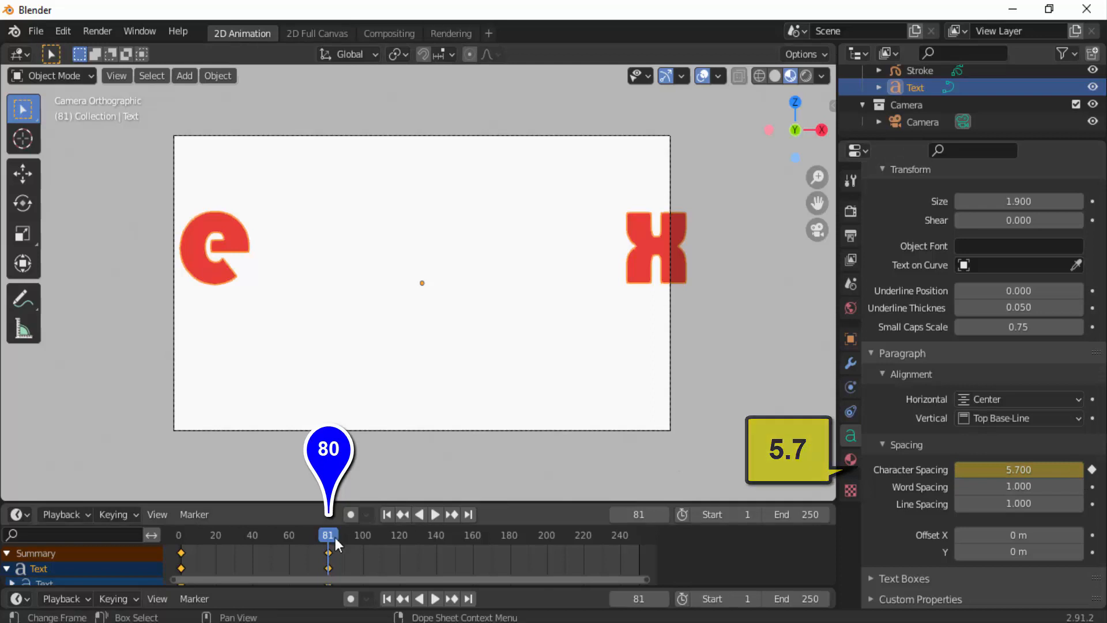
# Set the text's character spacing to 1.2 at frame 160 and keyframe it.
pyautogui.press('space')
pyautogui.moveTo(331, 530); pyautogui.dragTo(472, 544)
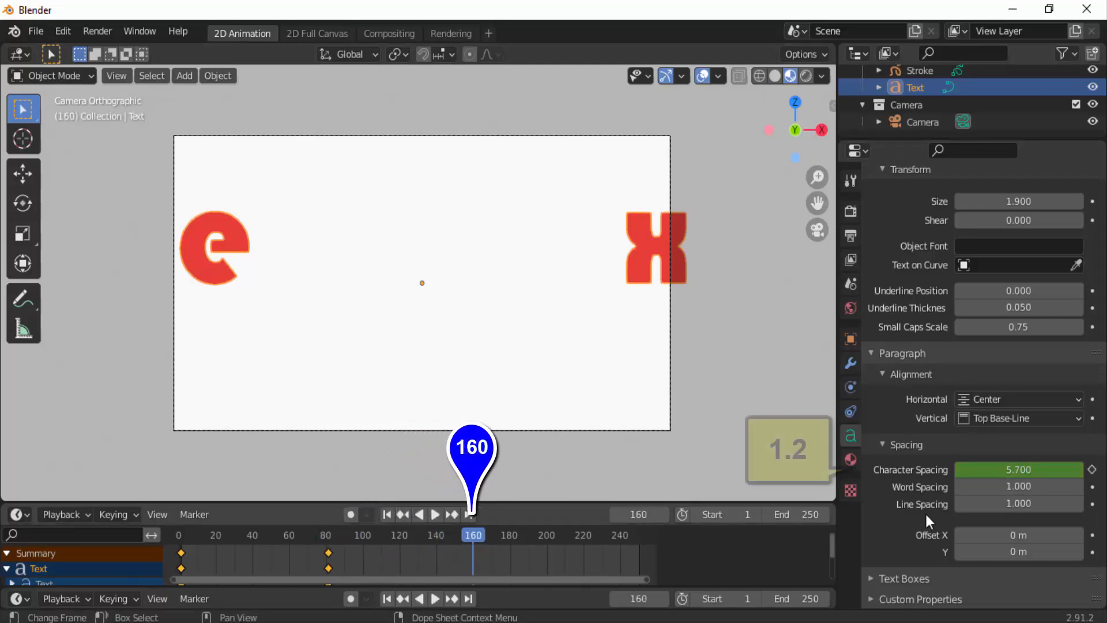
pyautogui.doubleClick(1009, 469)
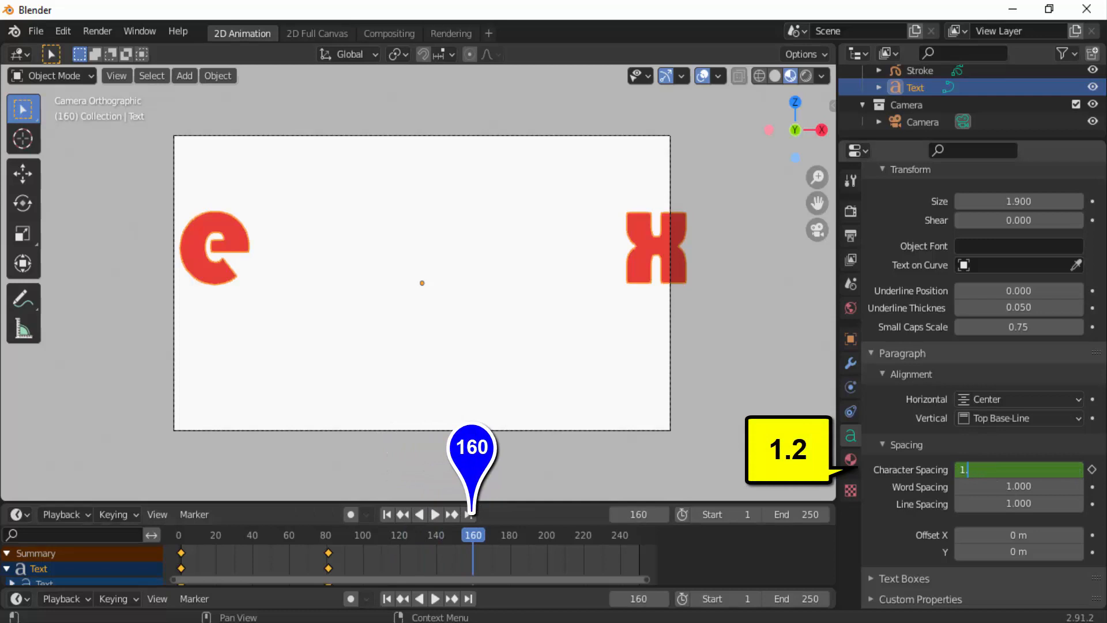
pyautogui.write('1.2')
pyautogui.press('Return')
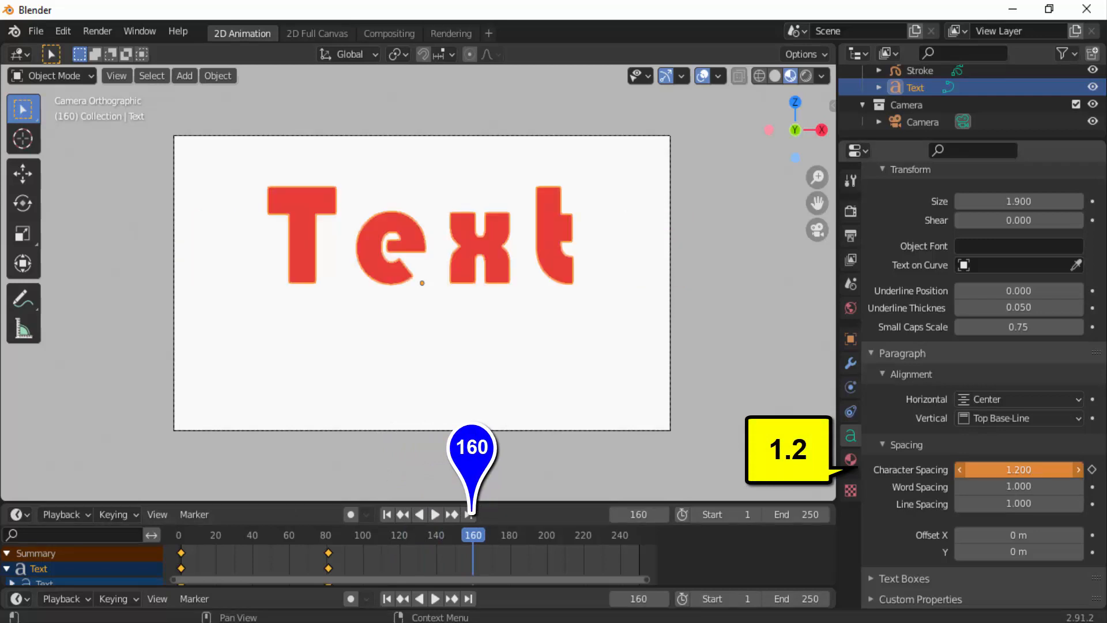
pyautogui.click(1092, 469)
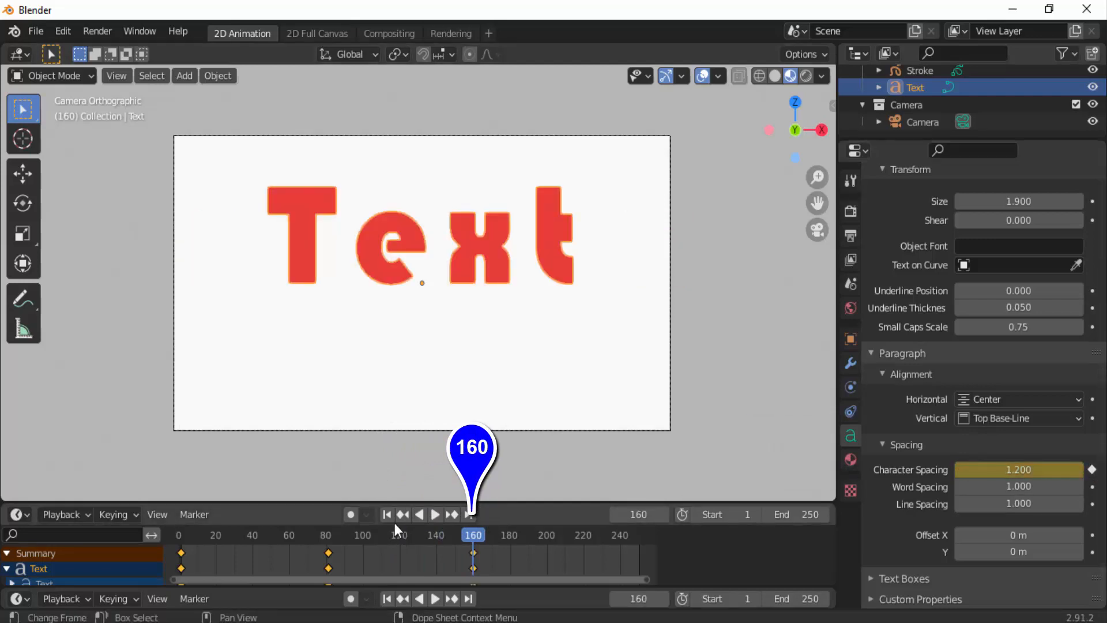
# Play the character spacing animation from the first frame and stop it after the last keyframe.
pyautogui.click(386, 514)
pyautogui.click(435, 514)
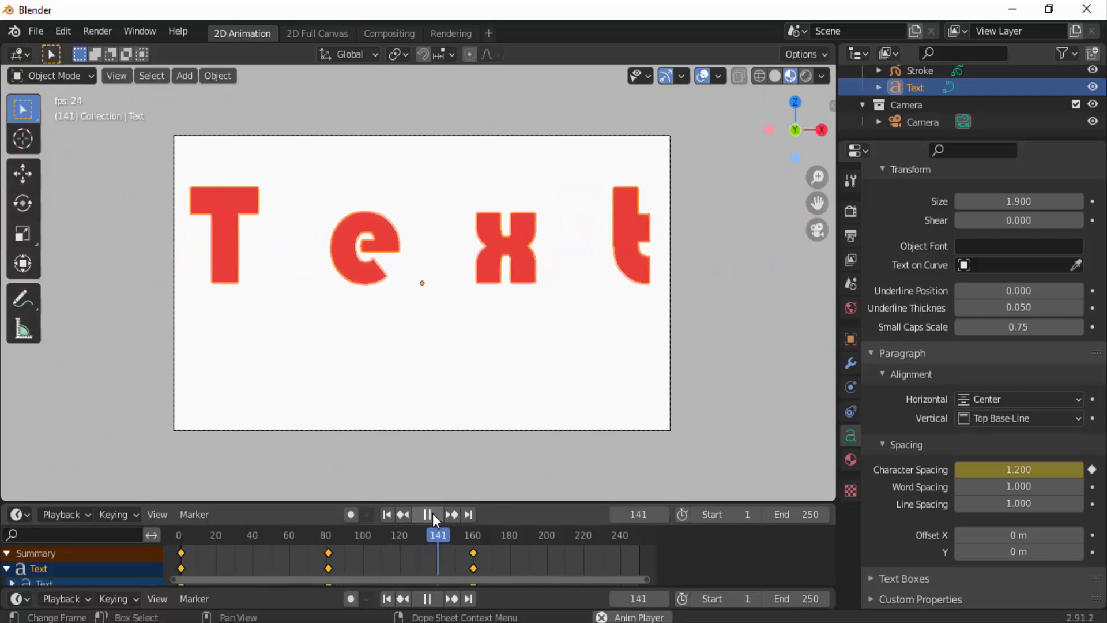
pyautogui.click(431, 514)
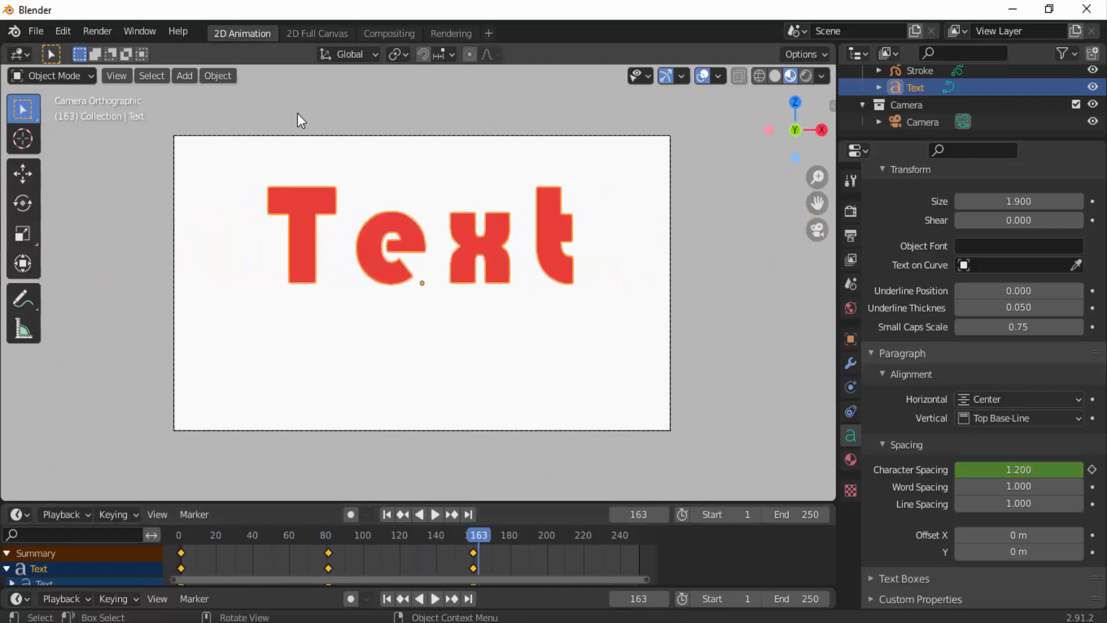
# Render the current frame as an image, inspect the whole result and close the render window.
pyautogui.click(97, 32)
pyautogui.click(103, 47)
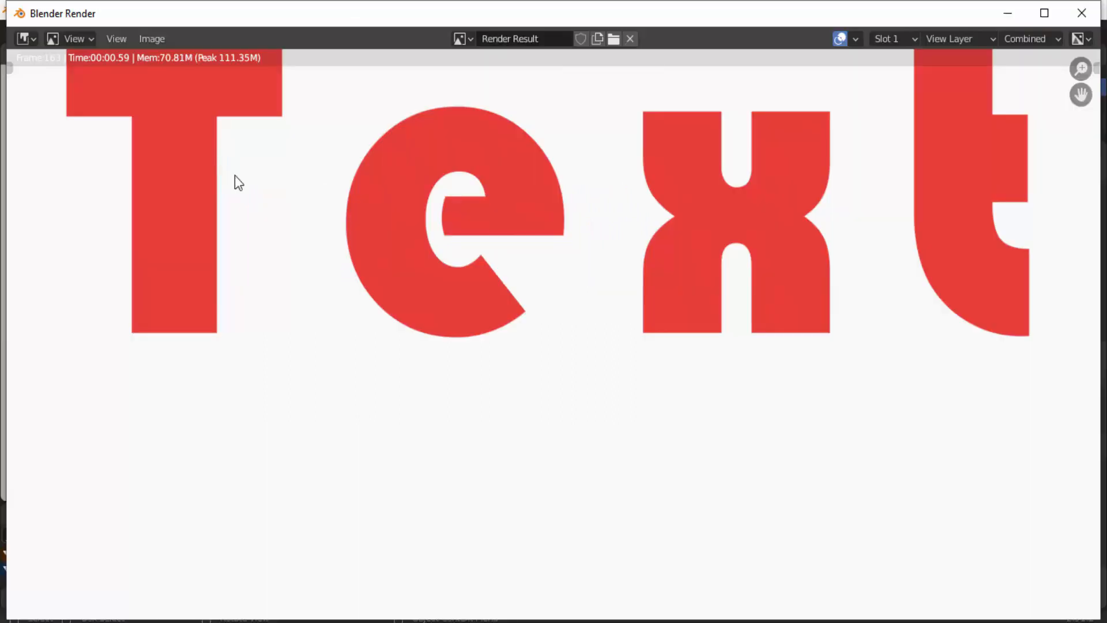
pyautogui.scroll(-3, 651, 312)
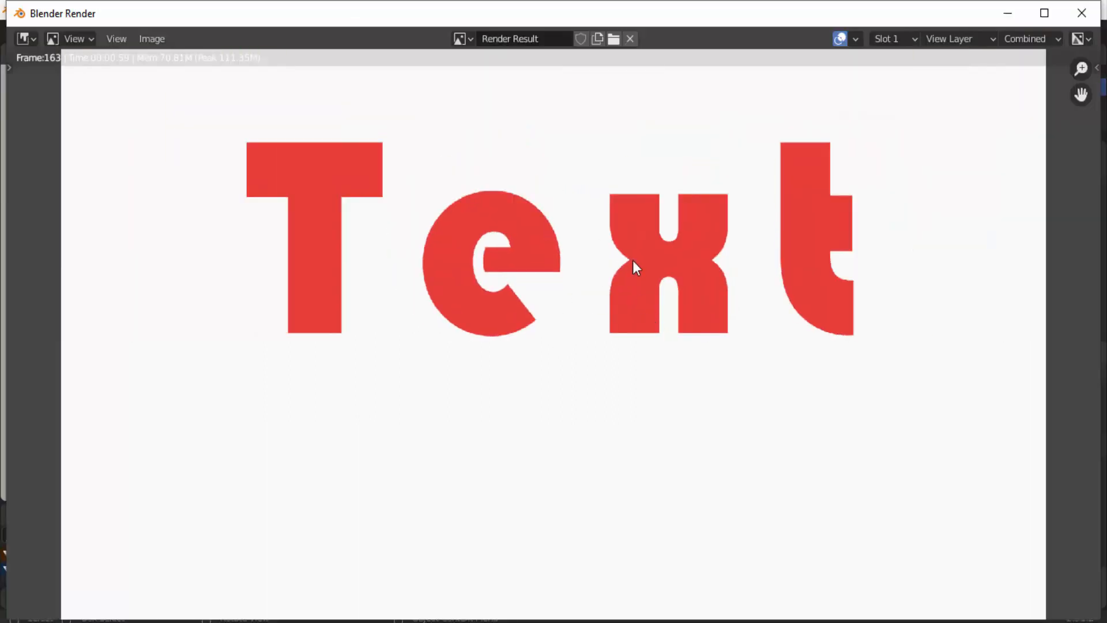
pyautogui.press('Escape')
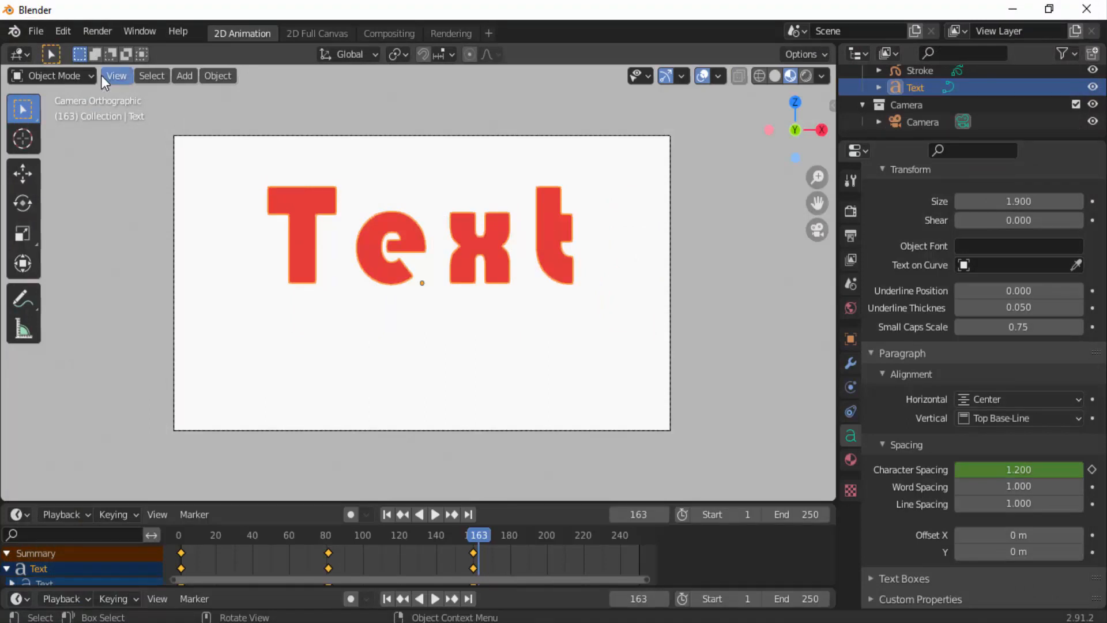
# Check the text's available interaction modes, then try Draw mode on the Stroke object and return it to Object Mode.
pyautogui.click(80, 75)
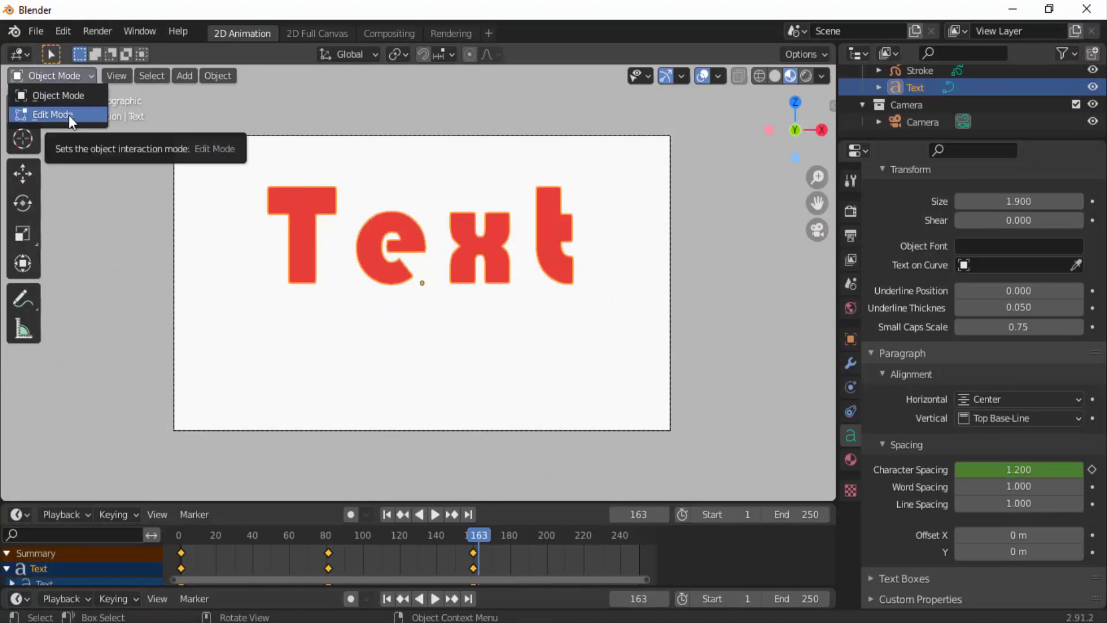
pyautogui.click(86, 99)
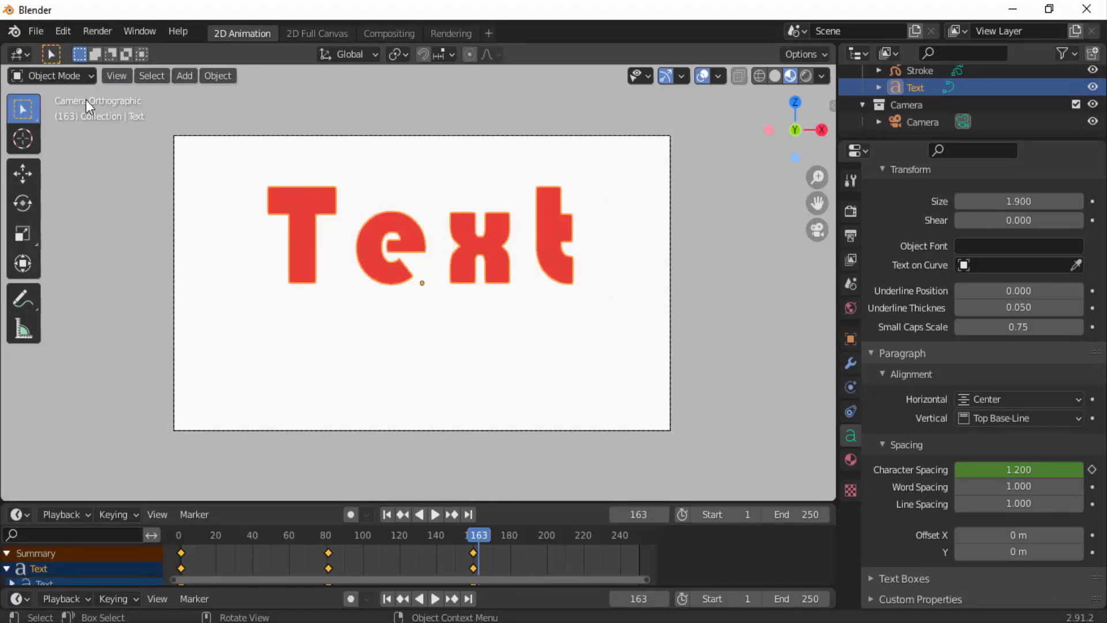
pyautogui.scroll(2, 913, 109)
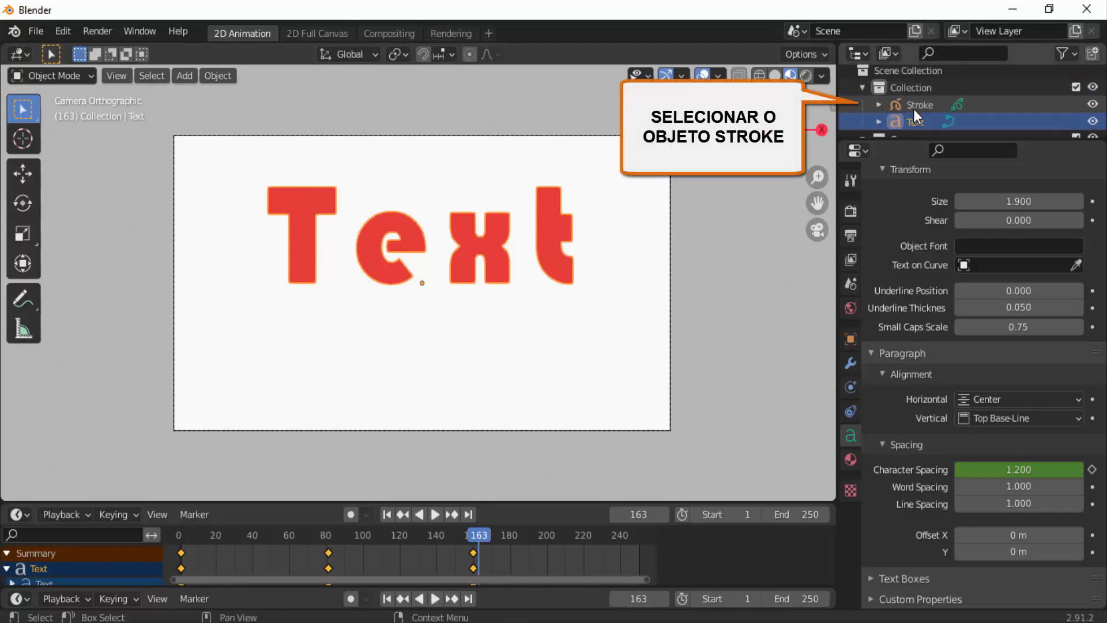
pyautogui.click(914, 108)
pyautogui.click(60, 77)
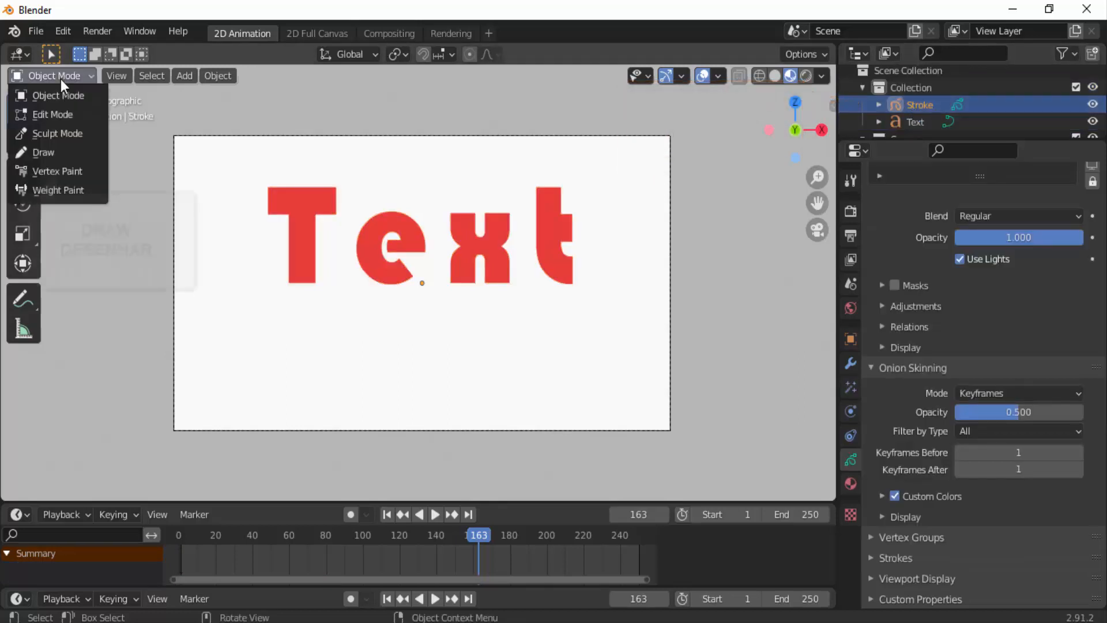
pyautogui.click(53, 151)
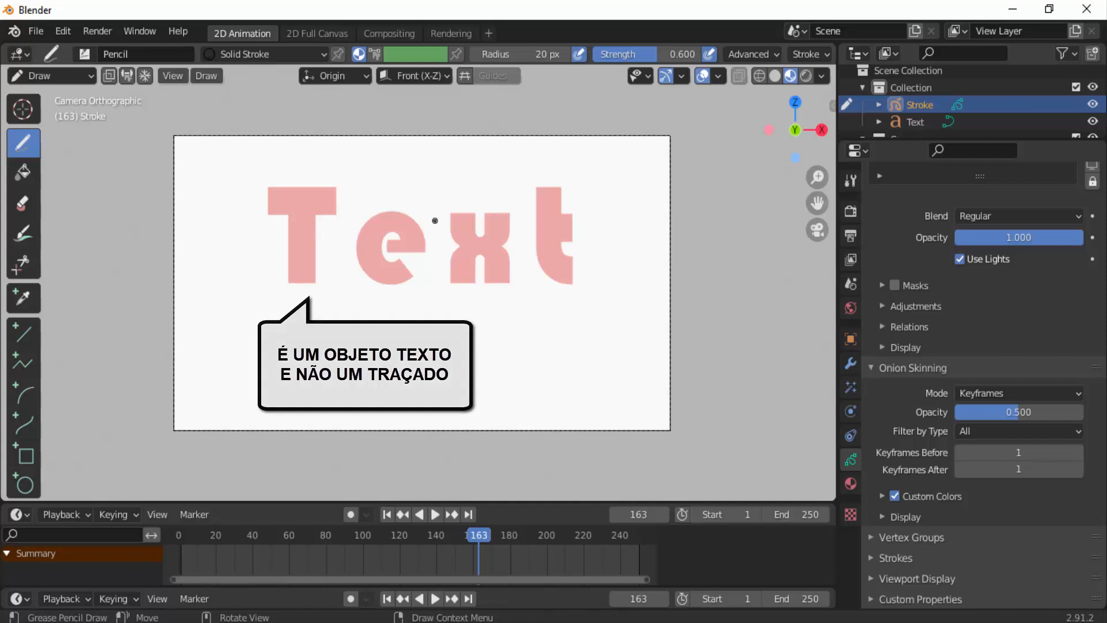
pyautogui.click(46, 74)
pyautogui.click(43, 92)
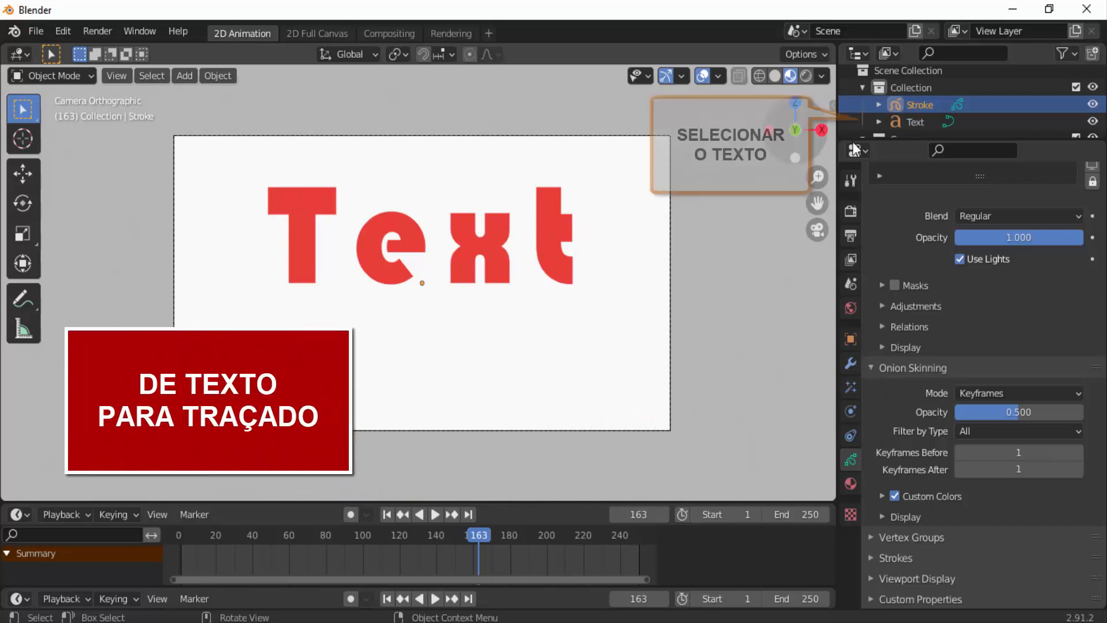
# Delete all of the text object's keyframes and go back to frame 1.
pyautogui.click(916, 123)
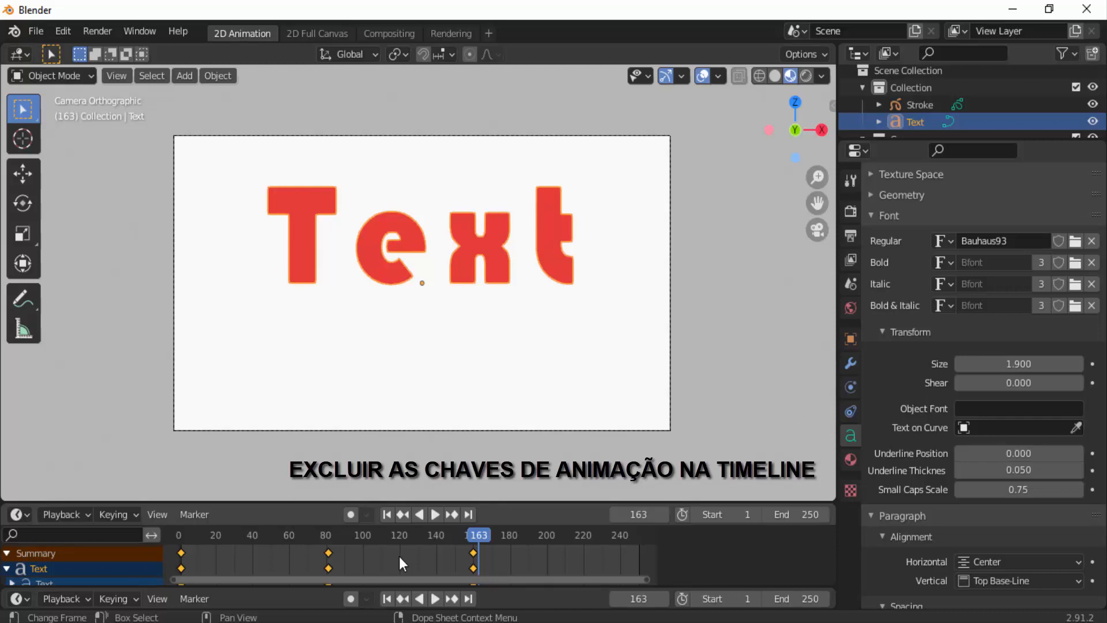
pyautogui.press('x')
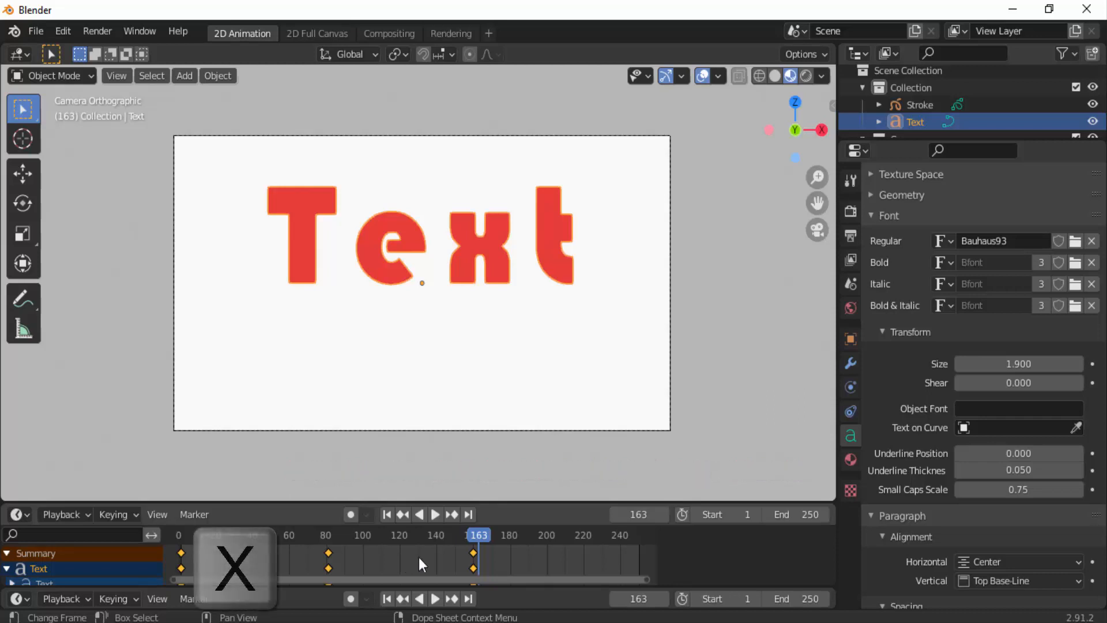
pyautogui.press('x')
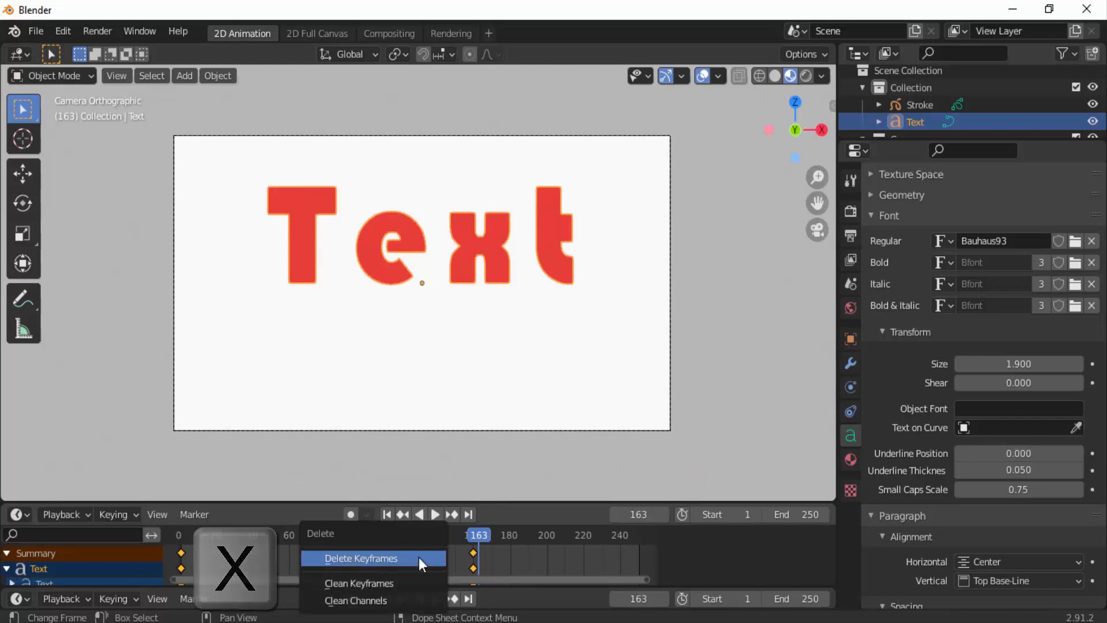
pyautogui.click(419, 557)
pyautogui.click(386, 513)
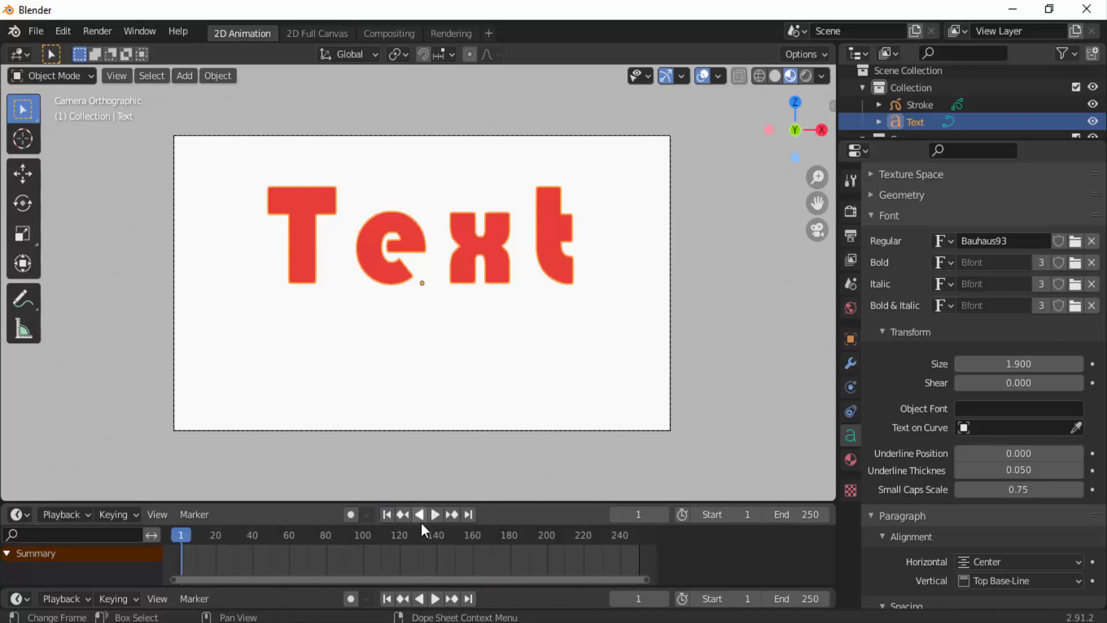
# Play the timeline to check the text without its keyframes, then return to the first frame.
pyautogui.click(438, 517)
pyautogui.click(428, 515)
pyautogui.click(392, 515)
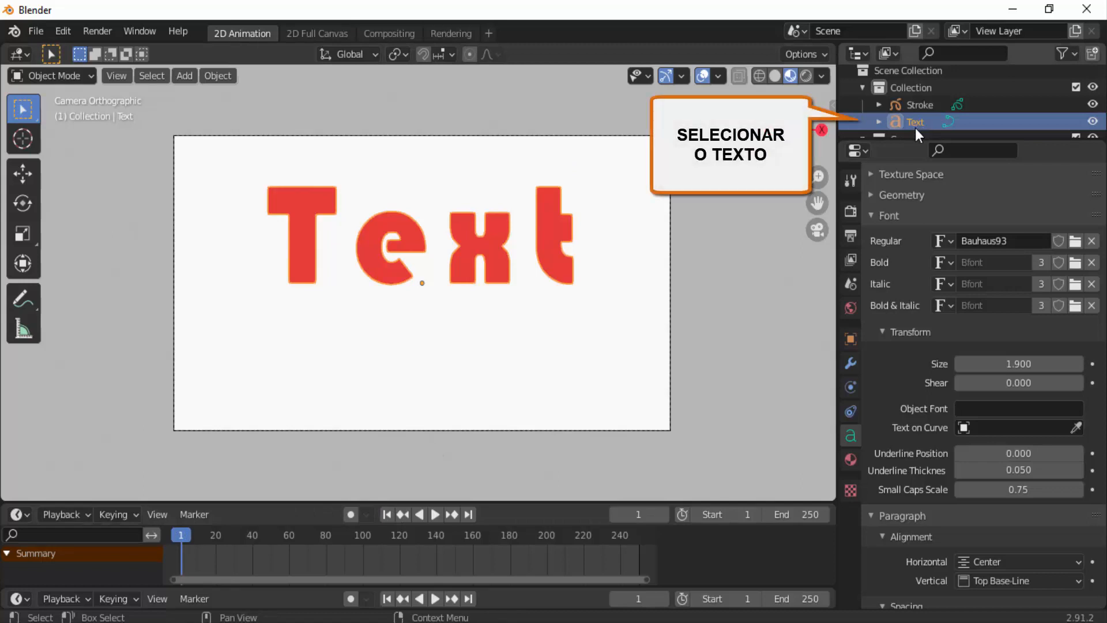
# Convert the selected text object to a curve.
pyautogui.click(218, 75)
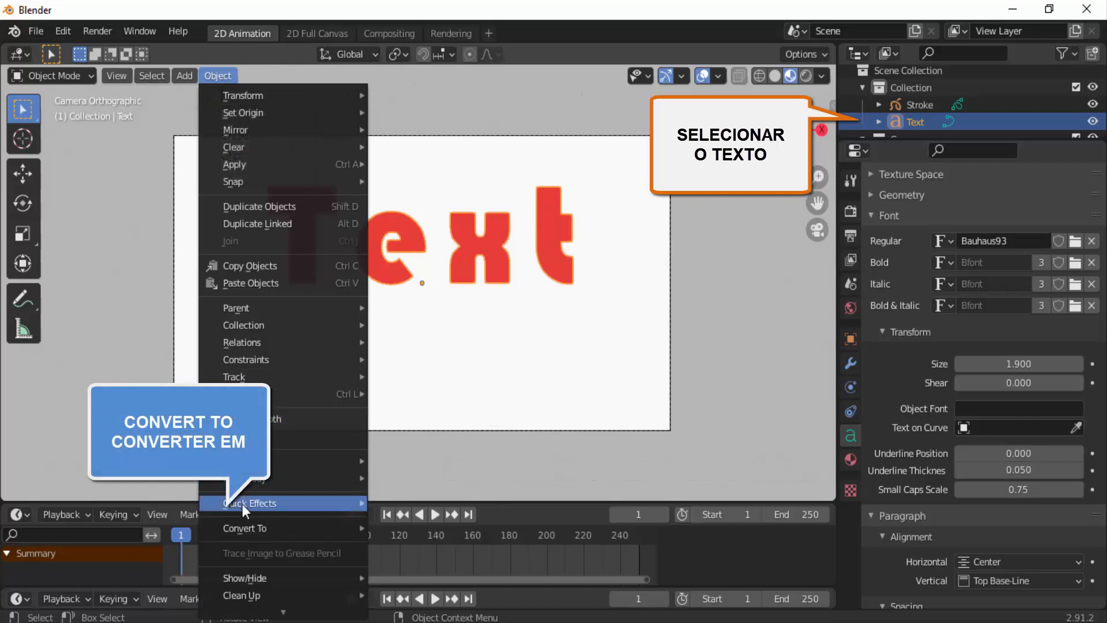
pyautogui.moveTo(244, 525)
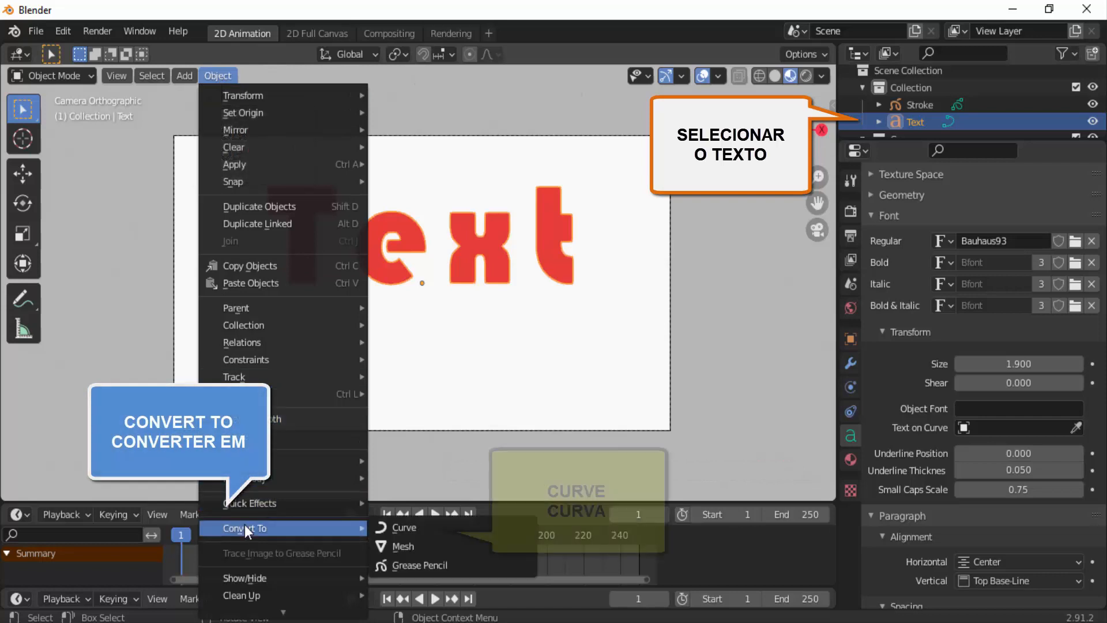
pyautogui.click(413, 528)
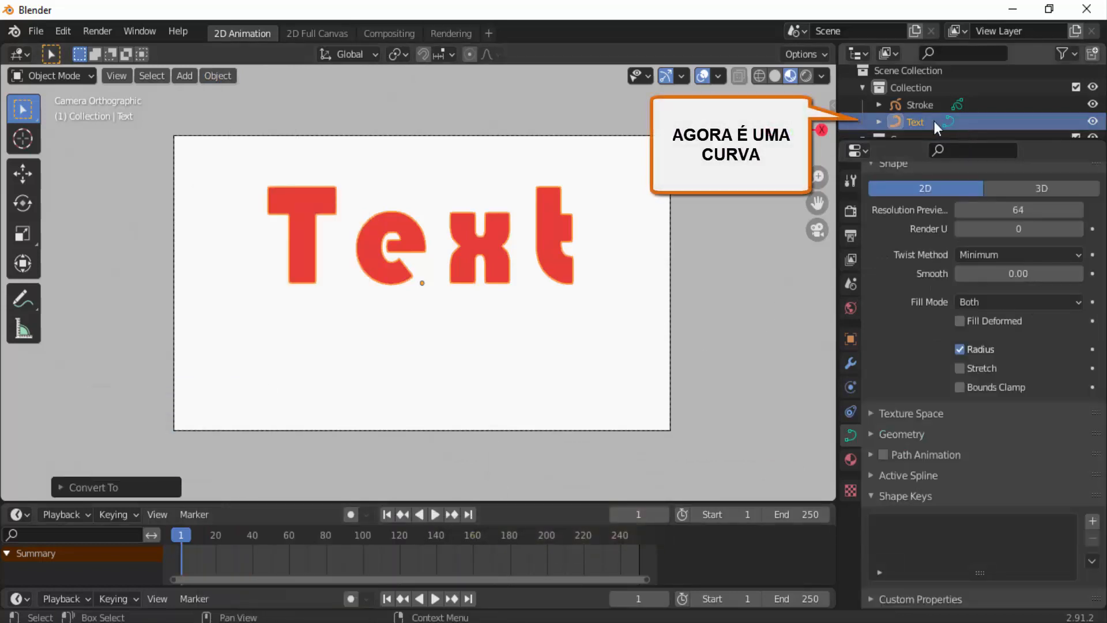
# Convert the text curve to a Grease Pencil object and switch it to Draw mode.
pyautogui.click(218, 75)
pyautogui.moveTo(262, 524)
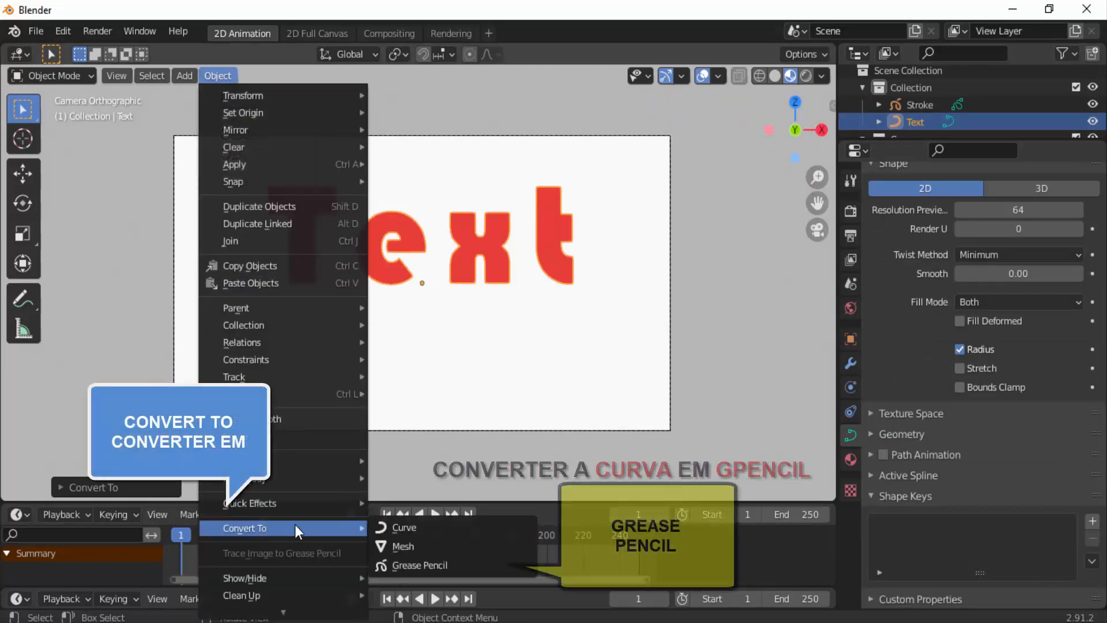
pyautogui.click(422, 563)
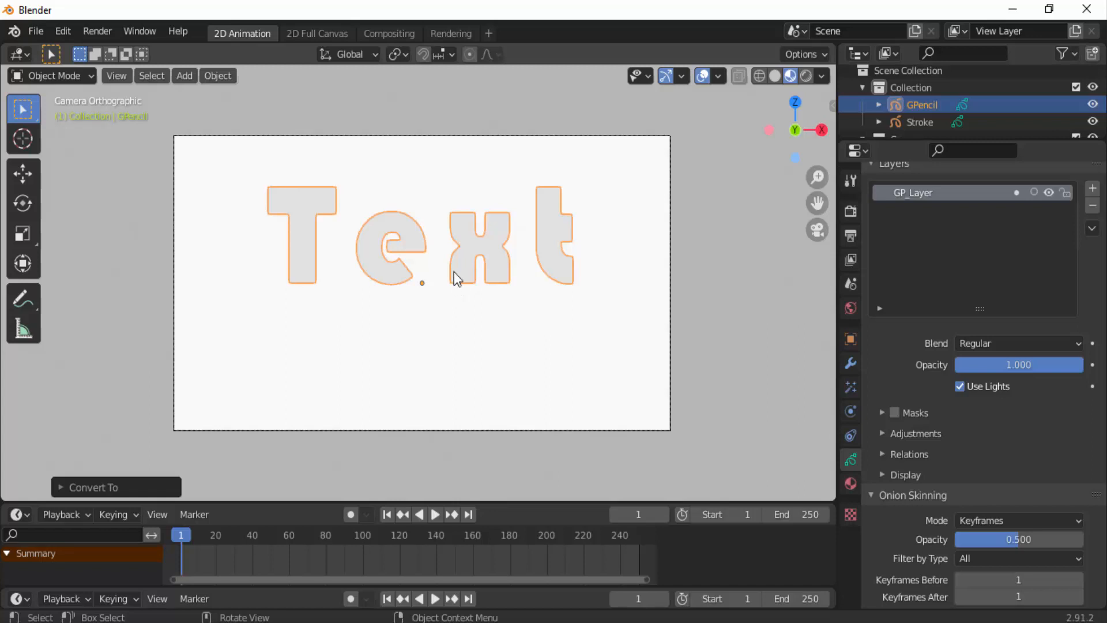
pyautogui.click(88, 76)
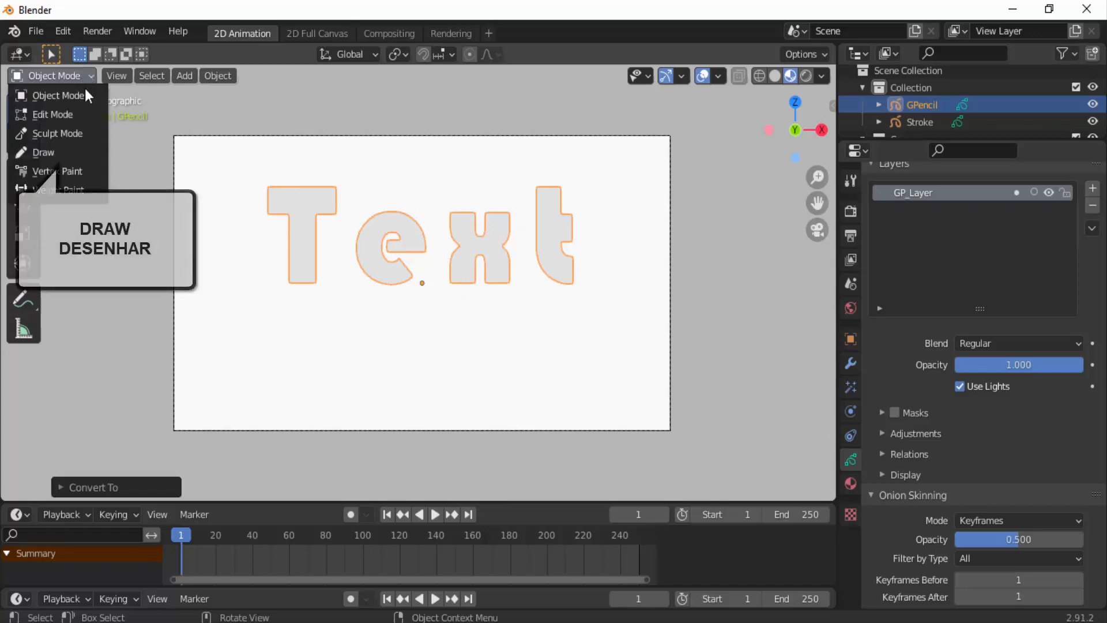
pyautogui.click(56, 151)
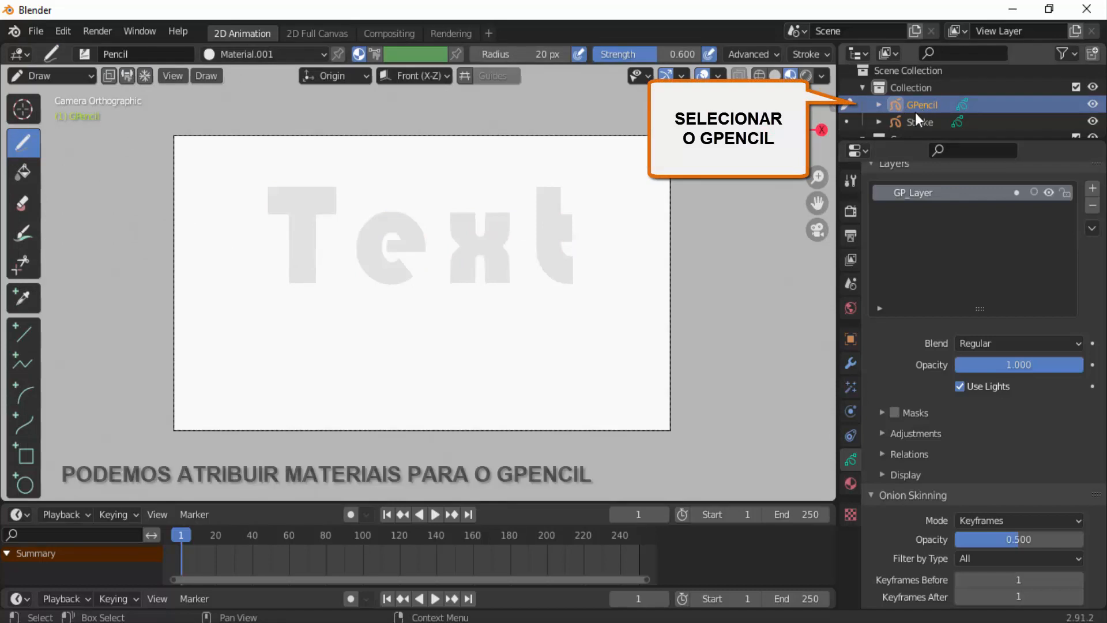
# Enable the stroke in the GPencil object's Material.001 and set the fill base color to red.
pyautogui.click(851, 482)
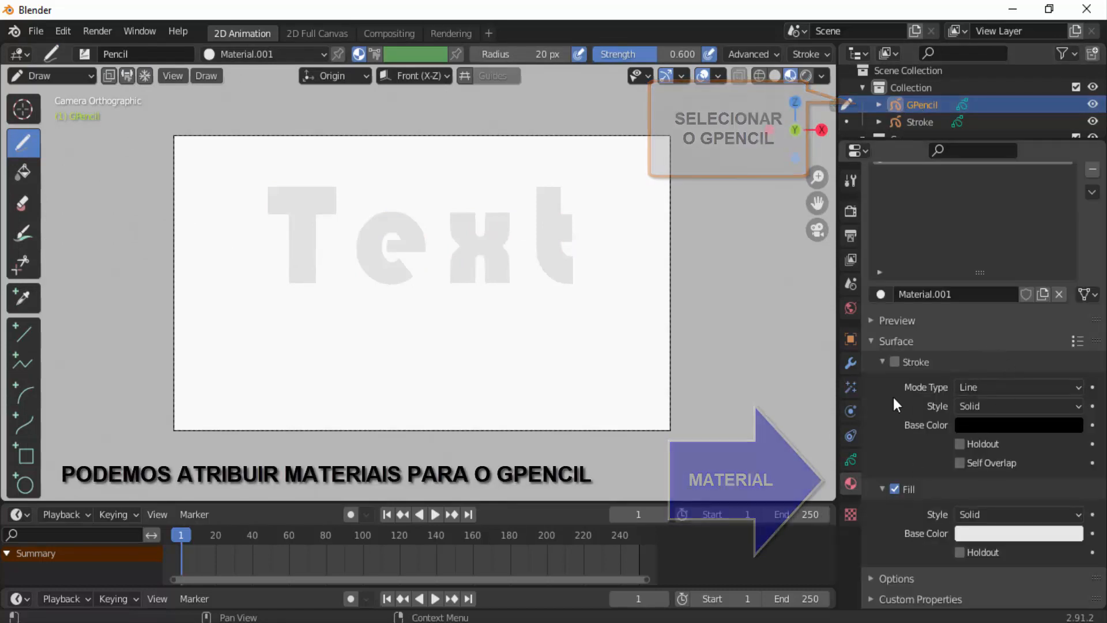
pyautogui.click(894, 362)
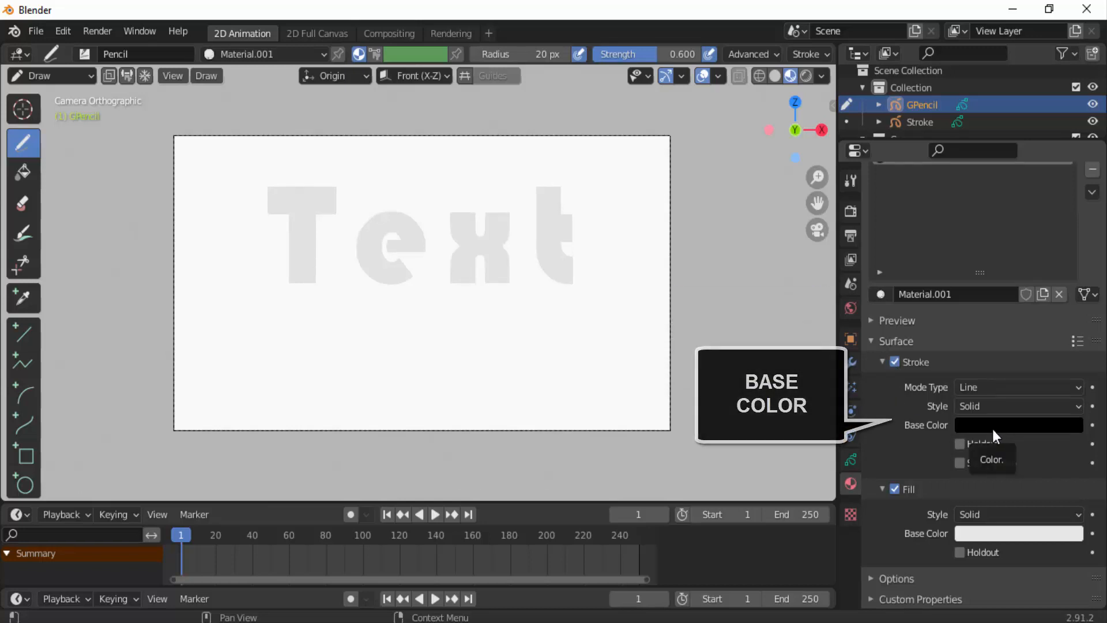
pyautogui.click(1011, 533)
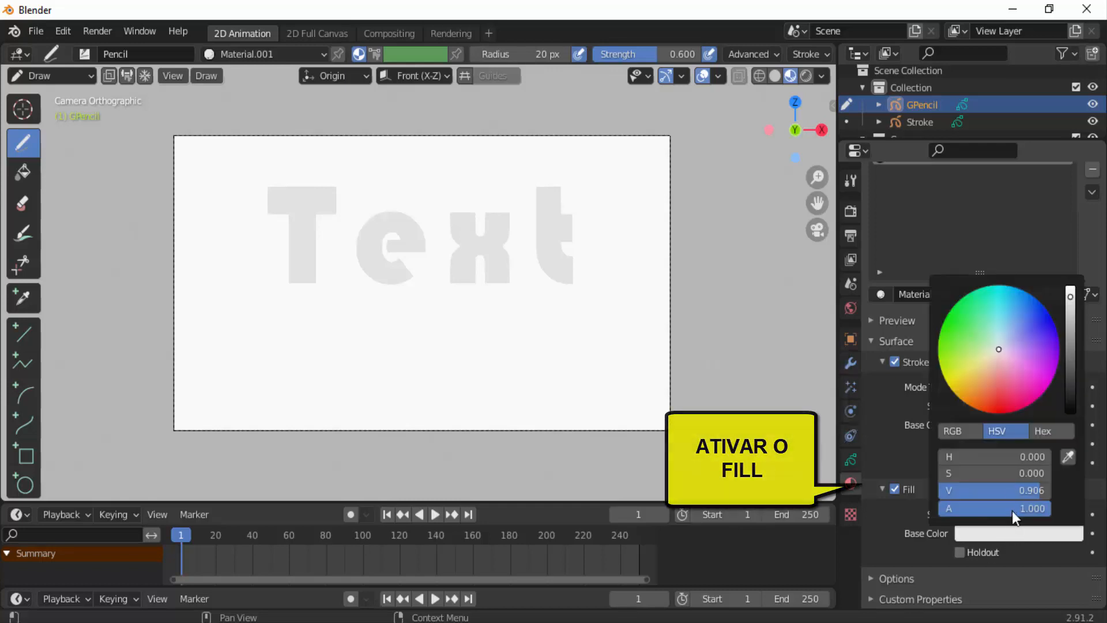
pyautogui.click(997, 410)
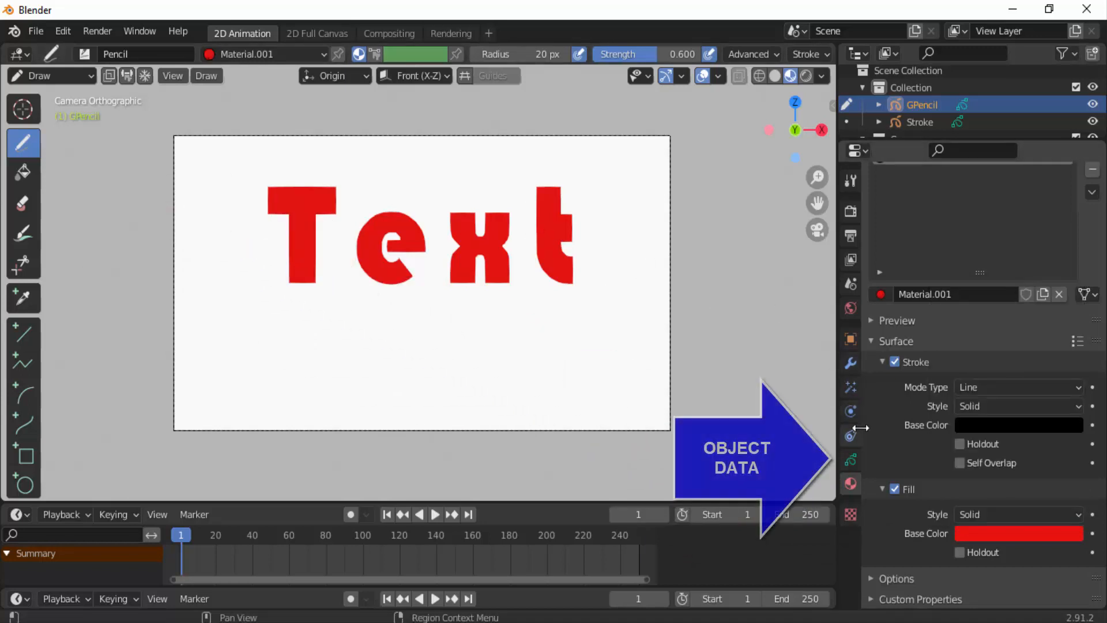
# Set the stroke thickness of the GPencil object's GP_Layer to 29 px.
pyautogui.click(851, 460)
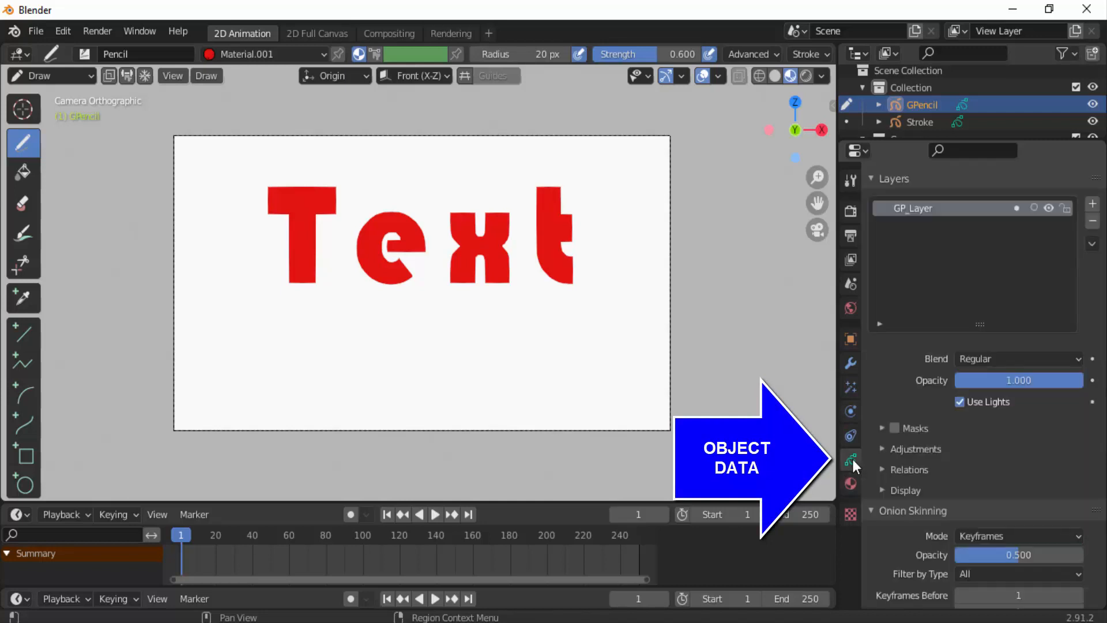
pyautogui.click(883, 449)
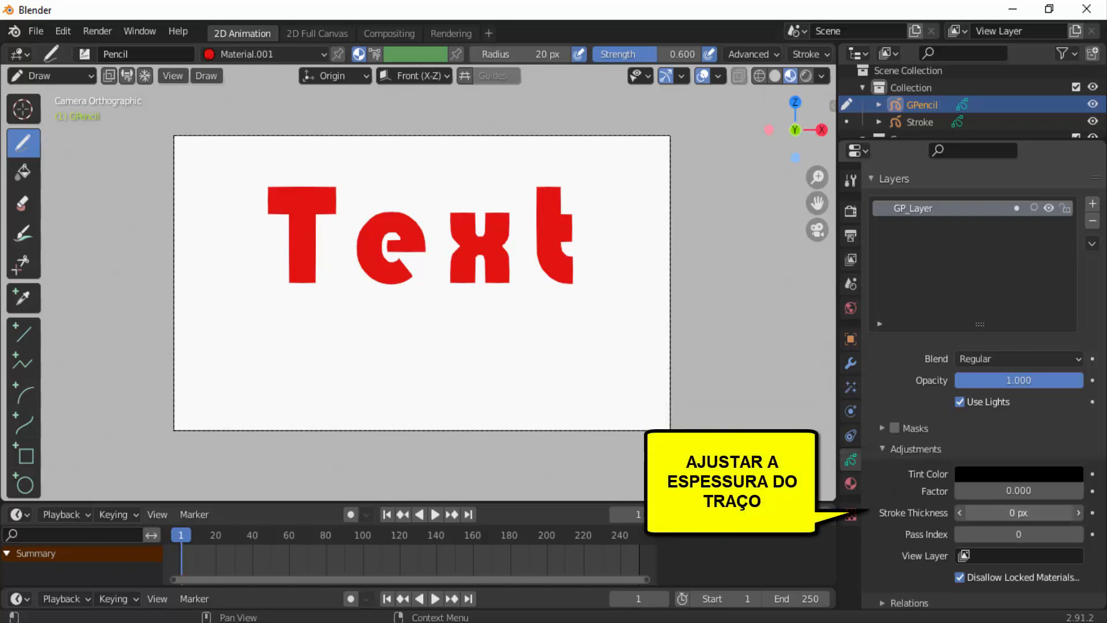
pyautogui.moveTo(1018, 513); pyautogui.dragTo(1064, 512)
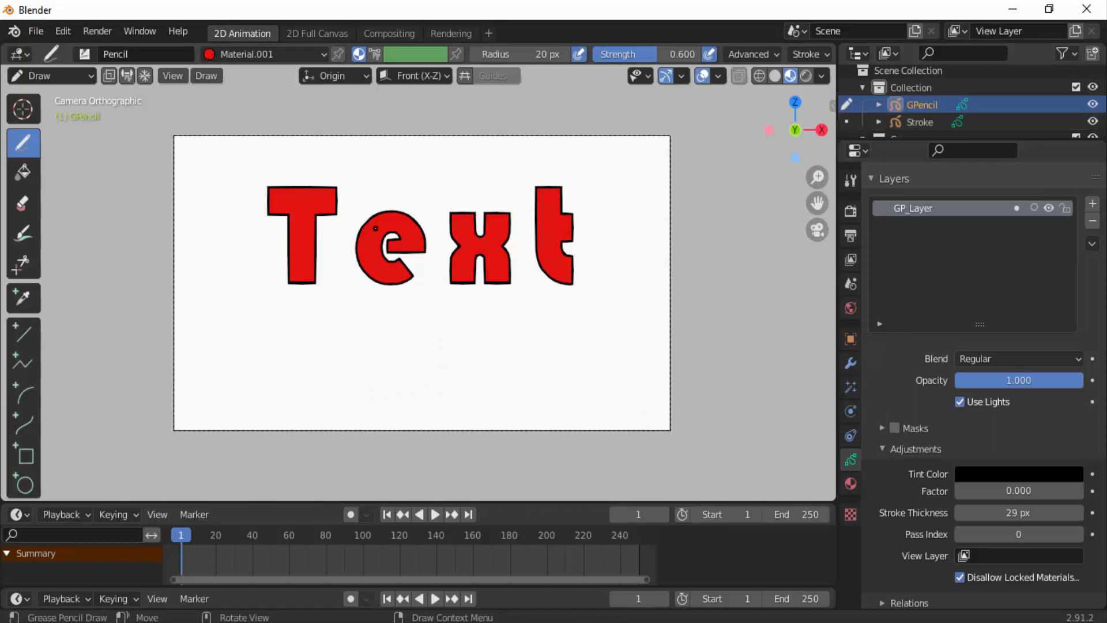
# Switch the GPencil object to Edit Mode and separate the selected points of the letter T into a new object.
pyautogui.click(89, 79)
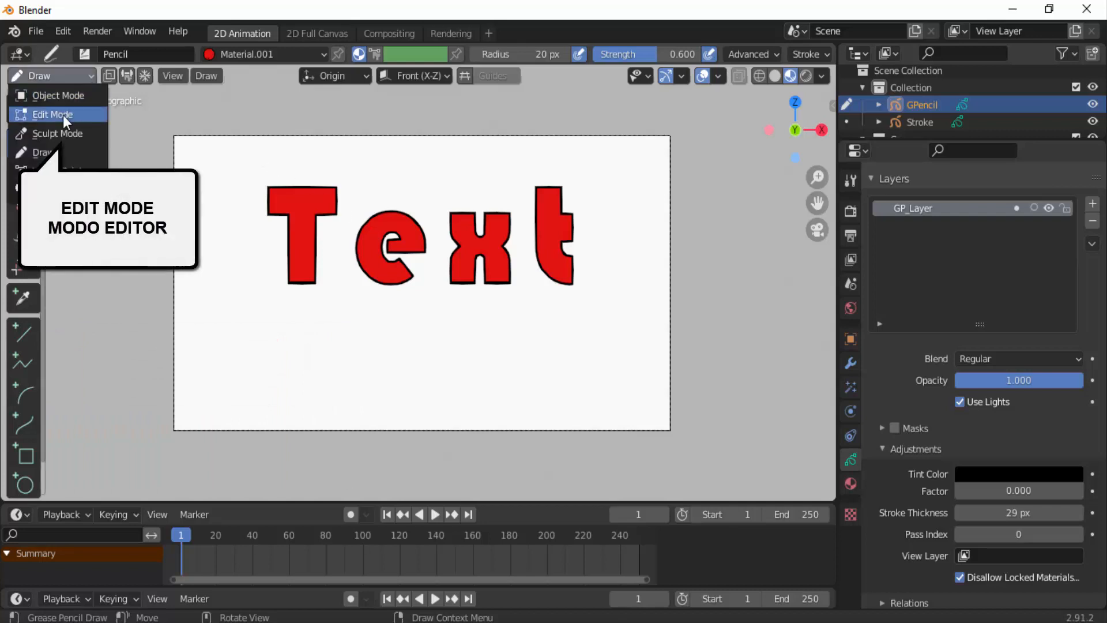
pyautogui.click(63, 115)
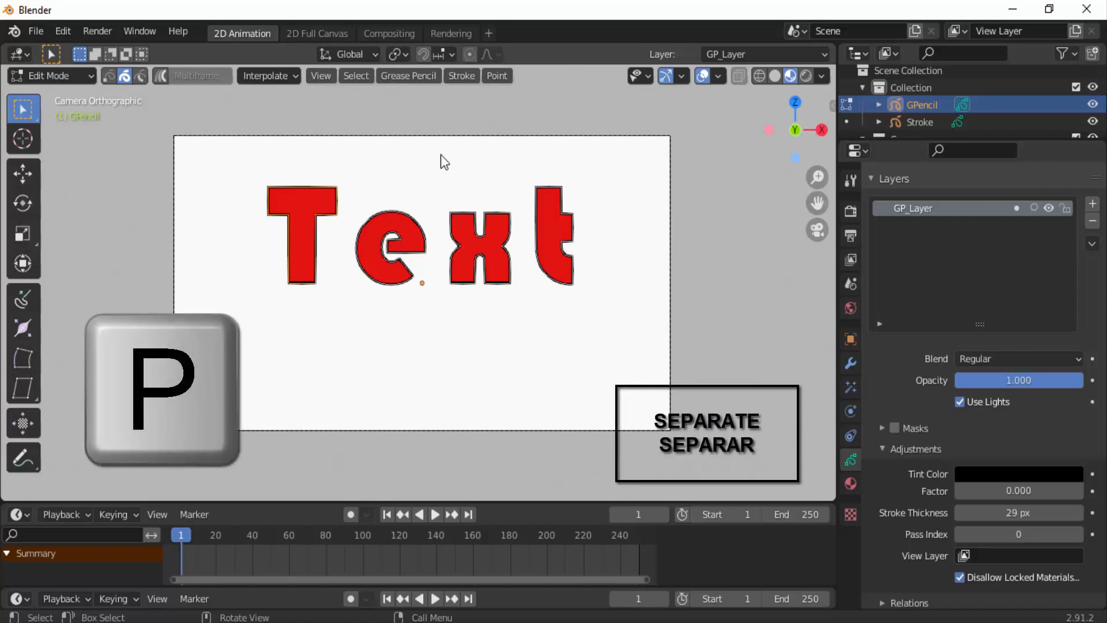
pyautogui.press('p')
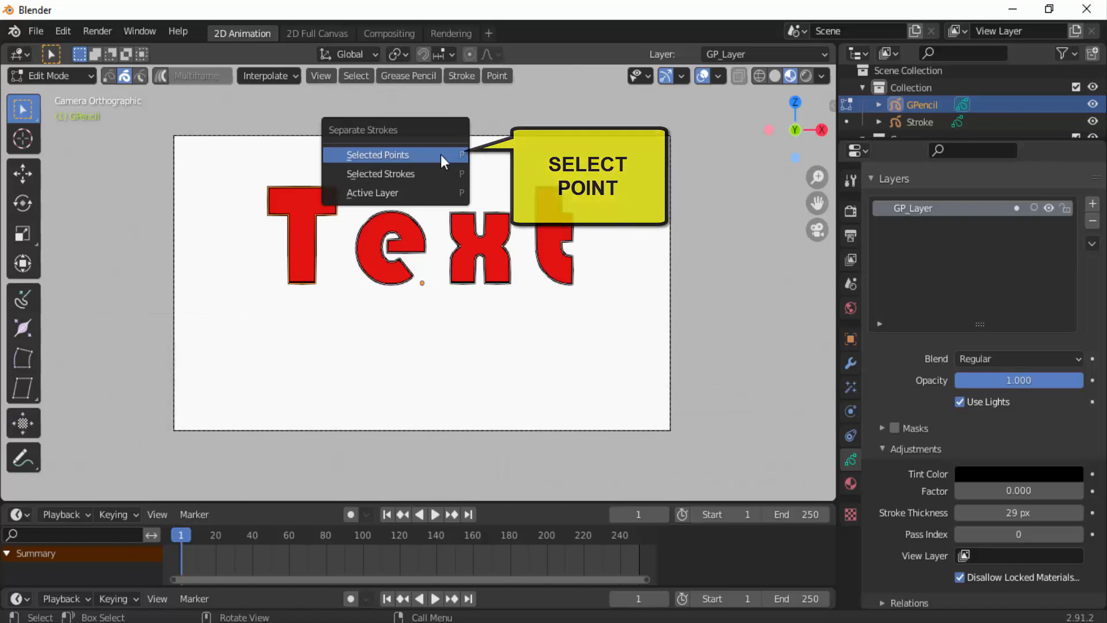
pyautogui.click(441, 154)
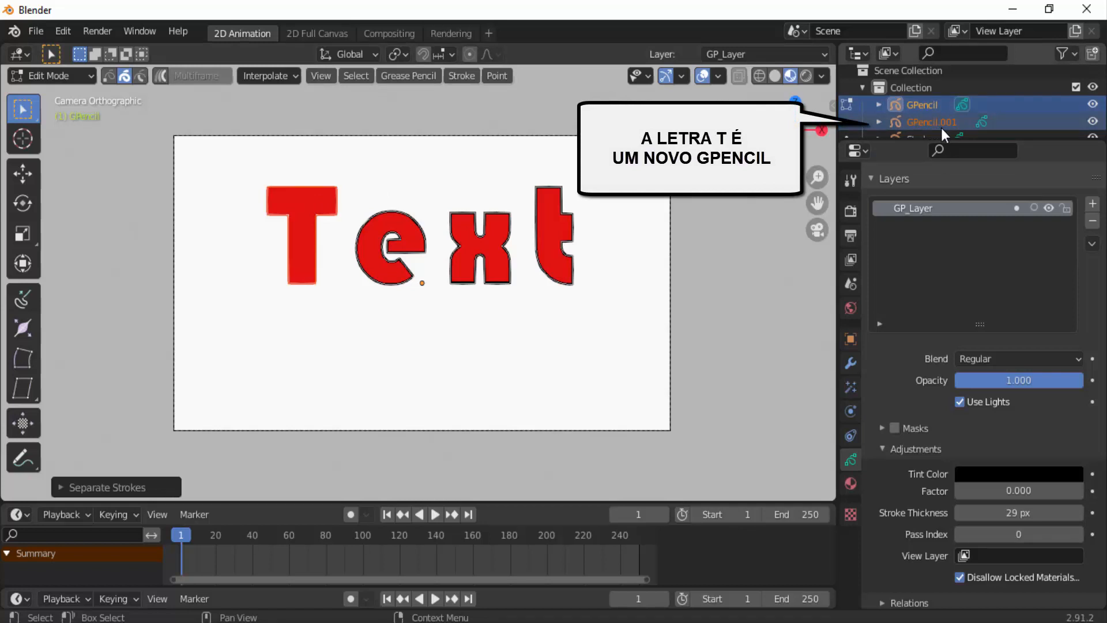
# Separate the selected points of the letters e and x, each into its own Grease Pencil object.
pyautogui.click(384, 217)
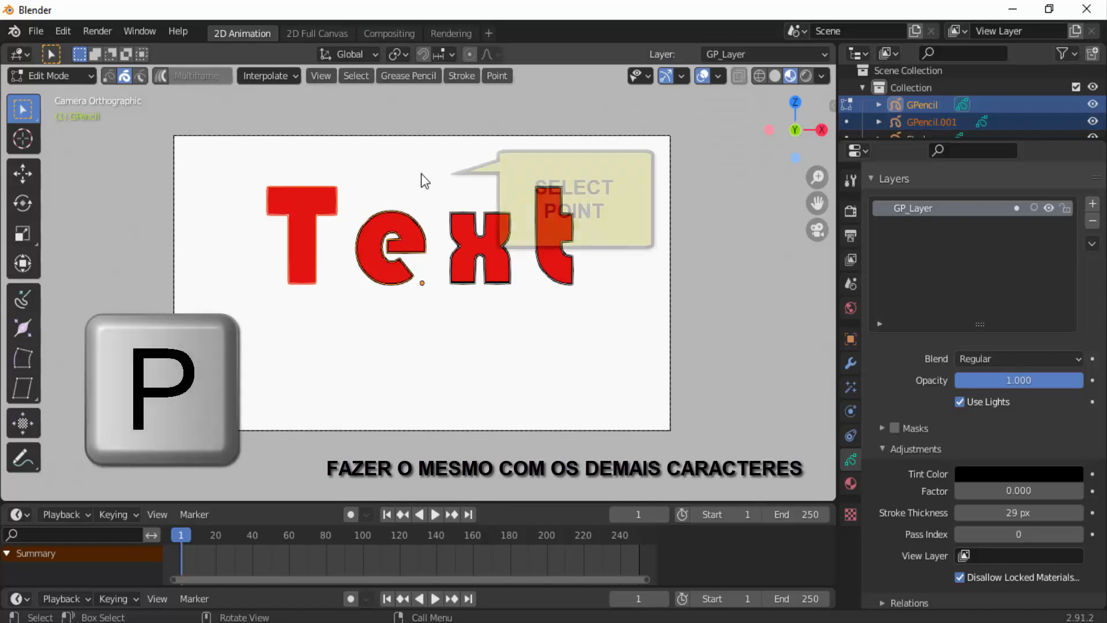
pyautogui.press('p')
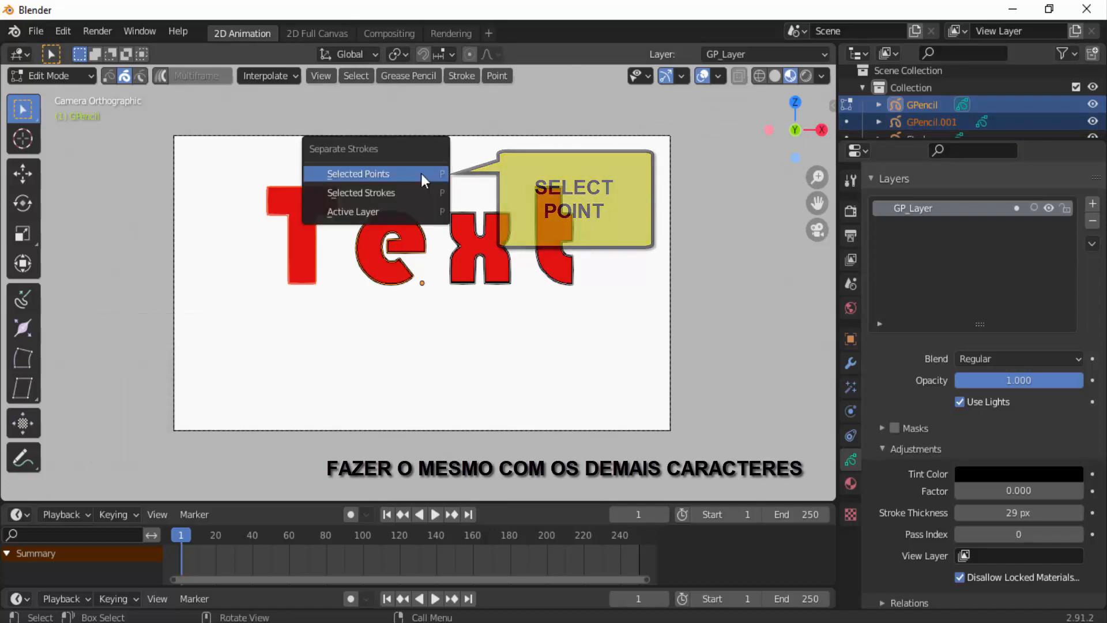
pyautogui.click(420, 174)
pyautogui.scroll(-2, 915, 127)
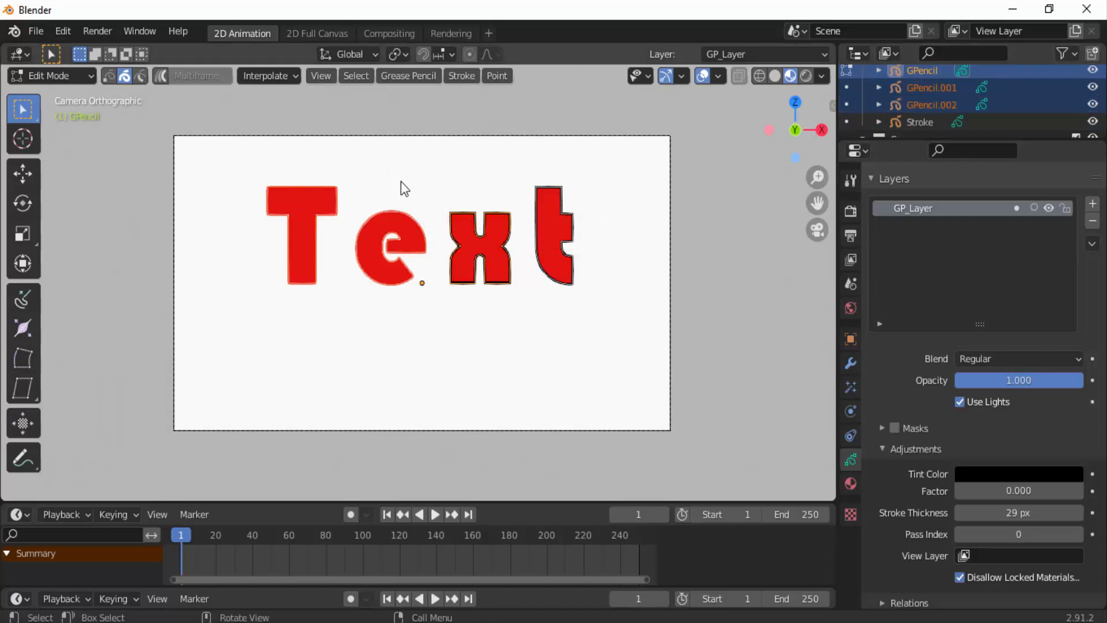
pyautogui.press('p')
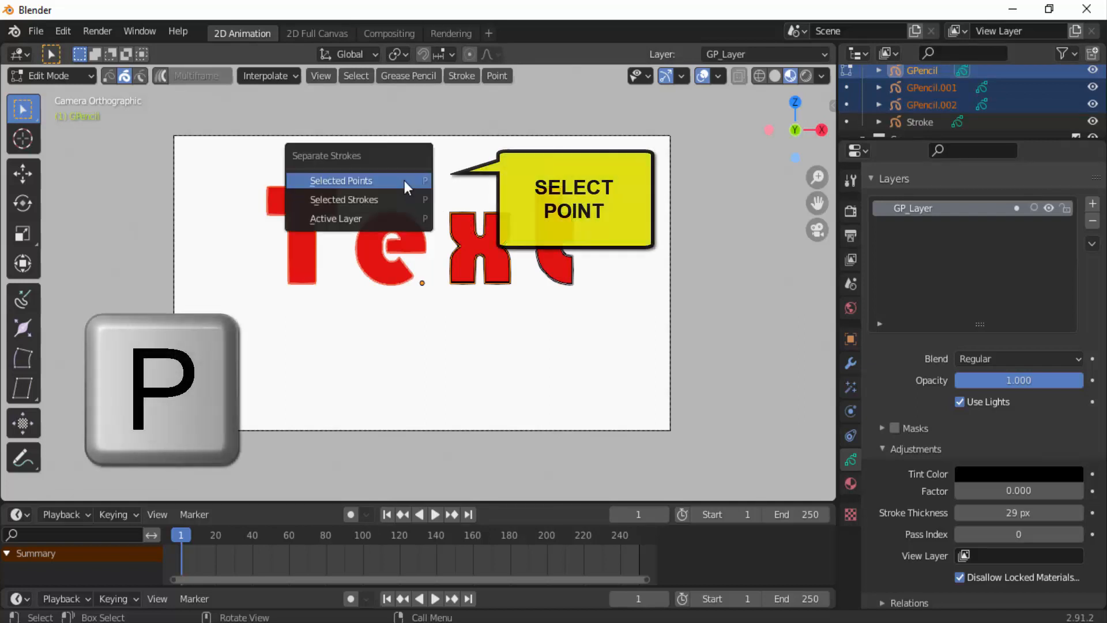
pyautogui.click(404, 181)
pyautogui.scroll(-1, 957, 118)
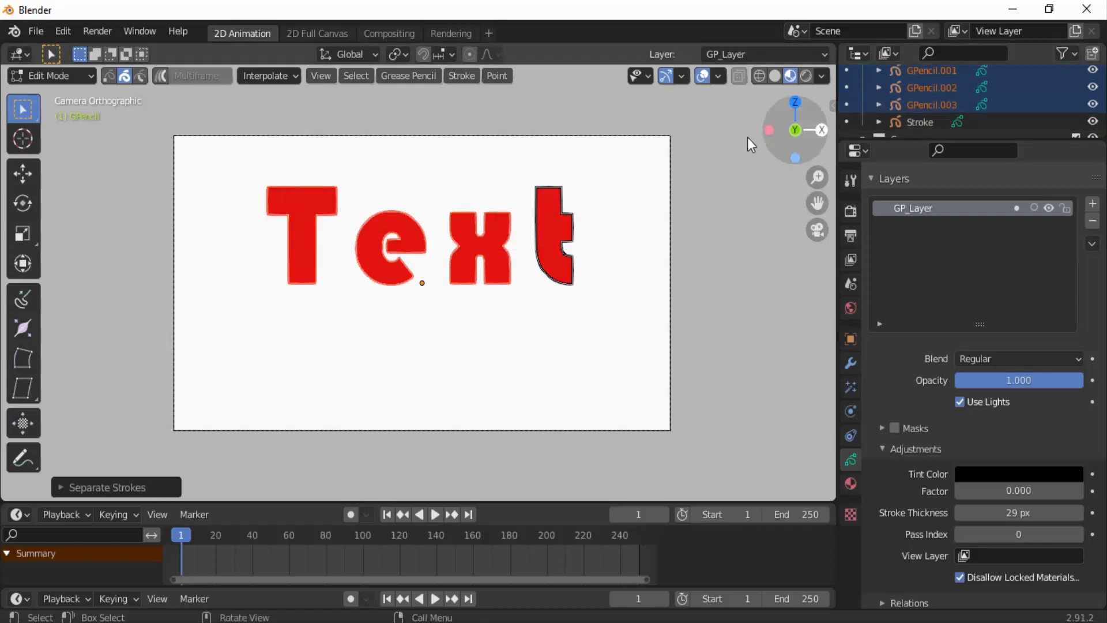
# Separate the selected points of the final letter t into its own Grease Pencil object.
pyautogui.click(549, 200)
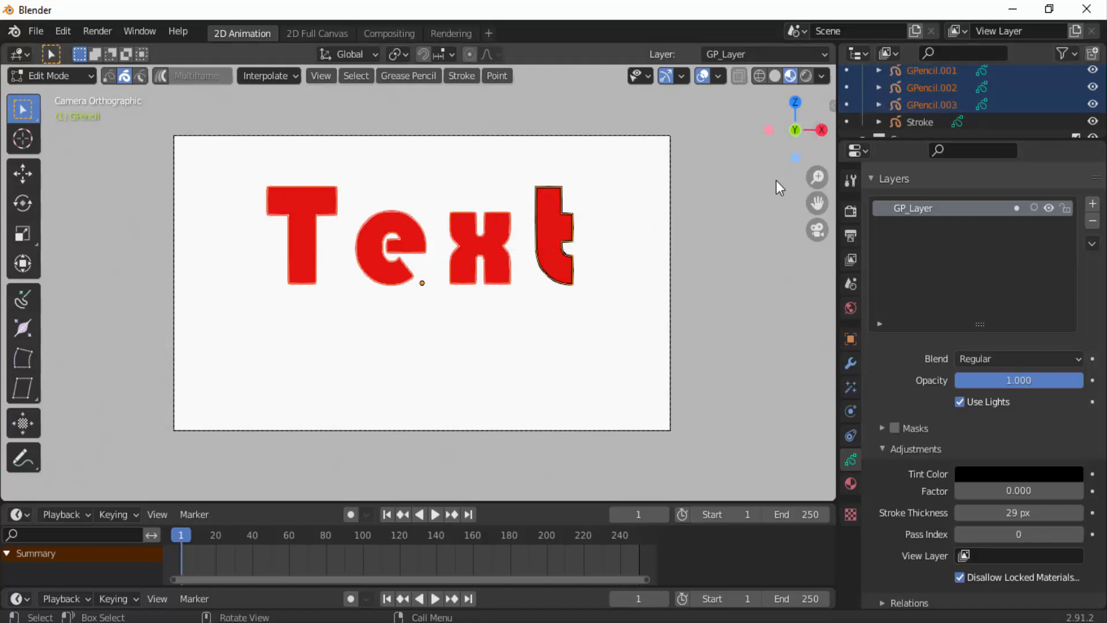
pyautogui.press('p')
pyautogui.click(431, 182)
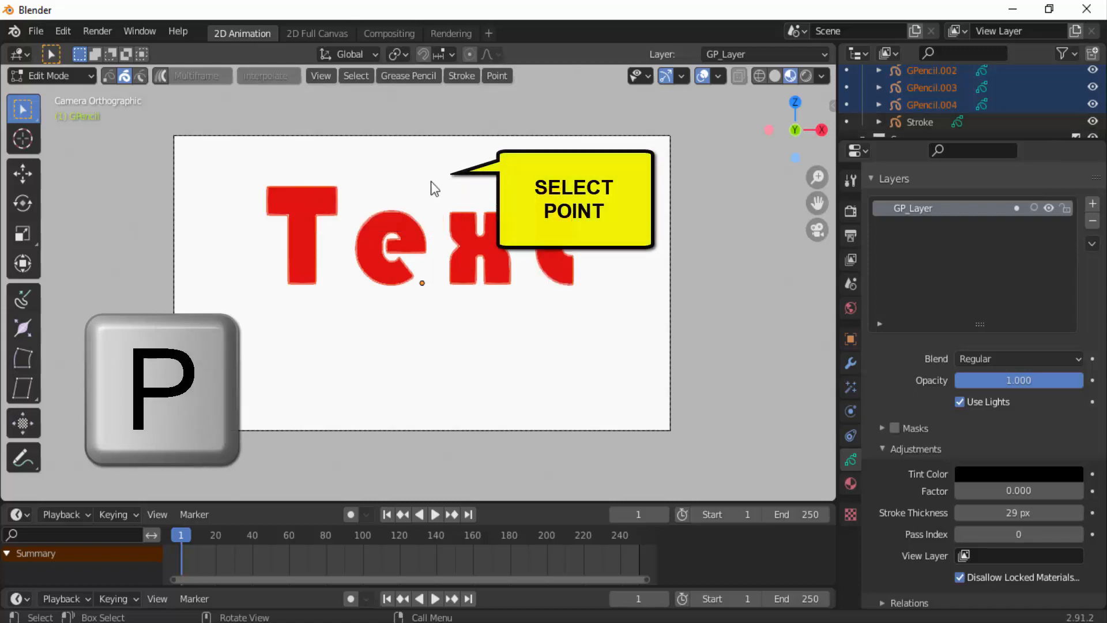
pyautogui.scroll(2, 953, 115)
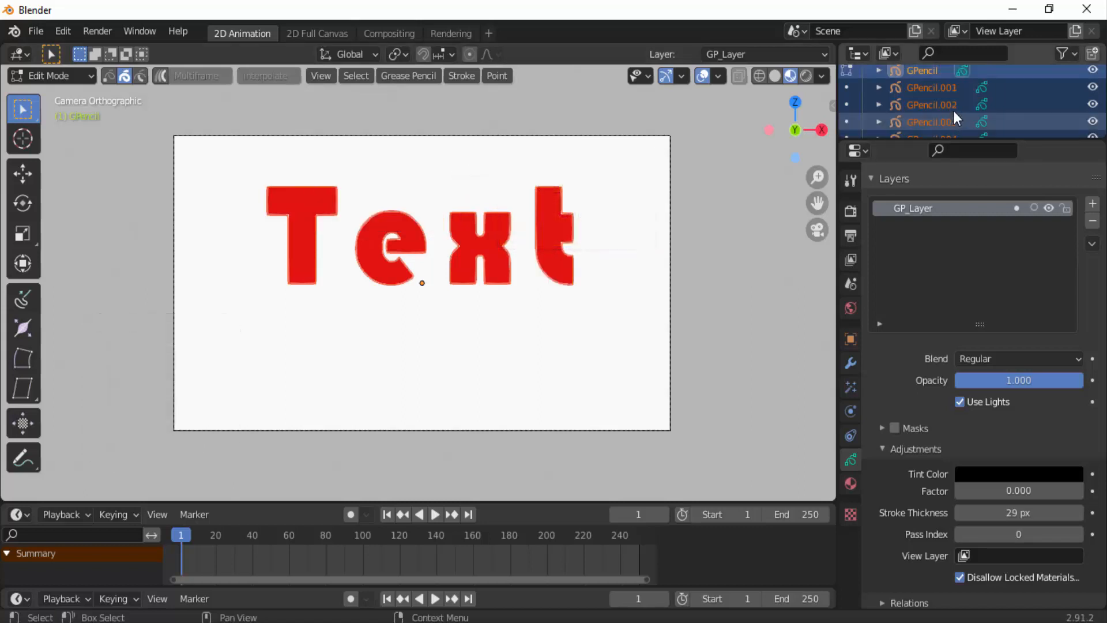
pyautogui.scroll(-2, 949, 115)
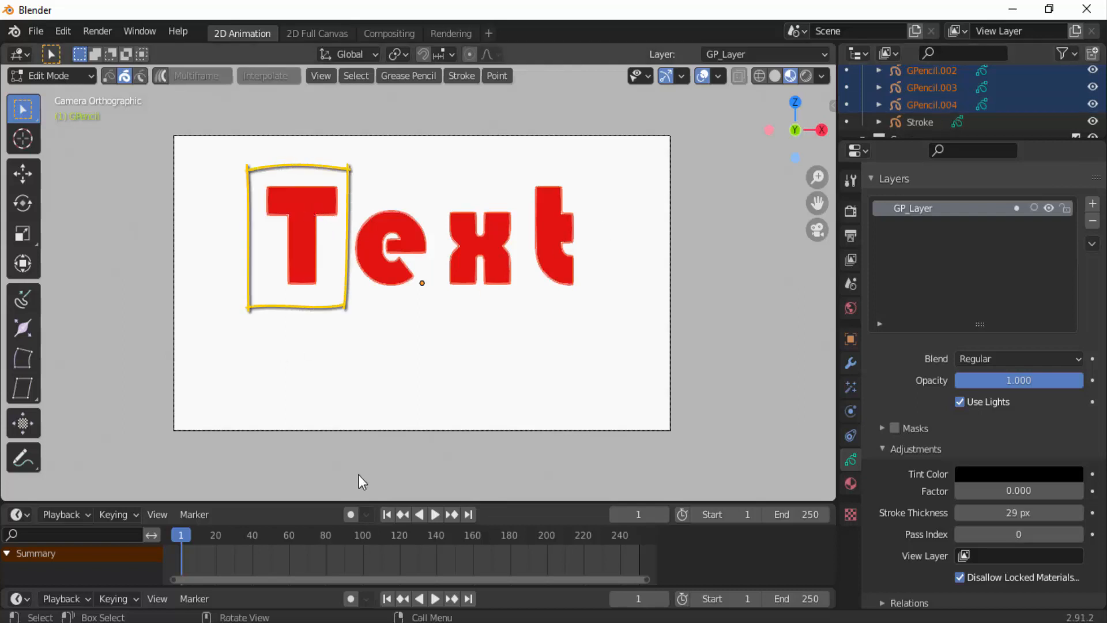
# Enable auto keying and switch from Edit Mode to Object Mode.
pyautogui.click(351, 515)
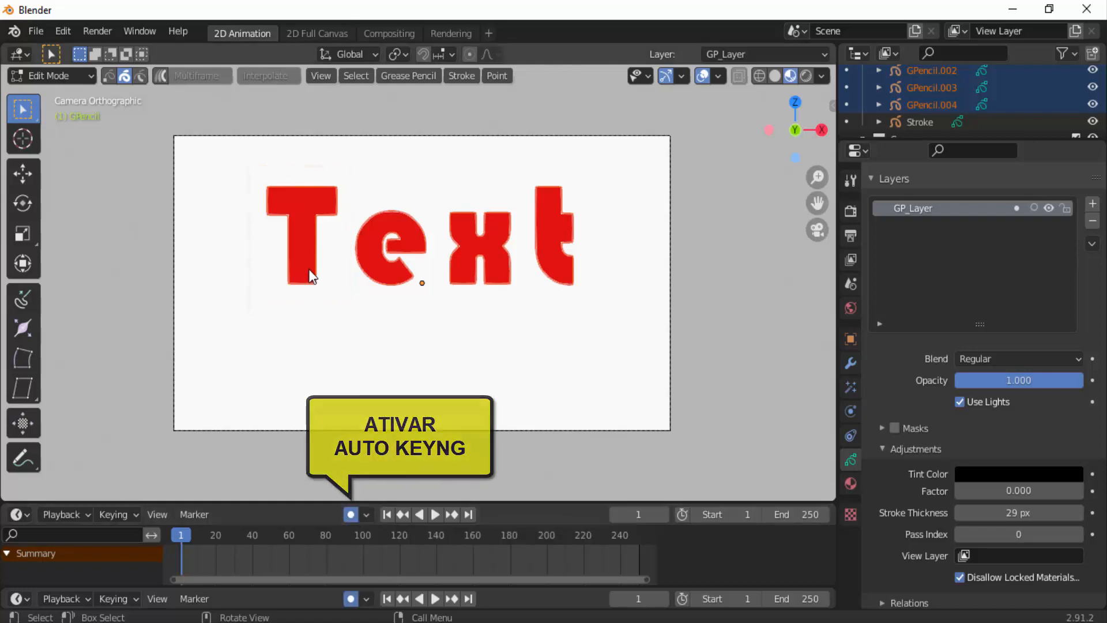
pyautogui.press('g')
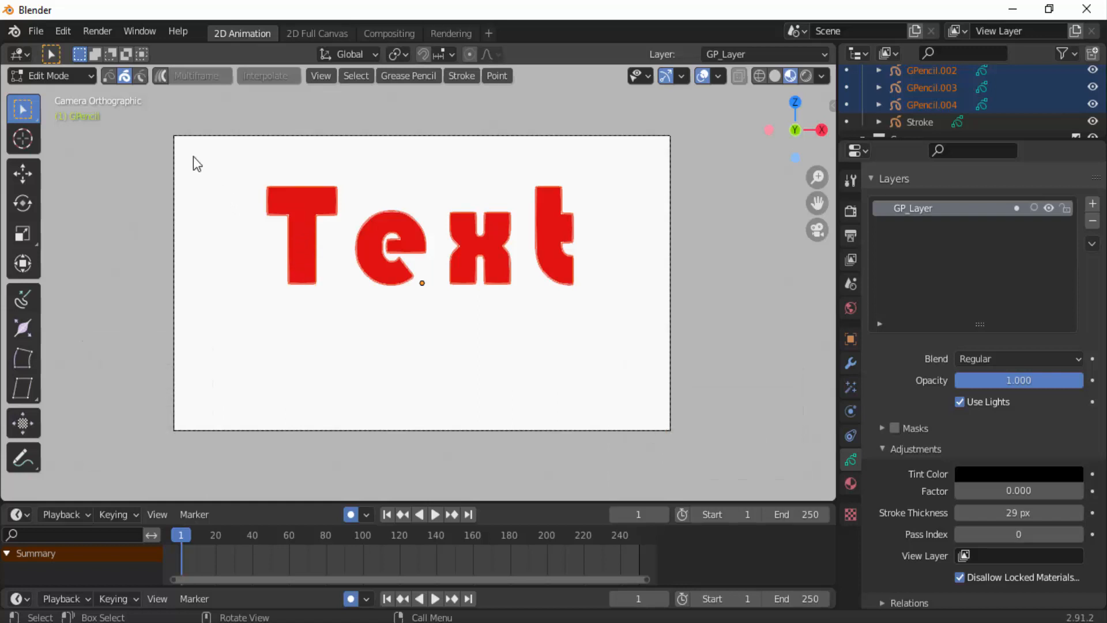
pyautogui.click(83, 80)
pyautogui.click(77, 95)
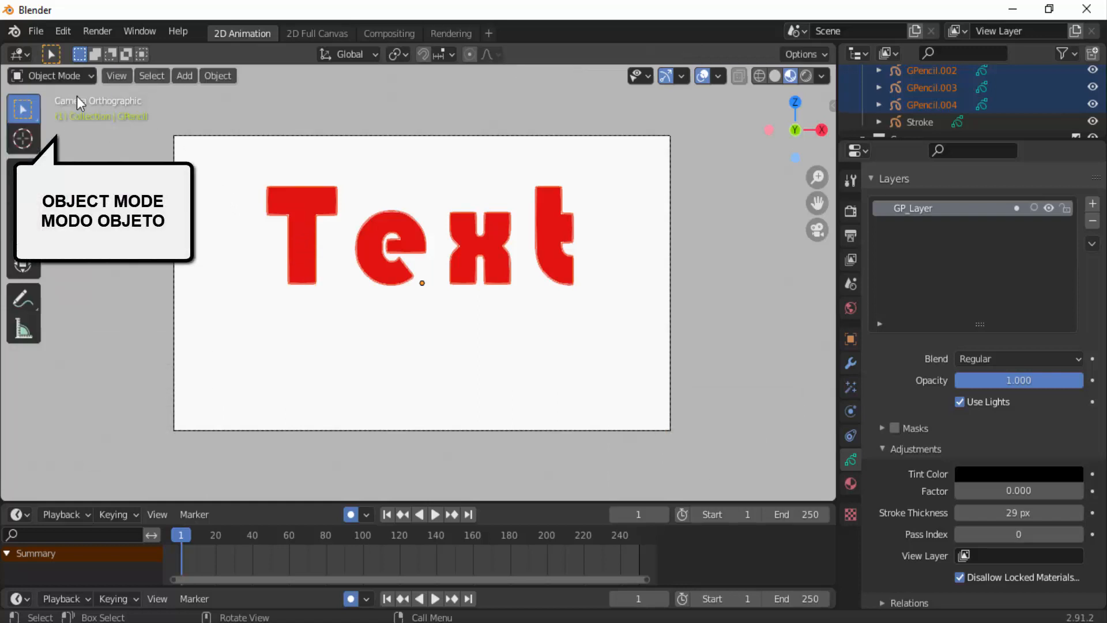
# At frame 1, move the T about 0.7 m toward the camera frame's upper-left corner and the e below it.
pyautogui.click(296, 206)
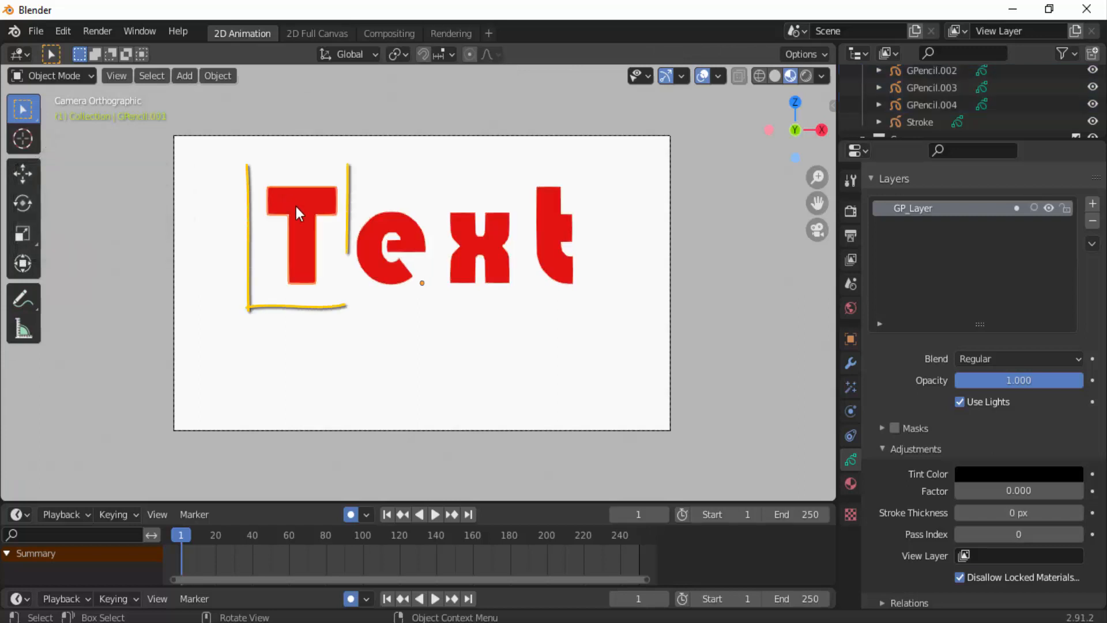
pyautogui.press('g')
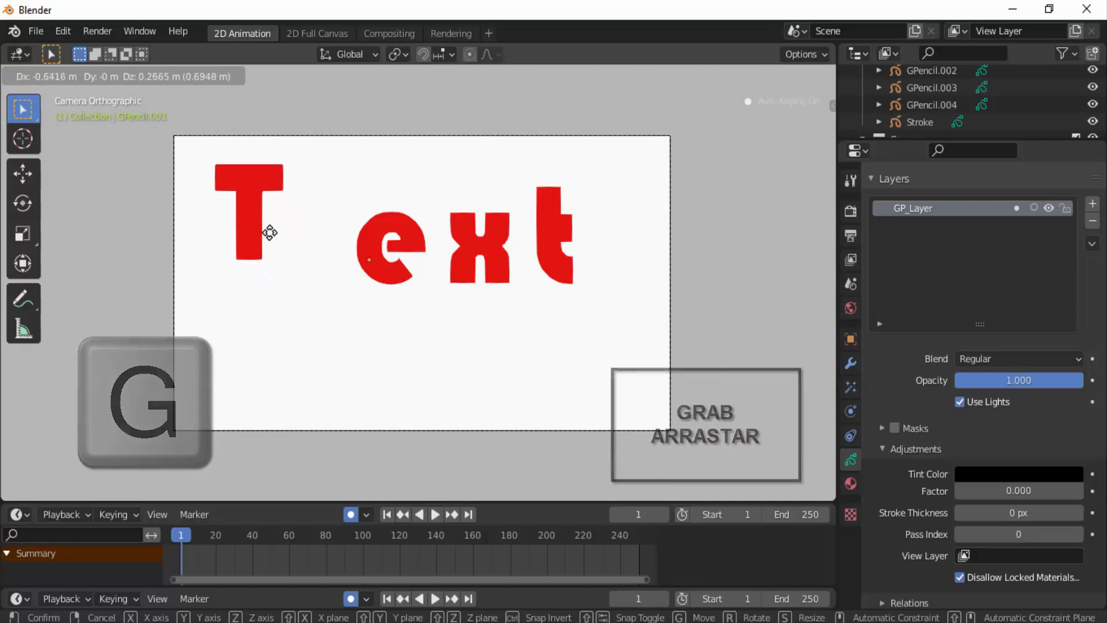
pyautogui.click(269, 232)
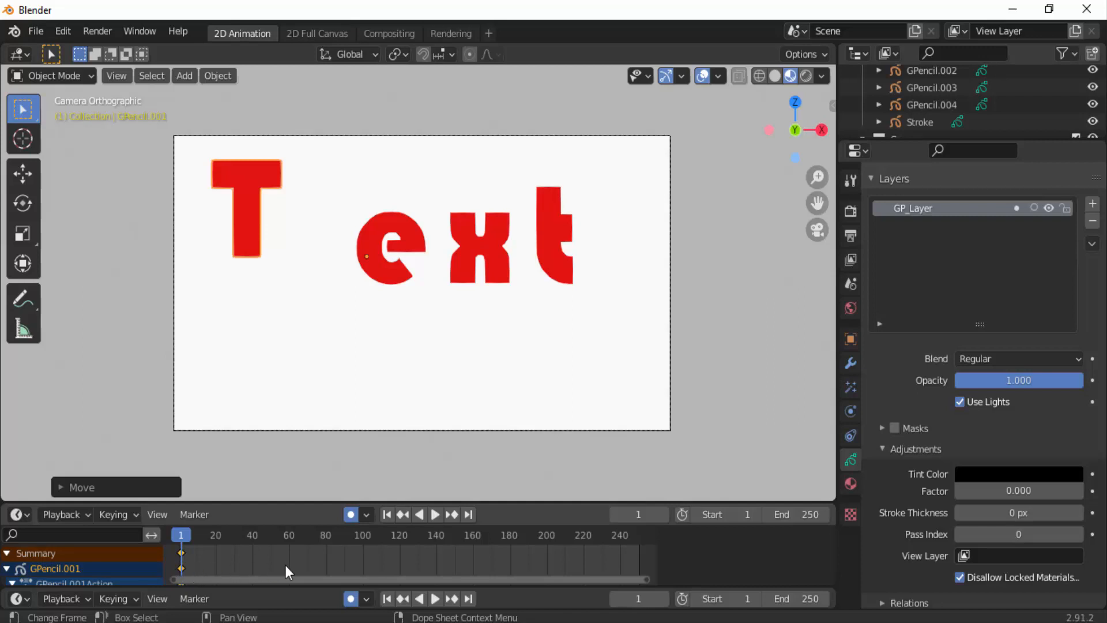
pyautogui.click(389, 278)
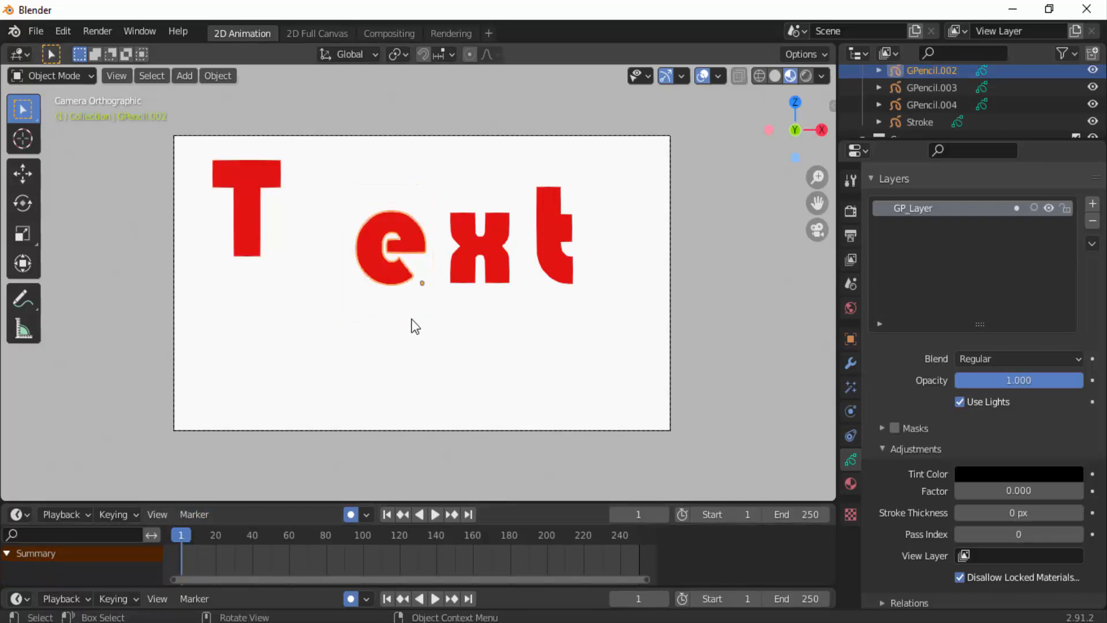
pyautogui.press('g')
pyautogui.click(318, 388)
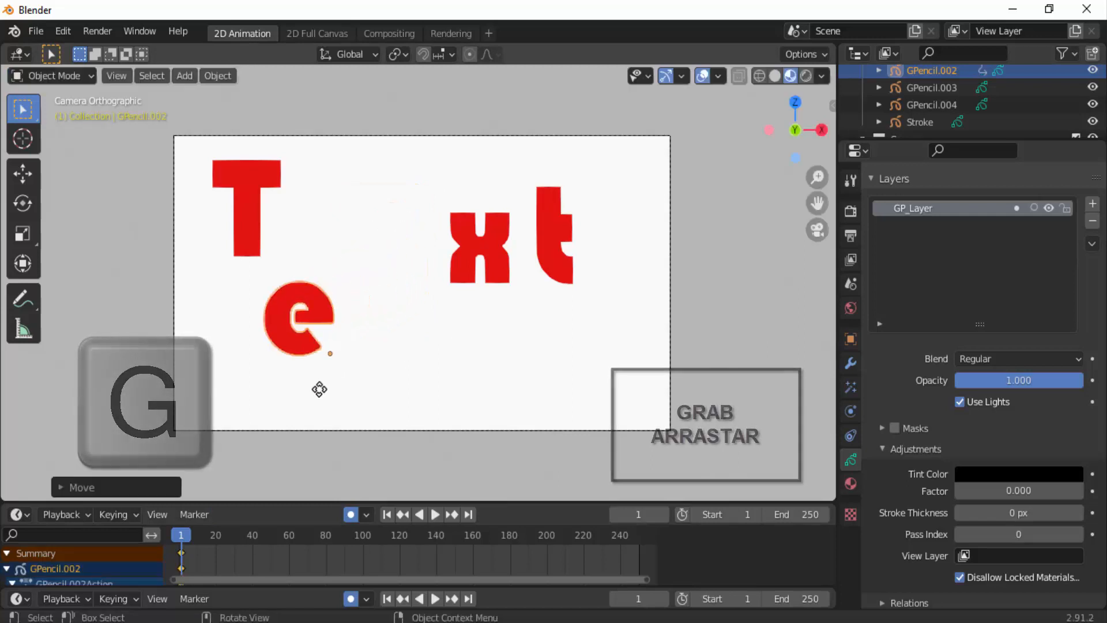
# At frame 1, move the x about 1 m up and to the left, and the final t toward the camera frame's lower-right corner.
pyautogui.click(497, 267)
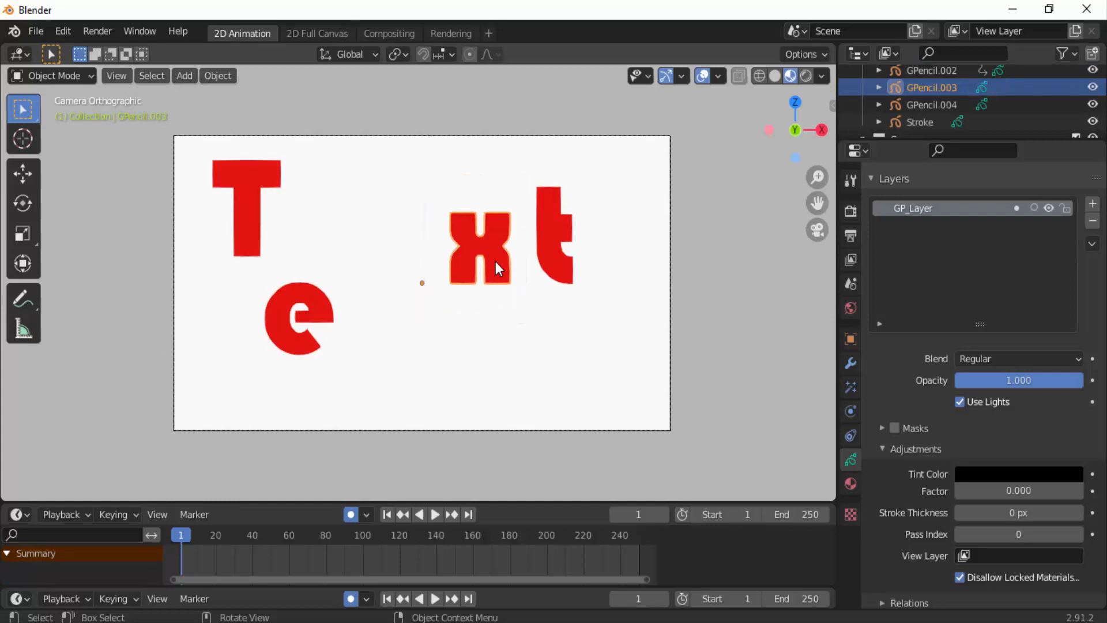
pyautogui.press('g')
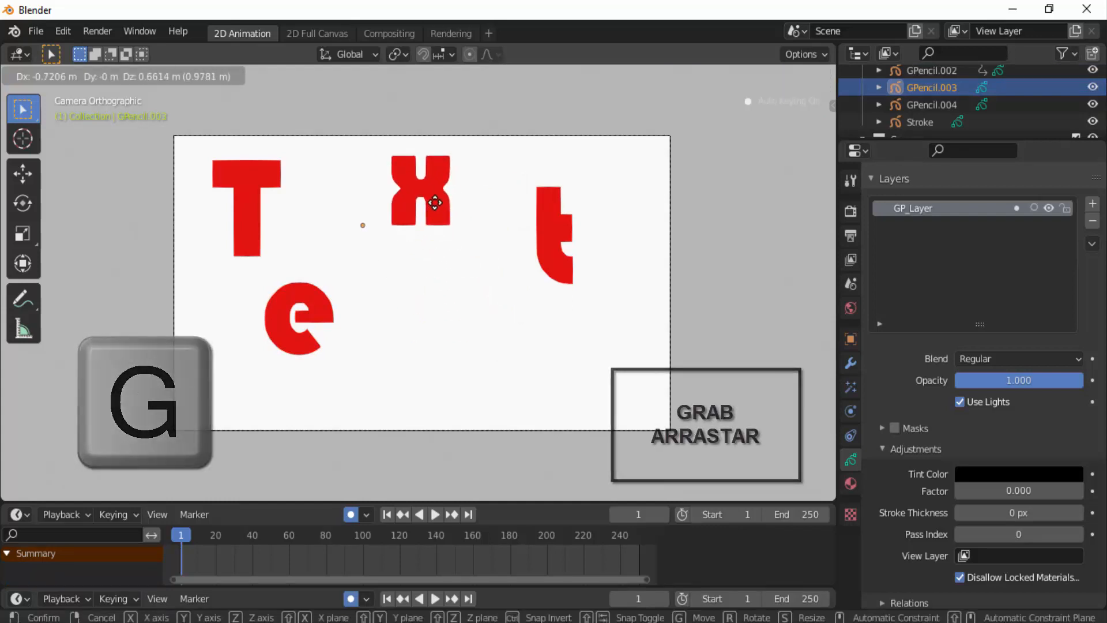
pyautogui.click(430, 193)
pyautogui.click(558, 239)
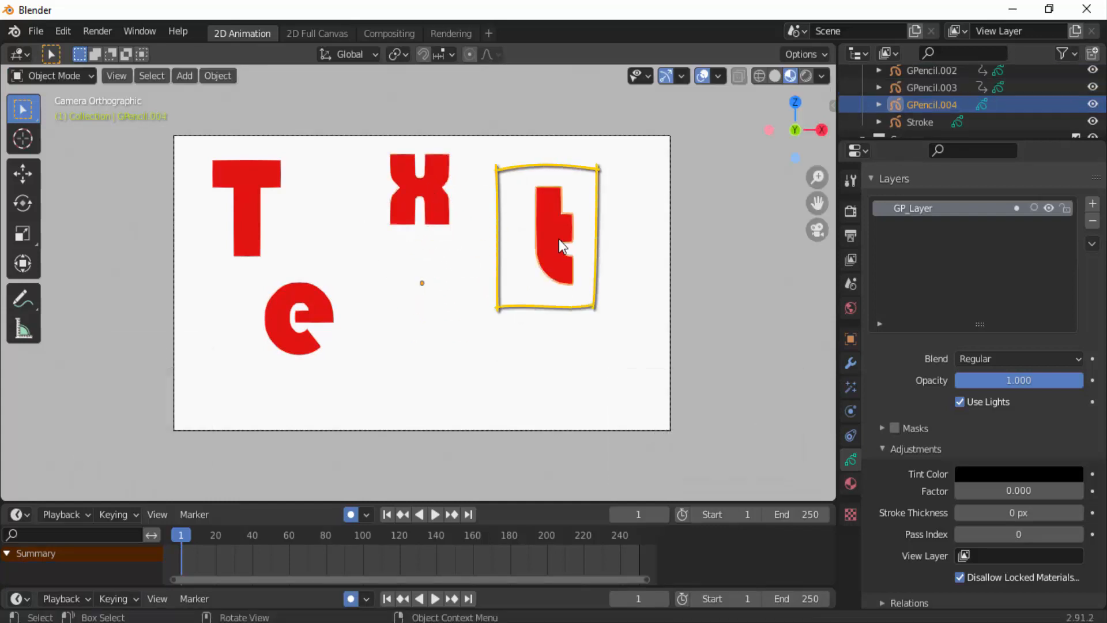
pyautogui.press('g')
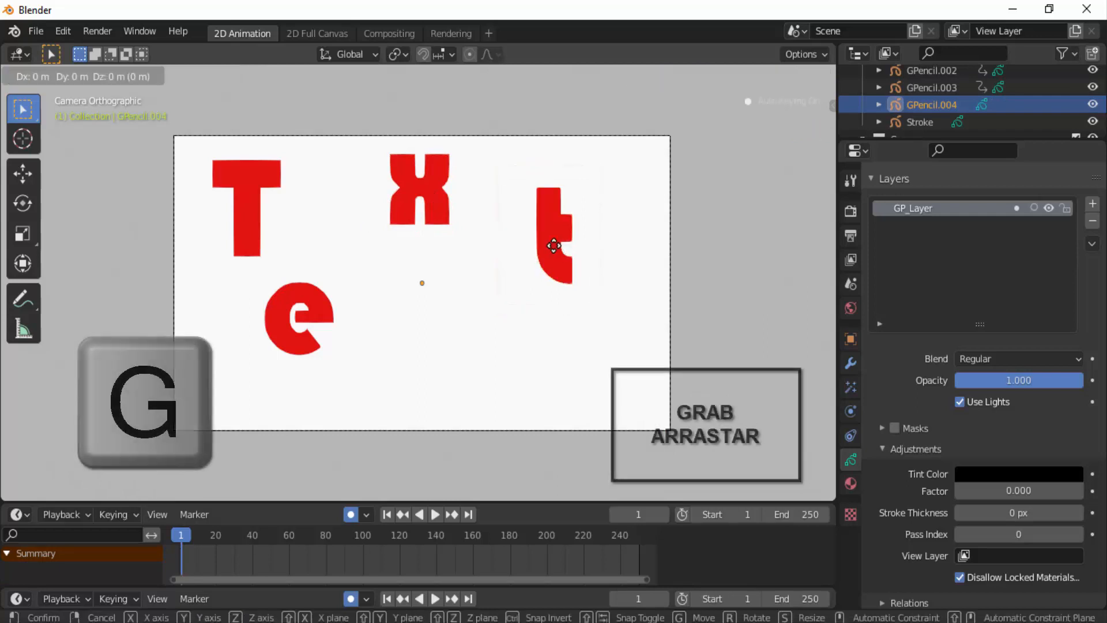
pyautogui.click(577, 357)
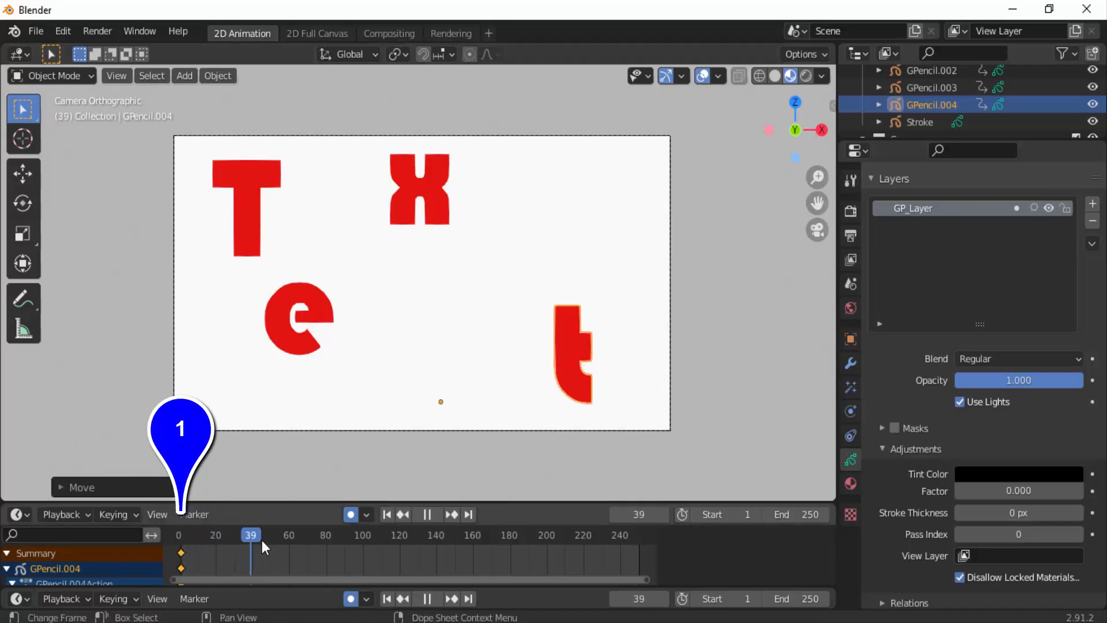
# Stop playback at frame 62 and move the T down and to the right, overlapping the e.
pyautogui.press('space')
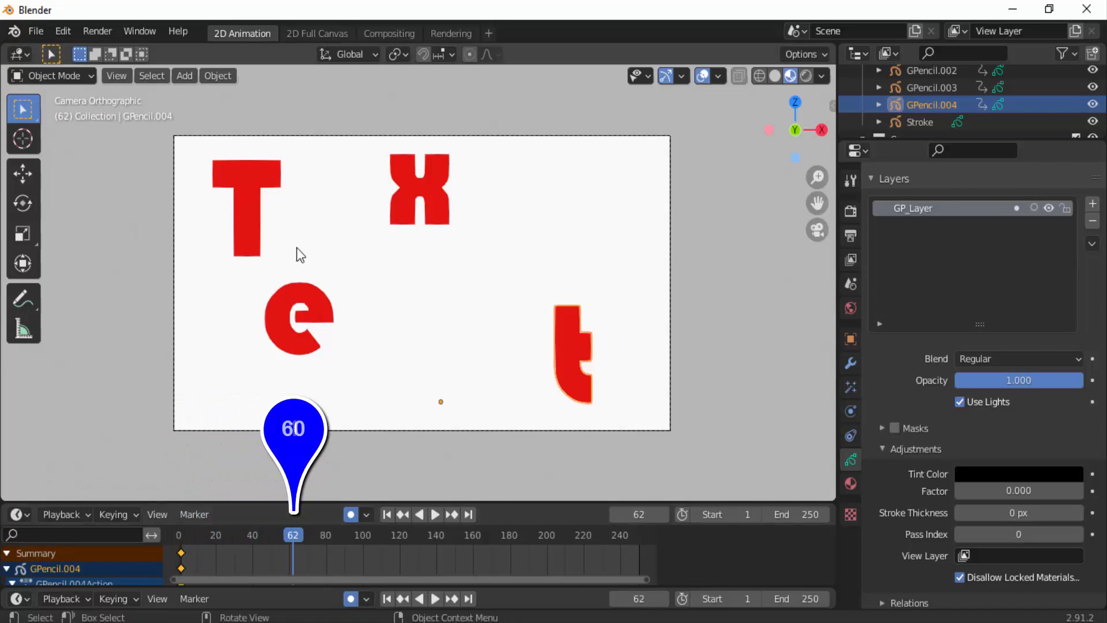
pyautogui.click(254, 212)
pyautogui.press('g')
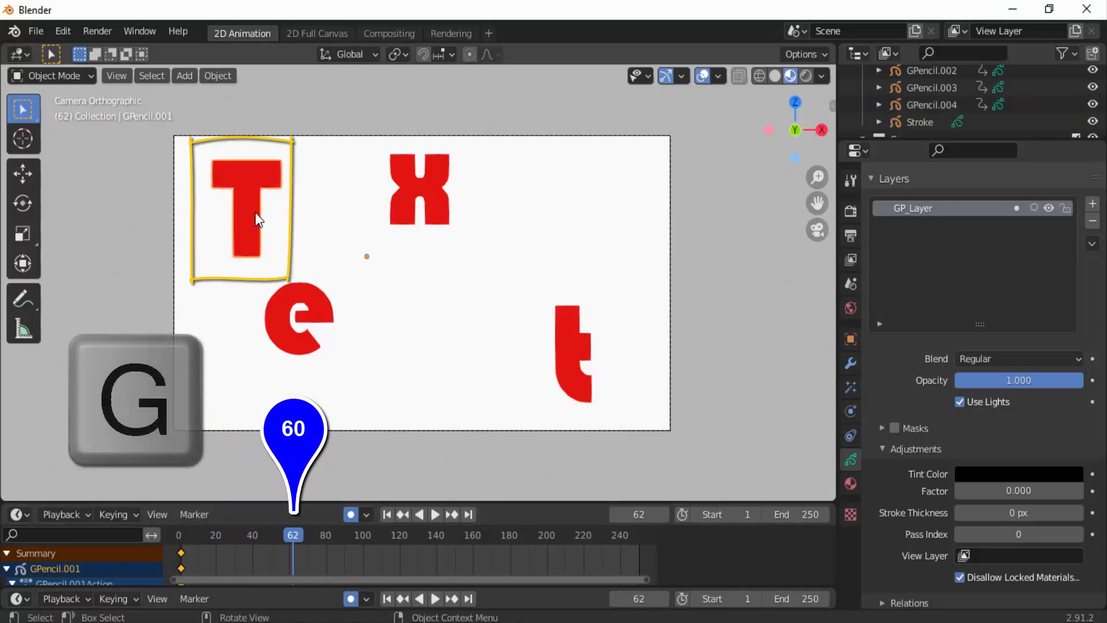
pyautogui.click(308, 275)
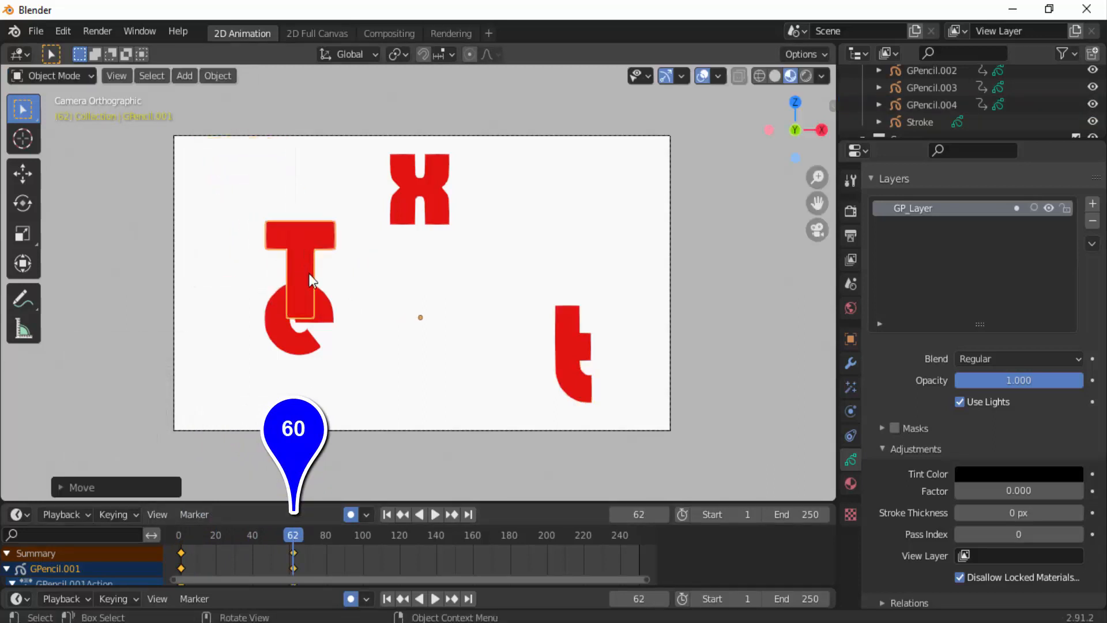
# At frame 62, move the e about 0.82 m up beside the T and the x about 1.09 m down beside the e.
pyautogui.click(271, 320)
pyautogui.press('g')
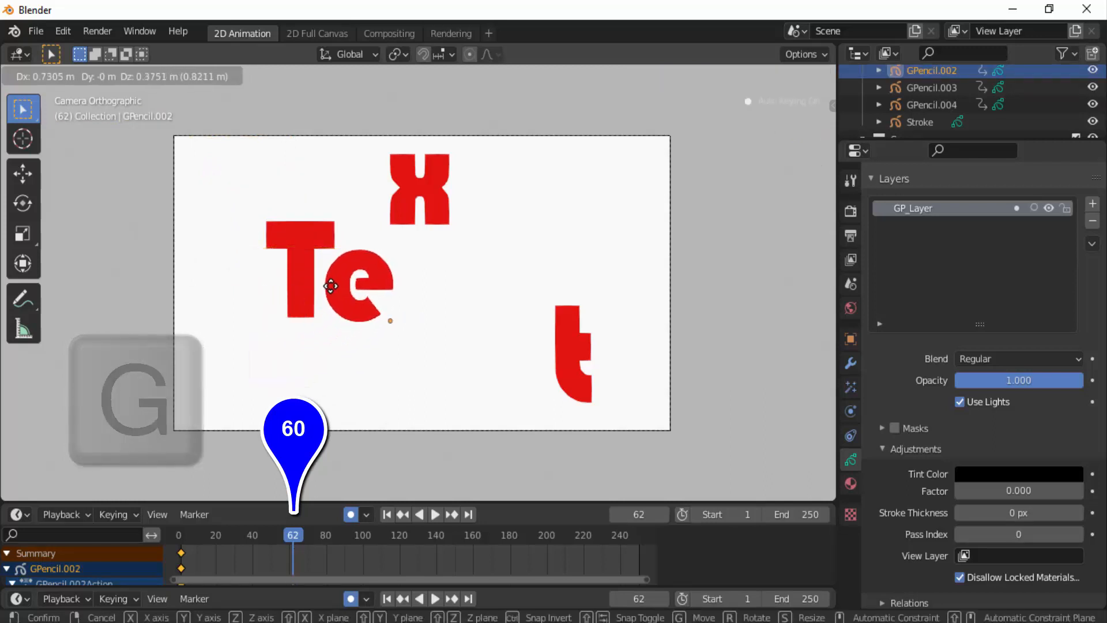
pyautogui.click(331, 286)
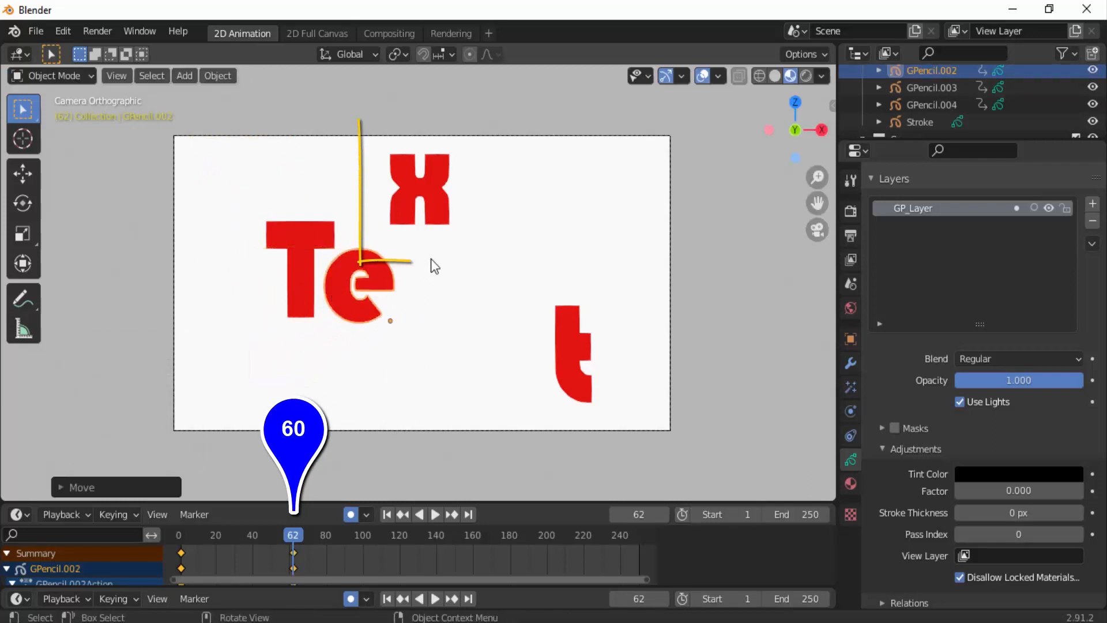
pyautogui.click(442, 208)
pyautogui.press('g')
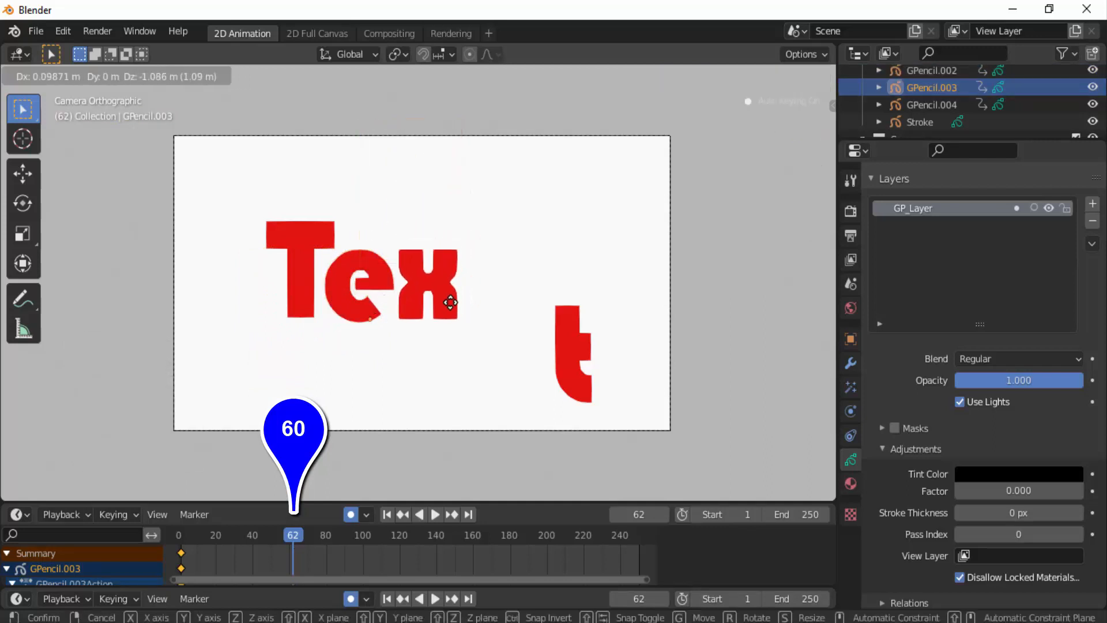
pyautogui.click(449, 304)
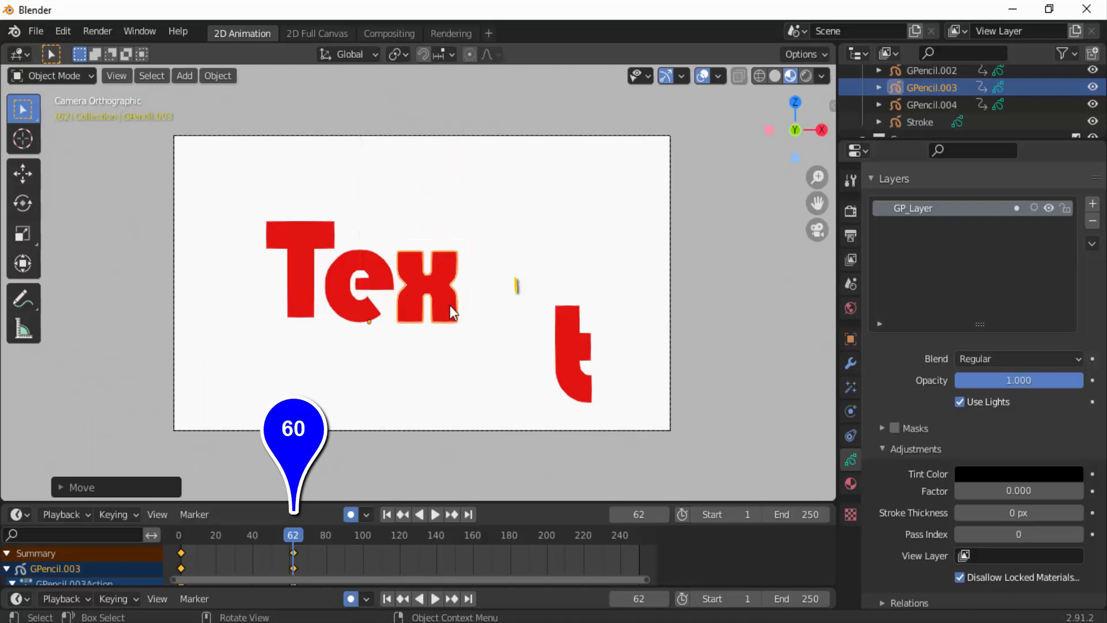
# At frame 62, move the final t up and to the left beside the x to complete the word Text.
pyautogui.click(564, 333)
pyautogui.press('g')
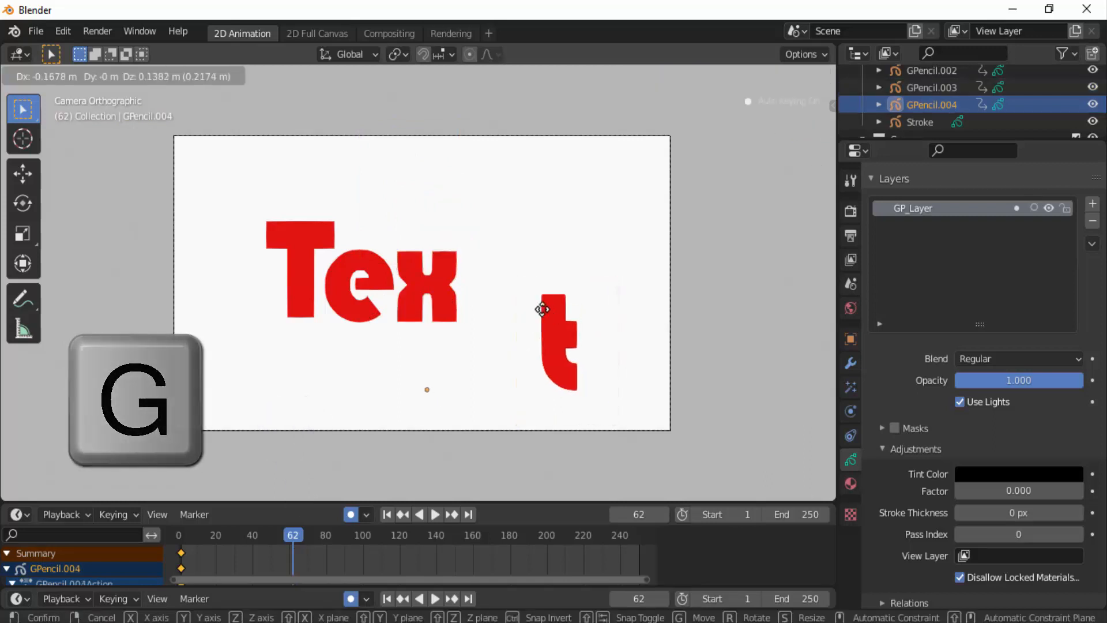
pyautogui.click(480, 253)
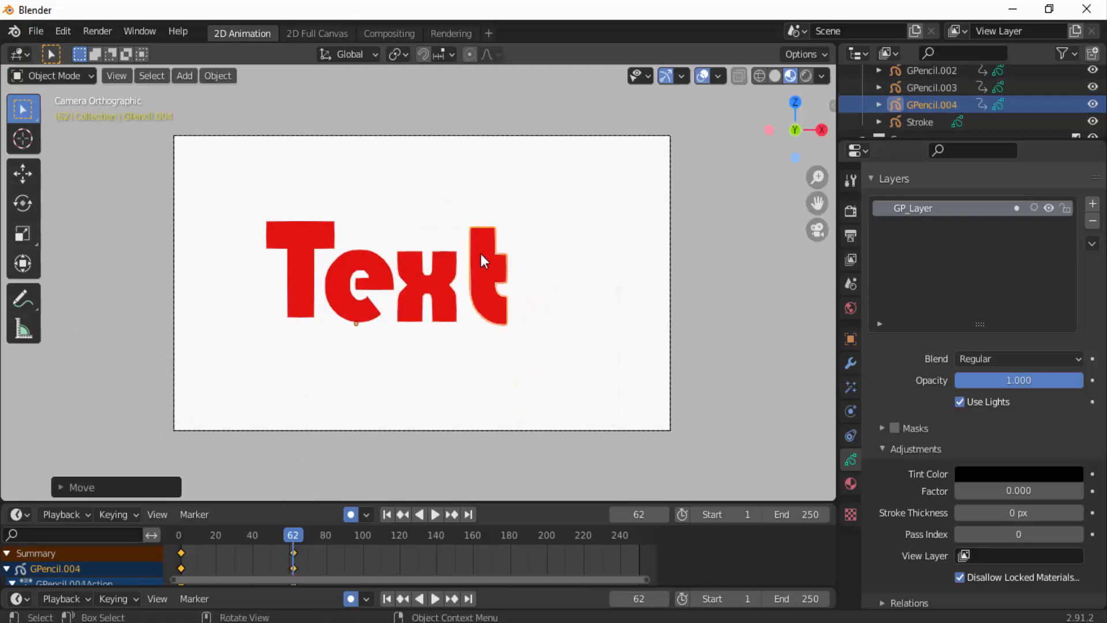
# Play the letter animation from frame 1 and stop it once the word has assembled, at frame 68.
pyautogui.hotkey('shift', 'Left')
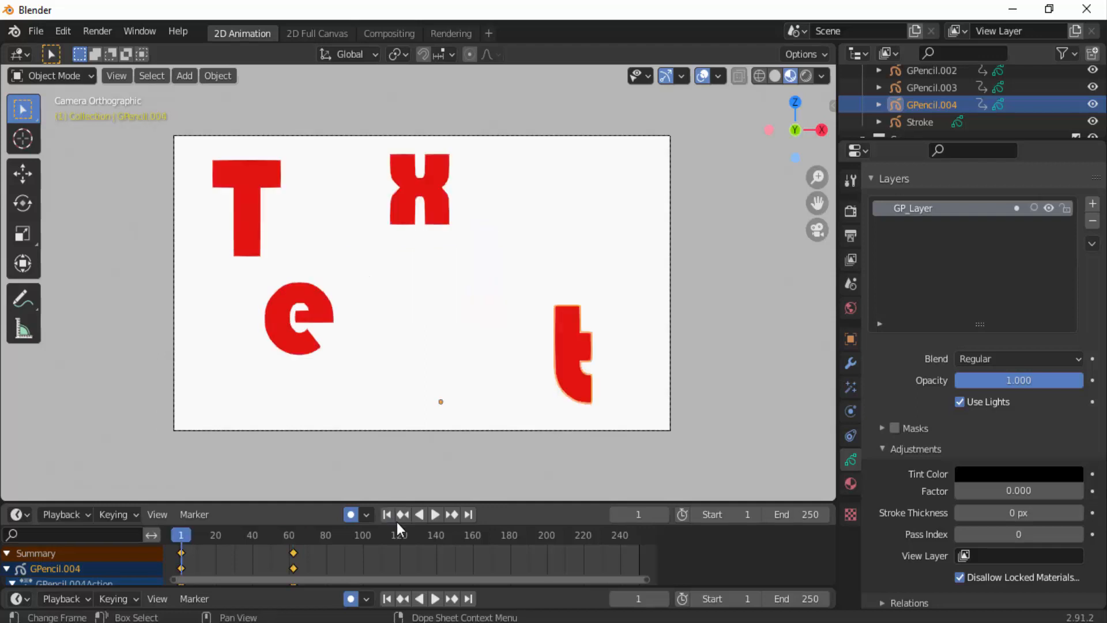
pyautogui.click(435, 515)
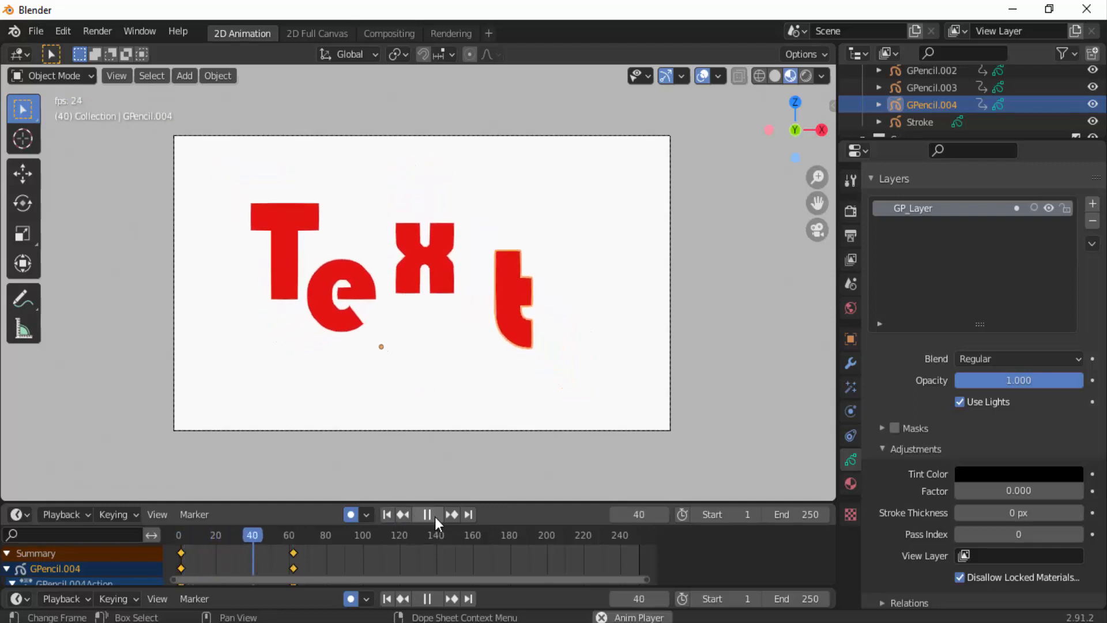
pyautogui.click(434, 515)
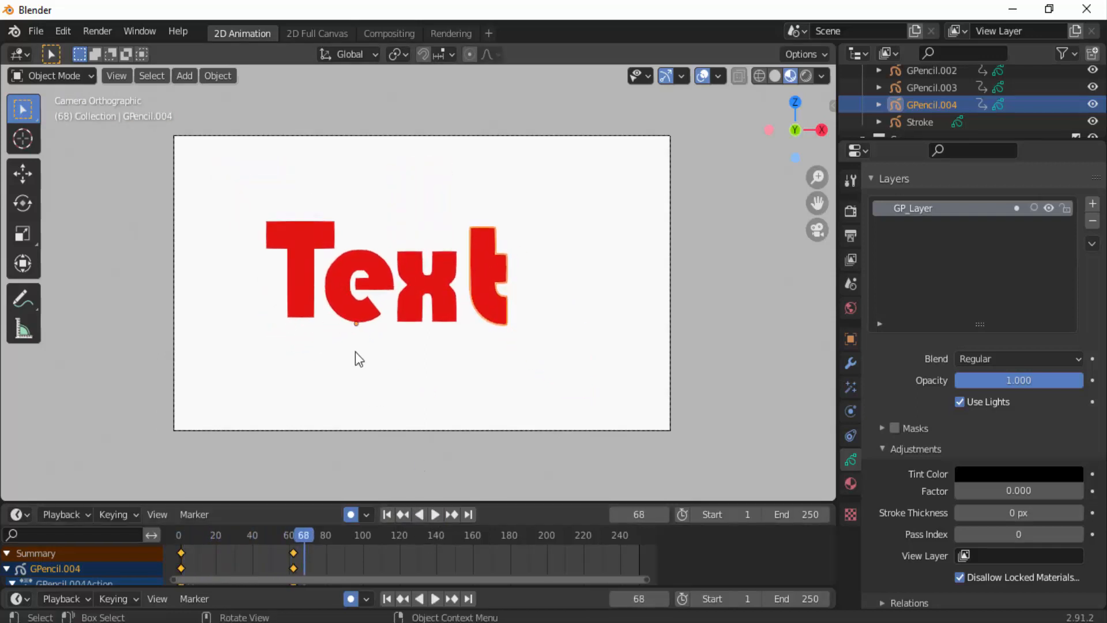
# Switch the final t from Object Mode to Draw mode and replay the animation from frame 1, stopping at frame 65.
pyautogui.click(91, 75)
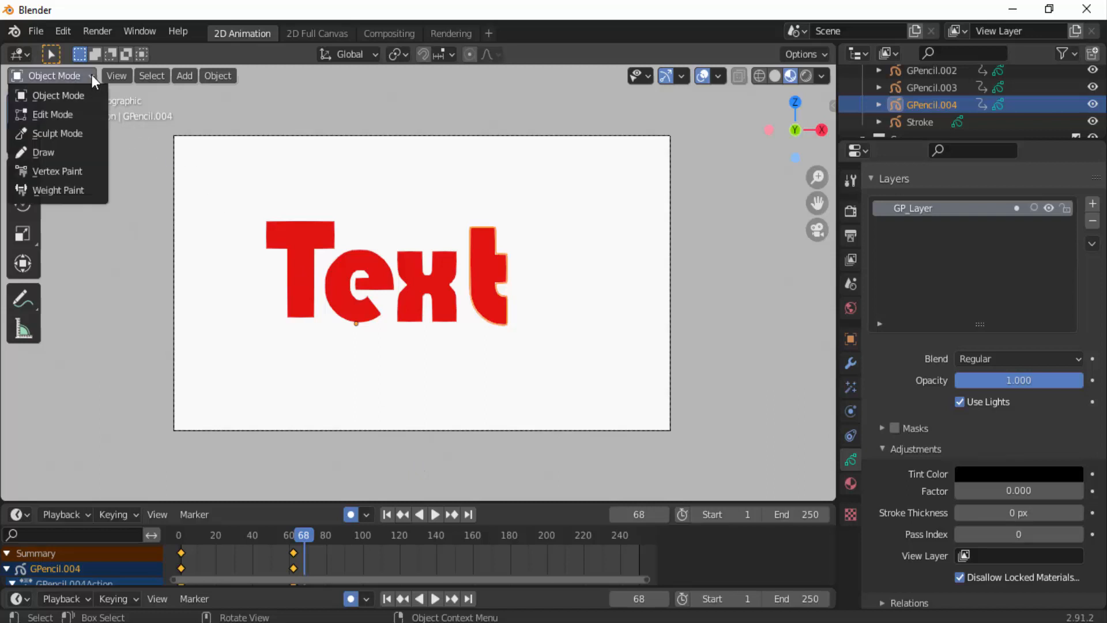
pyautogui.click(63, 150)
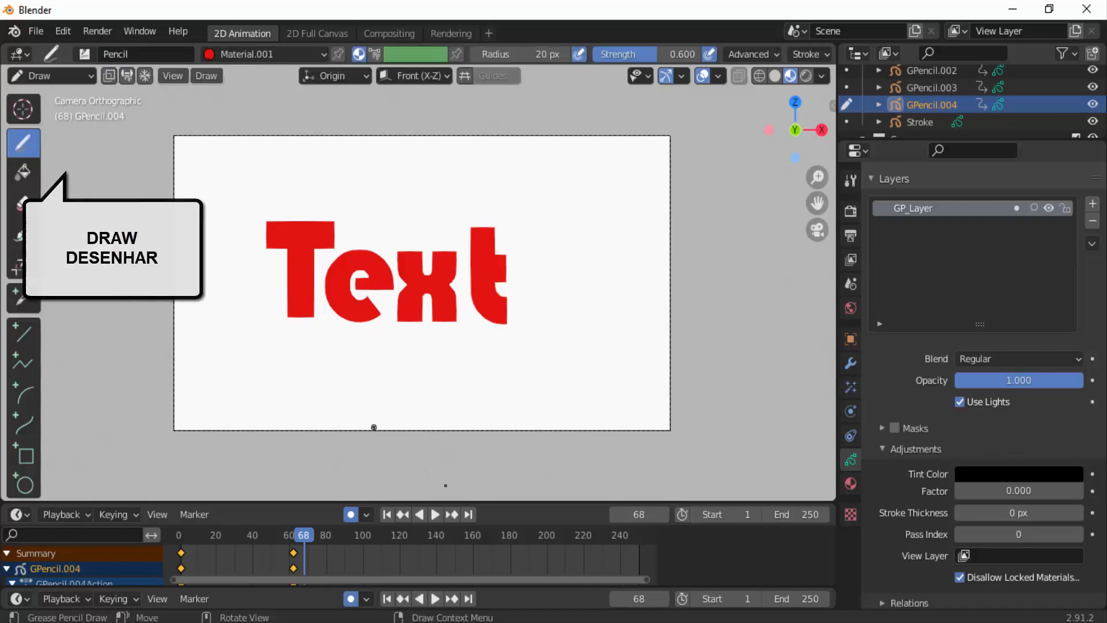
pyautogui.click(388, 514)
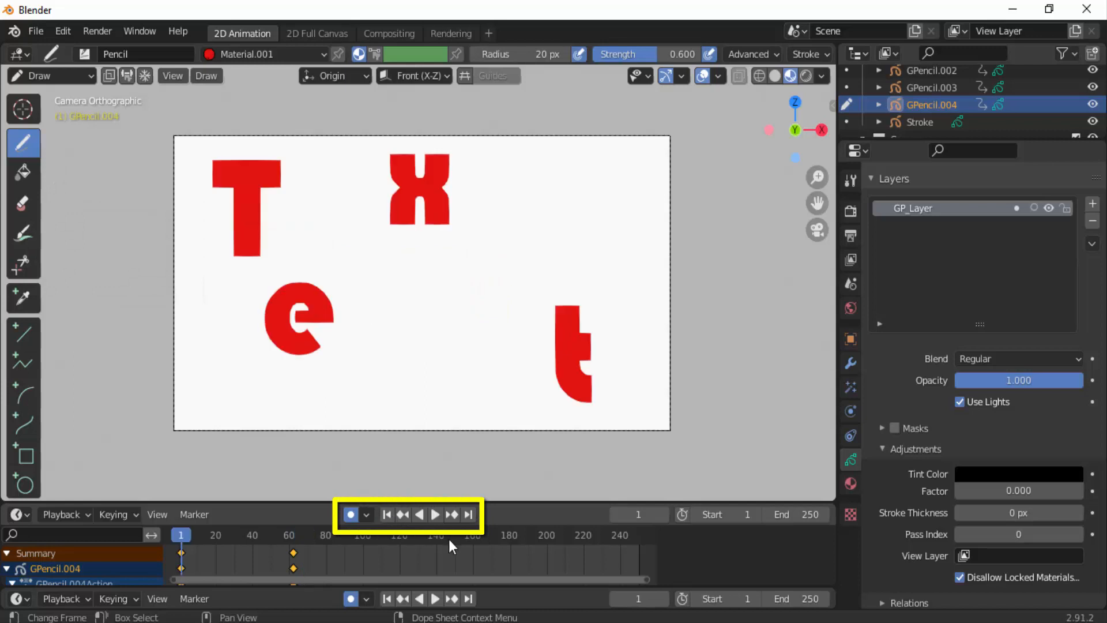
pyautogui.click(440, 521)
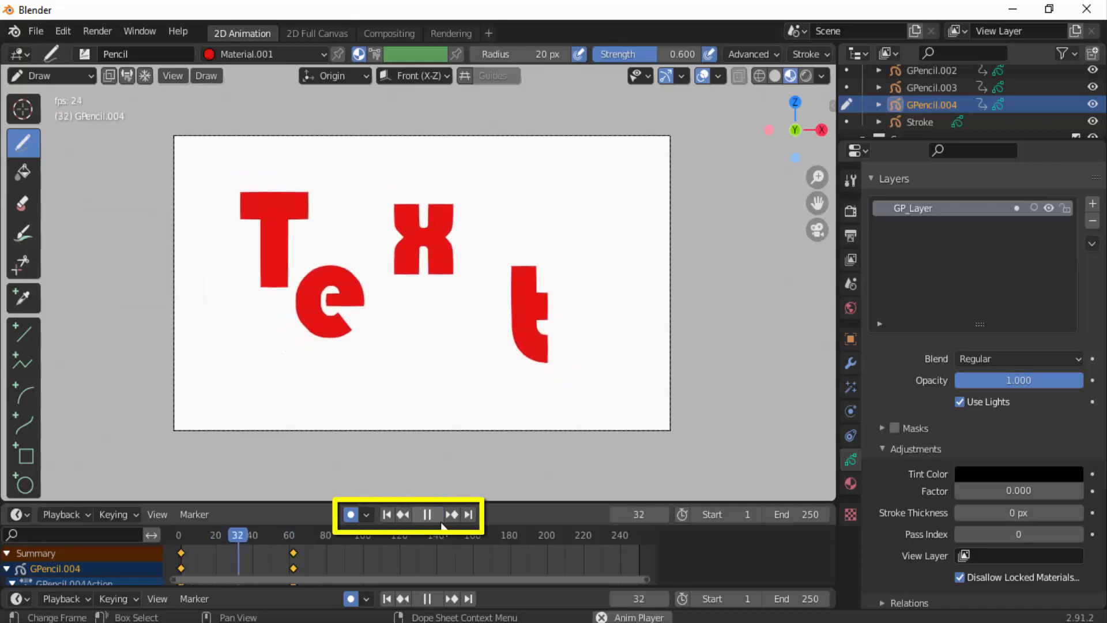
pyautogui.click(440, 520)
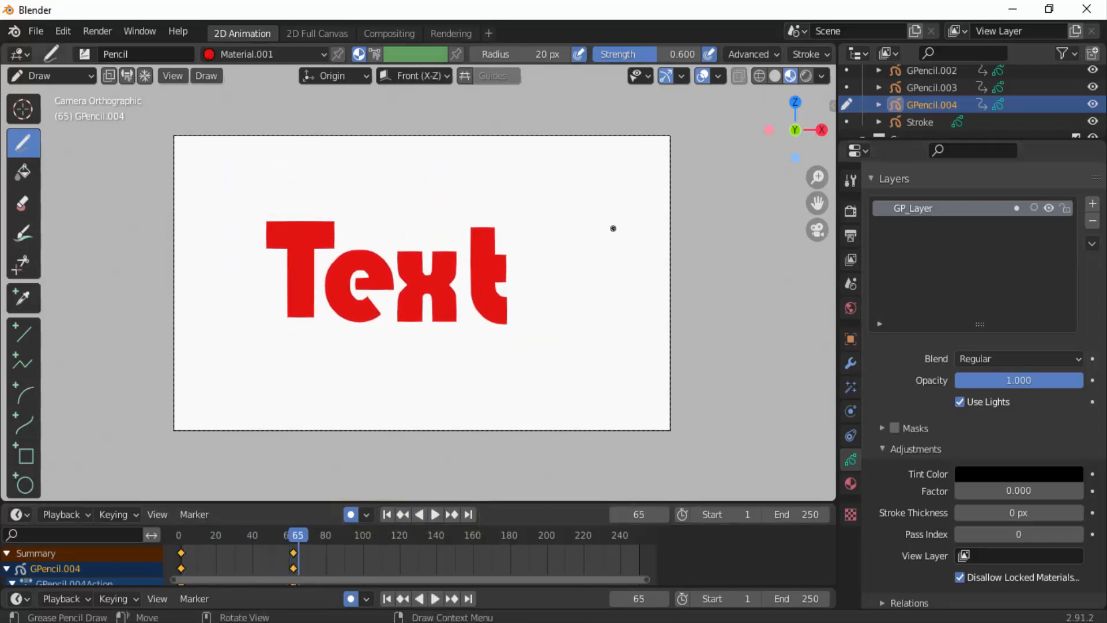